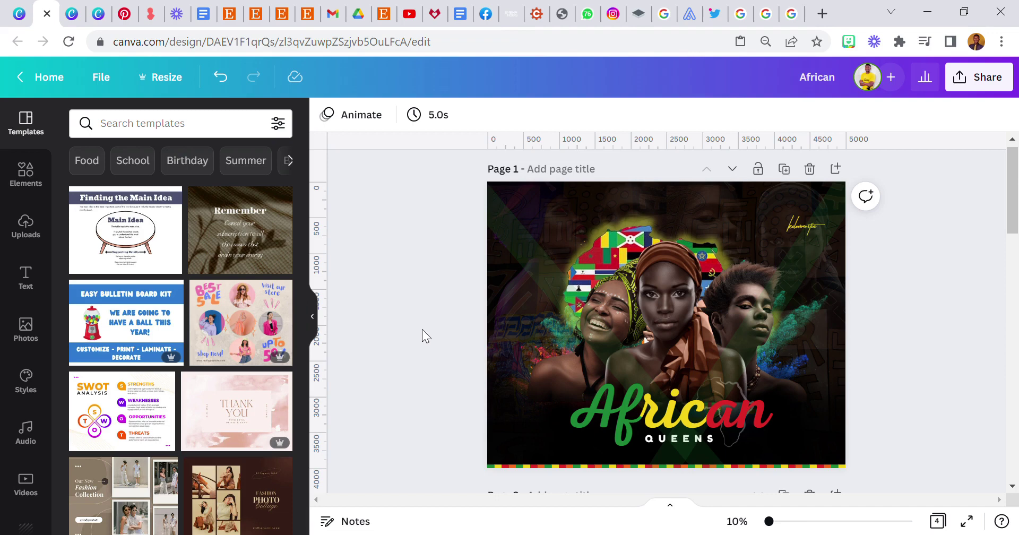
Step: Review the finished African Queens artwork on page 1 and go to the blank page 2
scroll(419, 331, down, 5)
scroll(416, 336, down, 3)
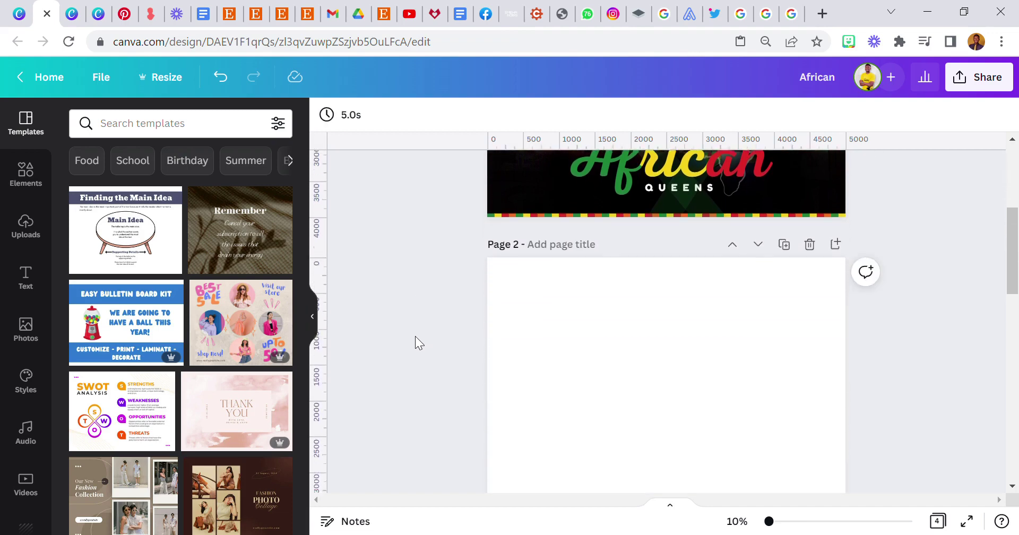
scroll(412, 335, up, 1)
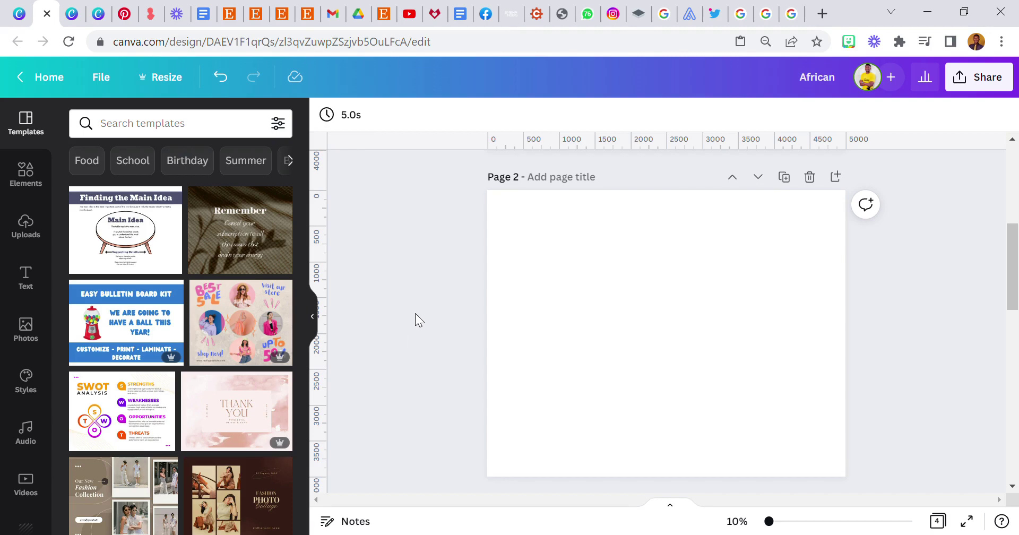
scroll(415, 314, up, 5)
scroll(438, 299, down, 3)
scroll(438, 298, down, 2)
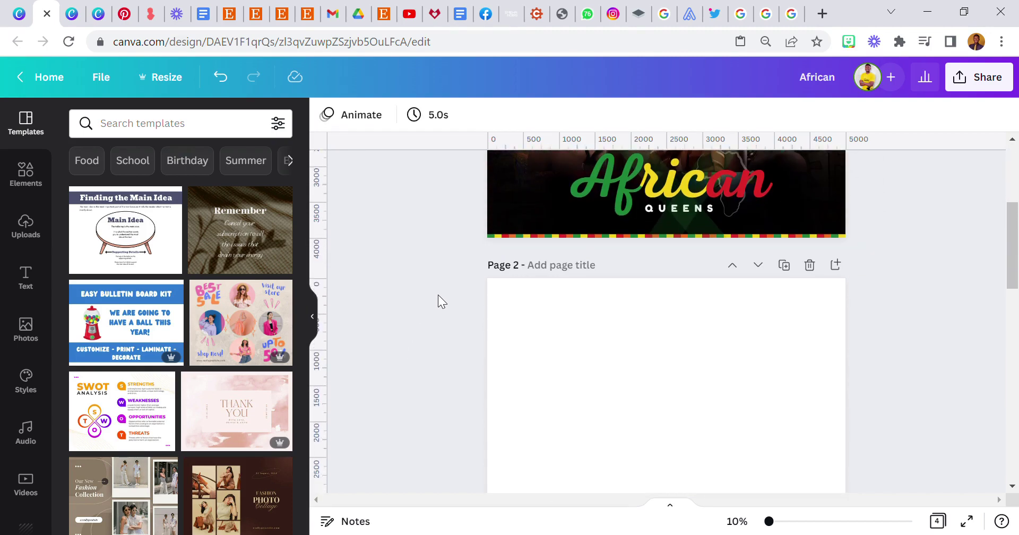
scroll(438, 298, down, 2)
click(520, 303)
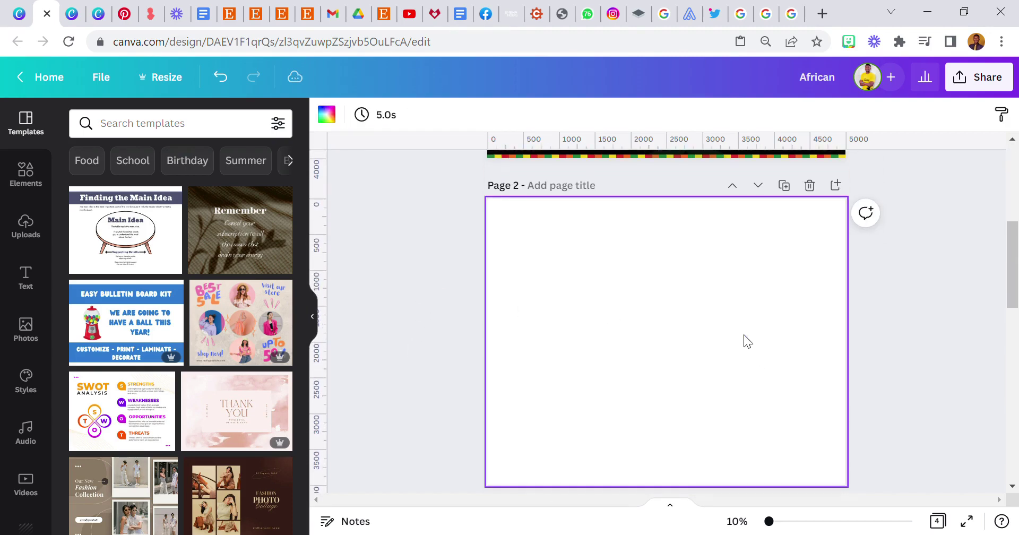
Step: Check the design's custom width and height in the Resize settings without changing them
click(185, 80)
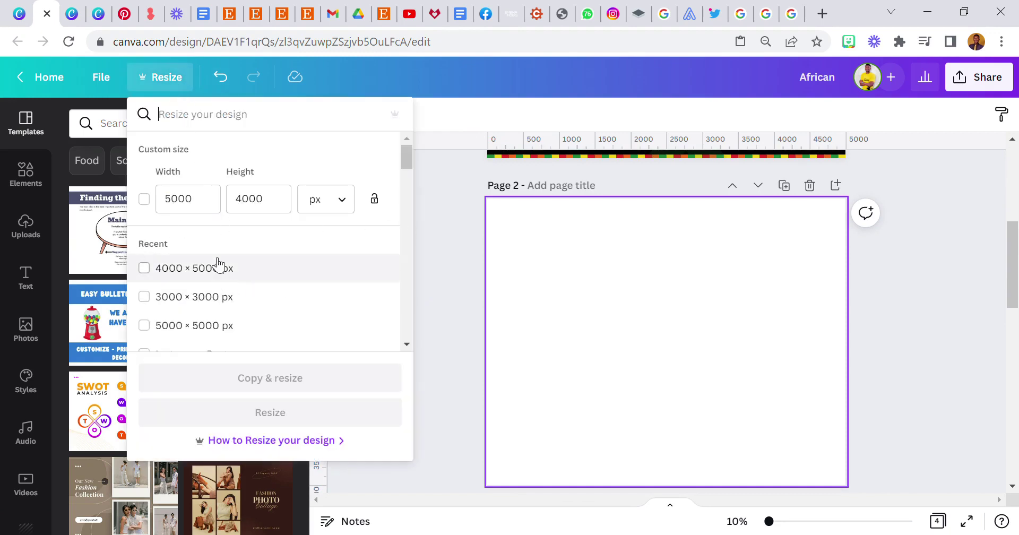
click(454, 251)
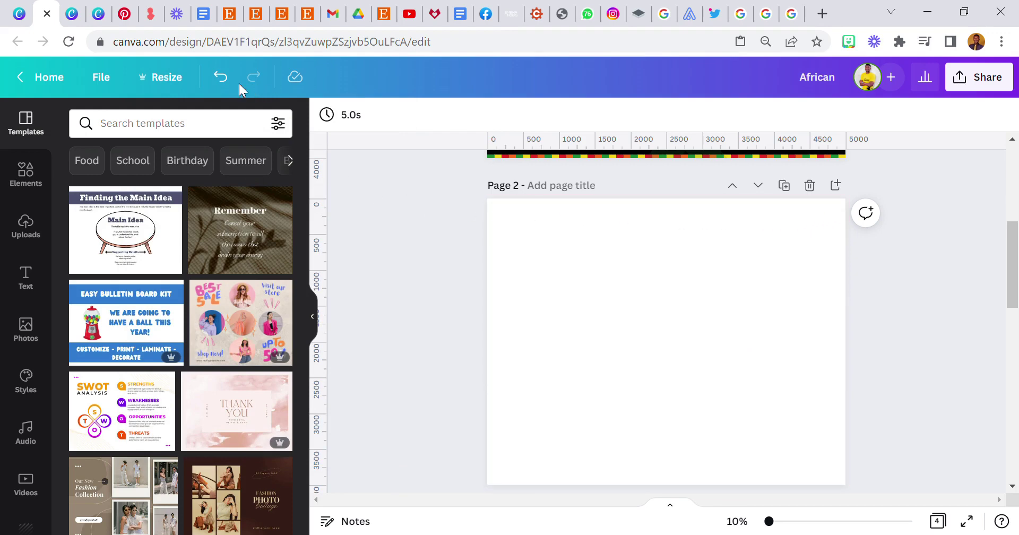
click(154, 80)
click(443, 257)
Step: Search the photo library for "coloured dust explosion on a black background"
click(29, 348)
click(155, 133)
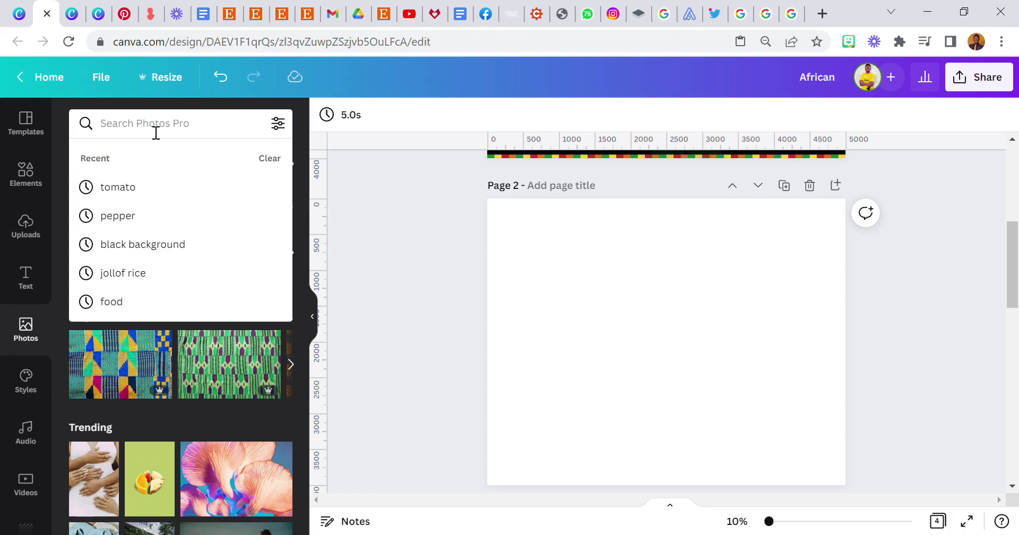
text(coloured du)
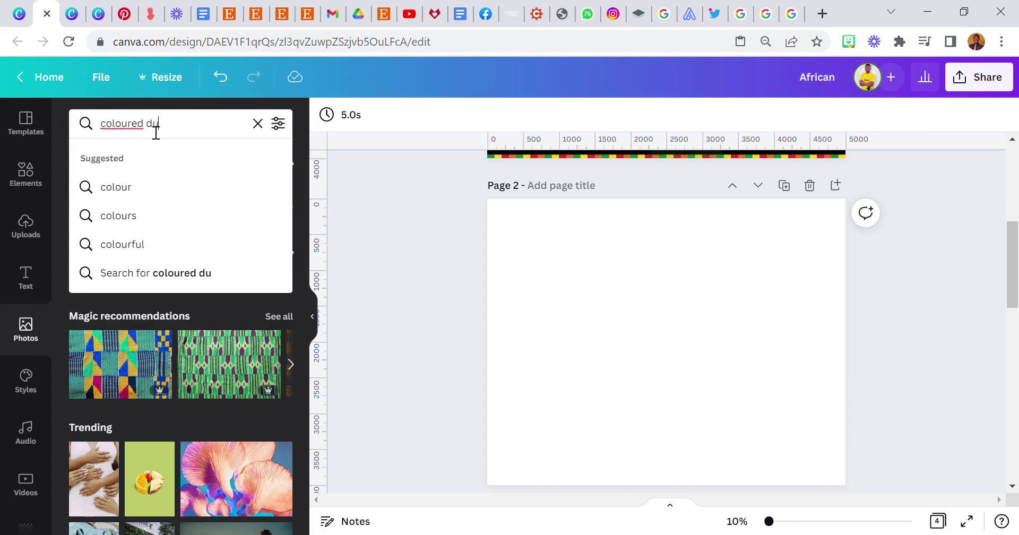
text(st explosion on a)
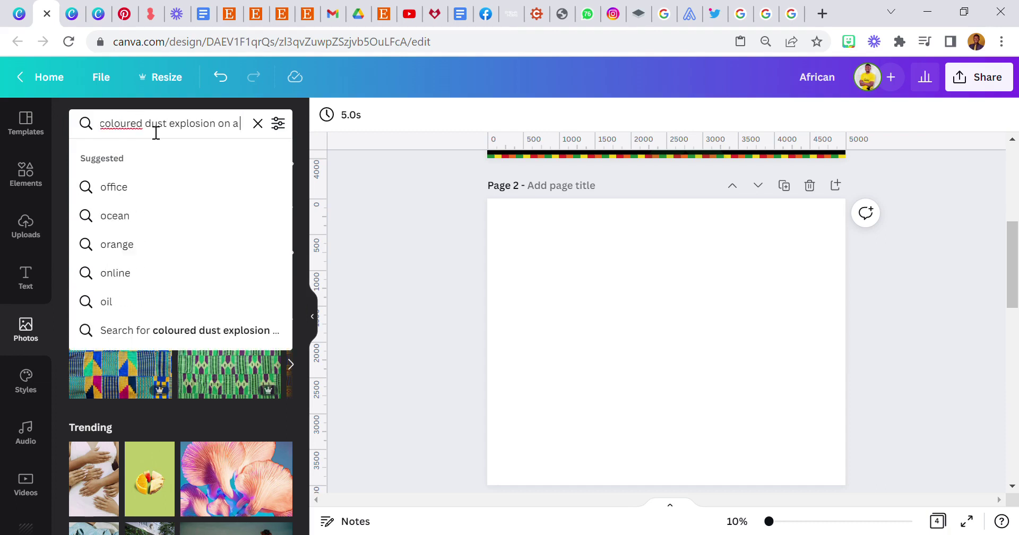
text( black)
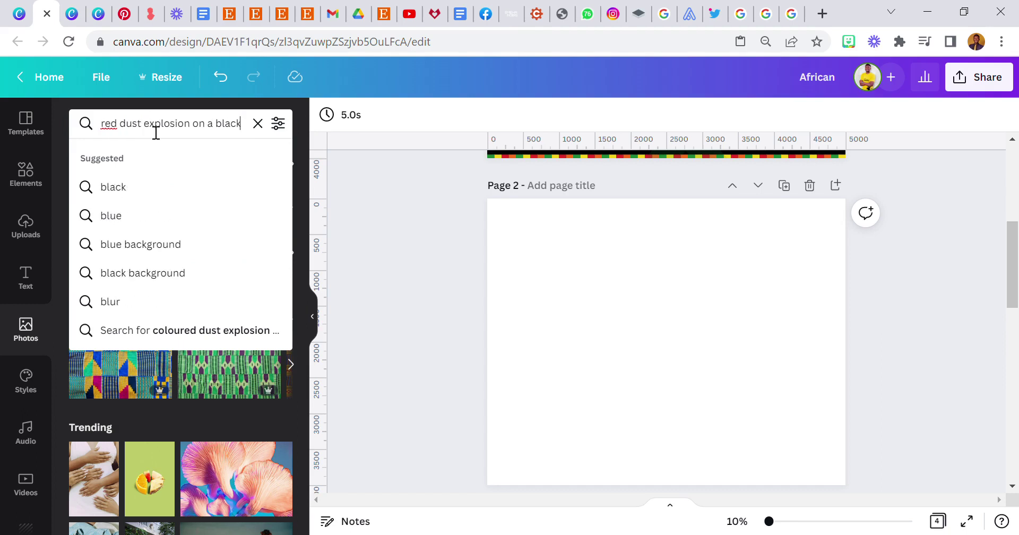
text( background)
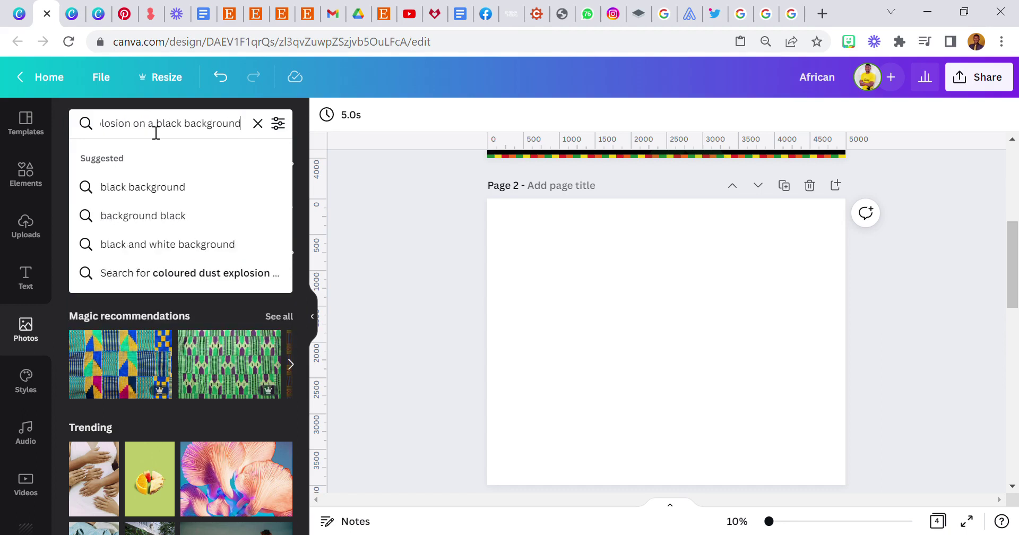
key(Return)
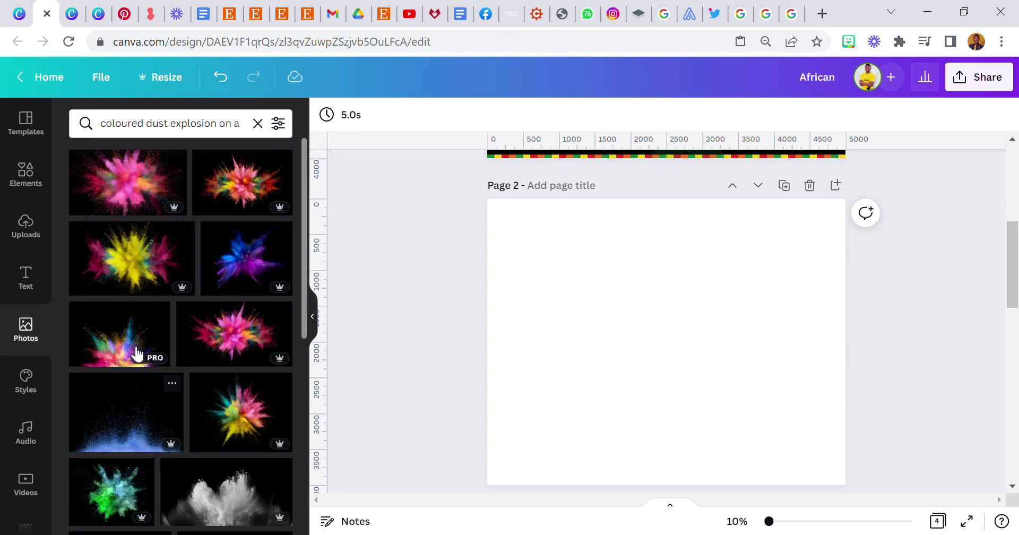
Step: Try a radial rainbow-coloured dust explosion photo from the search results as the background of page 2
scroll(465, 333, up, 5)
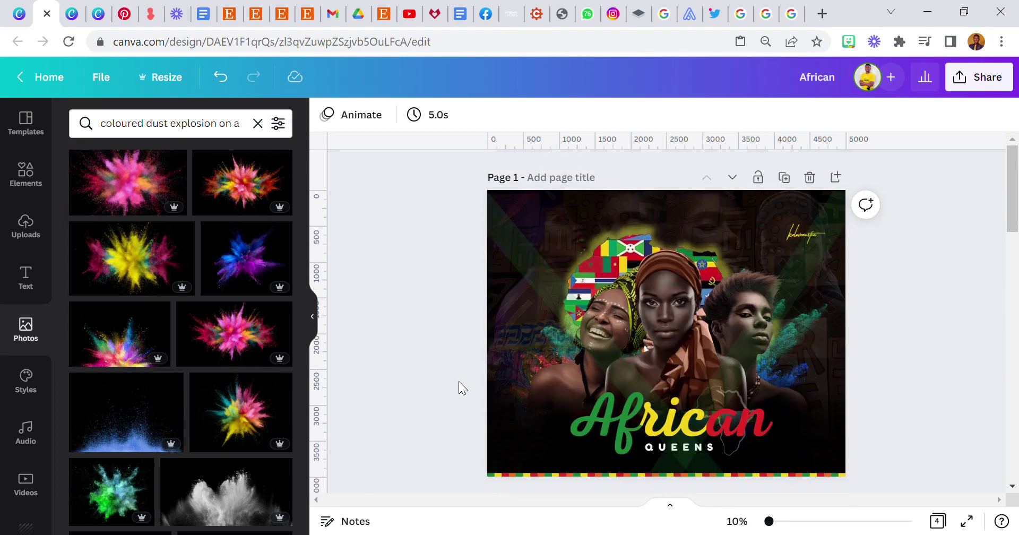
scroll(459, 382, down, 4)
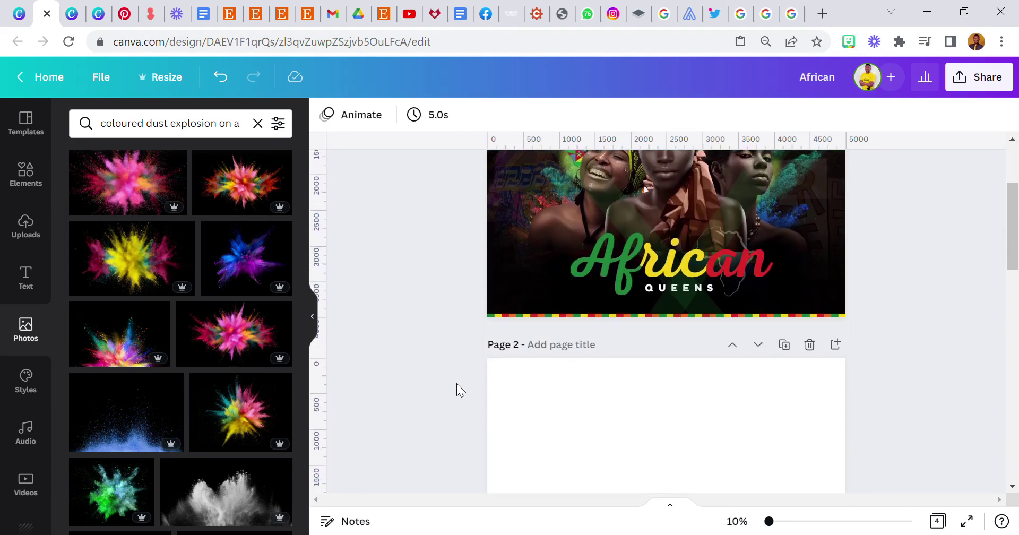
scroll(245, 393, down, 6)
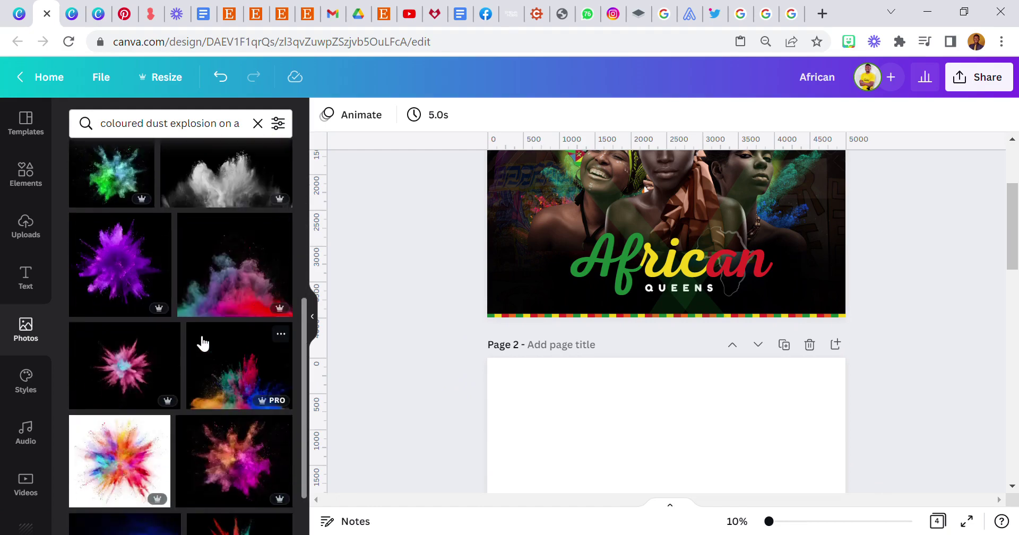
scroll(159, 340, down, 3)
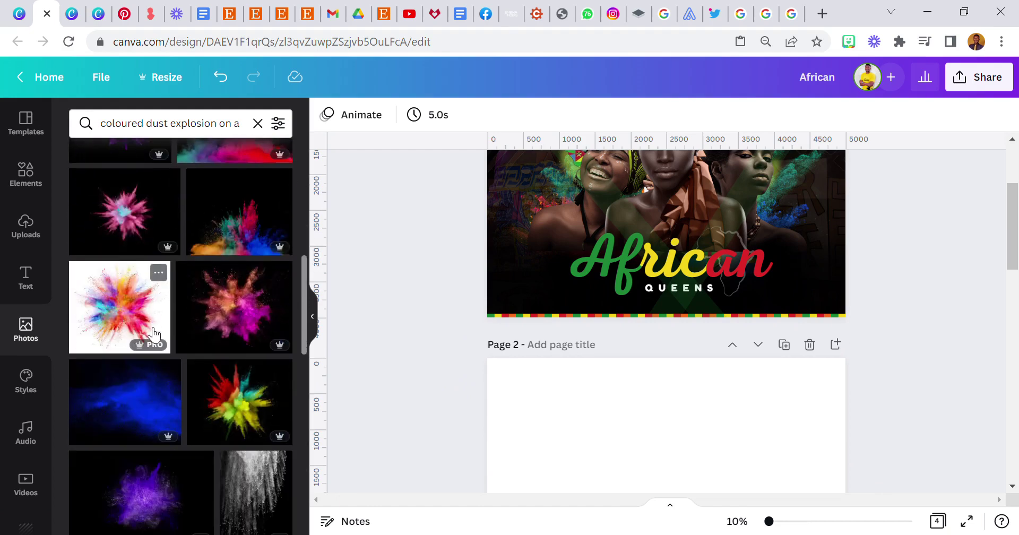
scroll(153, 335, down, 10)
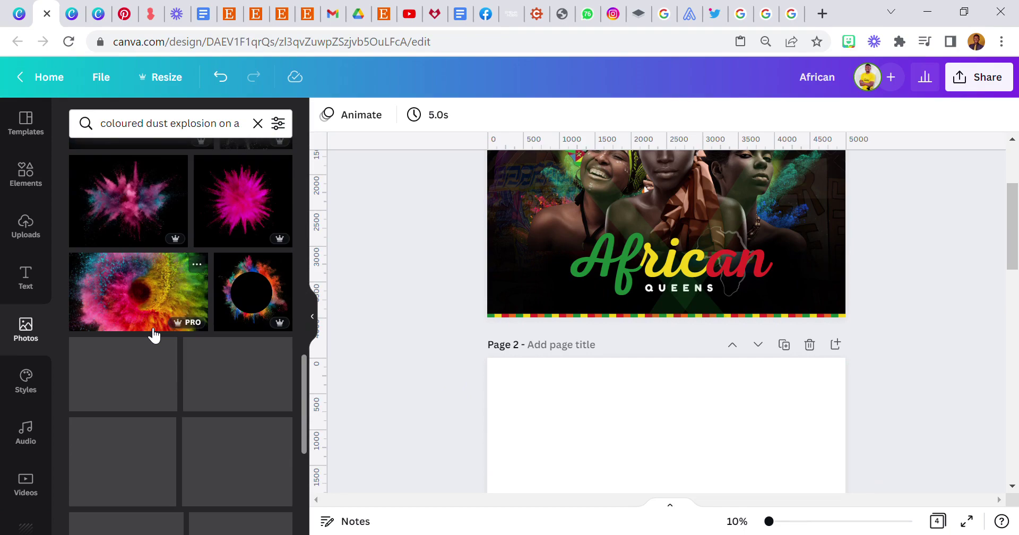
scroll(154, 336, down, 5)
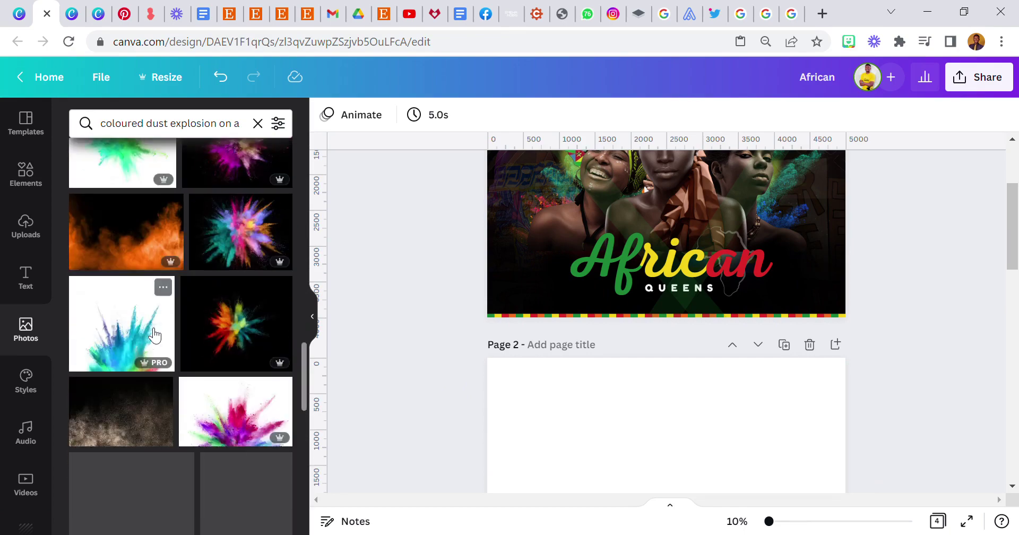
scroll(154, 334, down, 5)
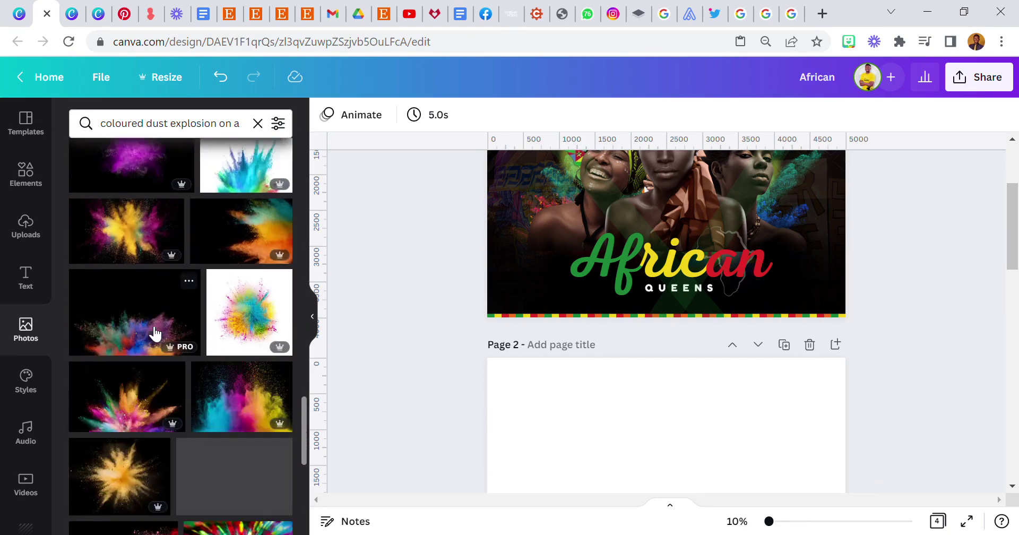
scroll(154, 335, down, 5)
scroll(141, 350, down, 6)
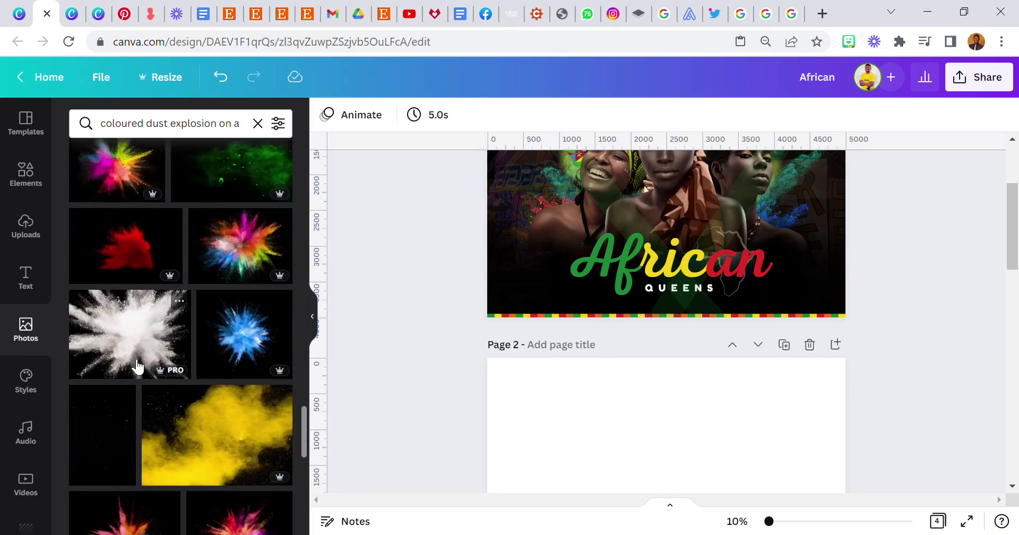
scroll(141, 355, up, 3)
scroll(441, 329, down, 4)
drag(131, 318, 497, 256)
Step: Try the pink dust burst and the multicoloured burst rising from the lower edge as page 2's background
scroll(212, 266, up, 8)
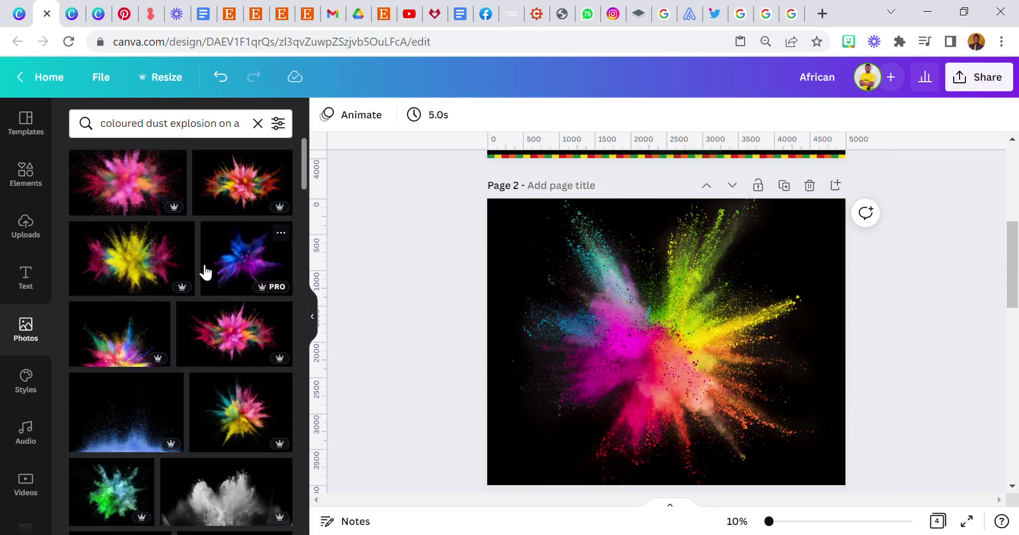
drag(137, 197, 511, 336)
scroll(160, 279, down, 2)
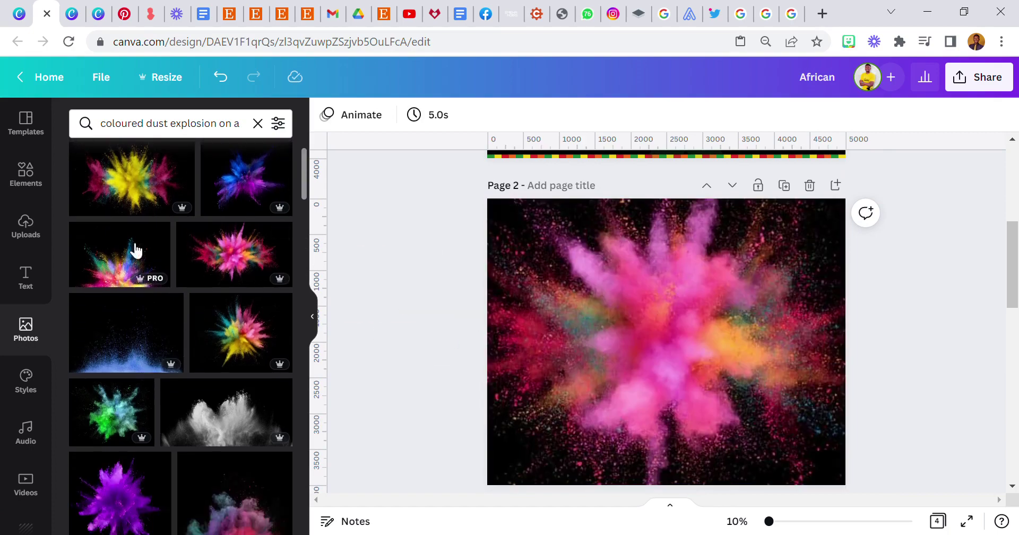
drag(120, 255, 502, 319)
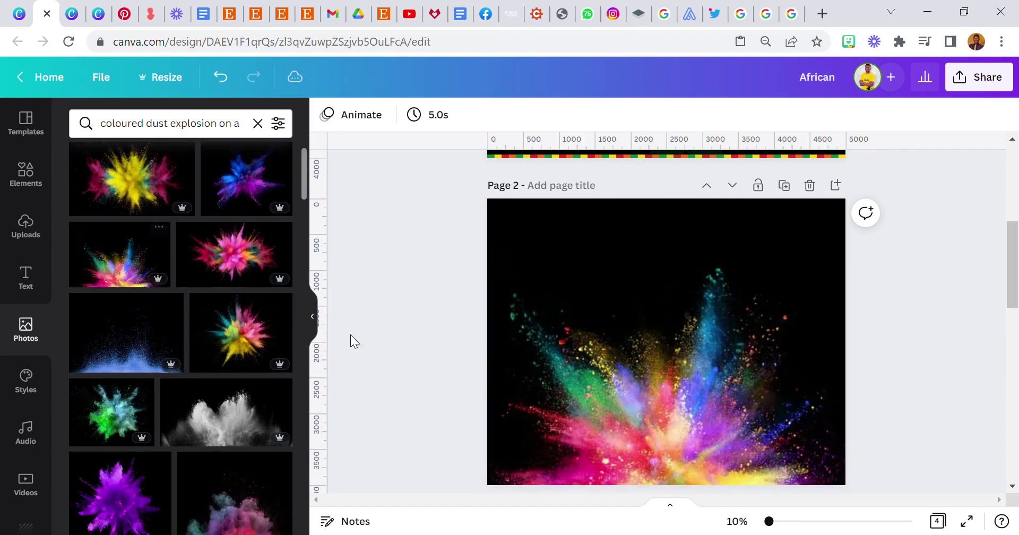
Step: Browse the dust explosion photos for one matching the coloured dust in the finished African Queens artwork
scroll(228, 353, down, 5)
scroll(228, 353, up, 4)
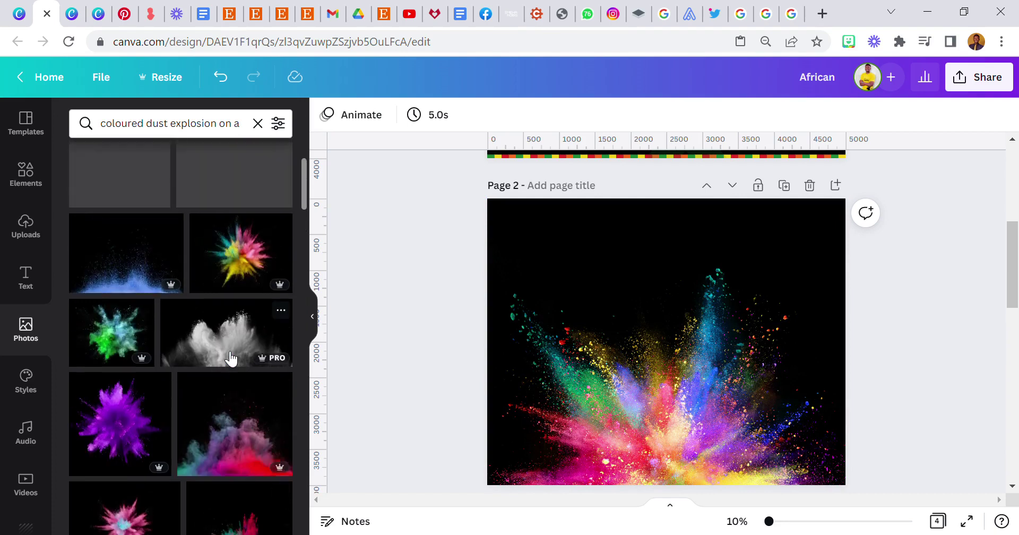
scroll(231, 358, down, 5)
scroll(231, 359, down, 2)
scroll(231, 359, up, 2)
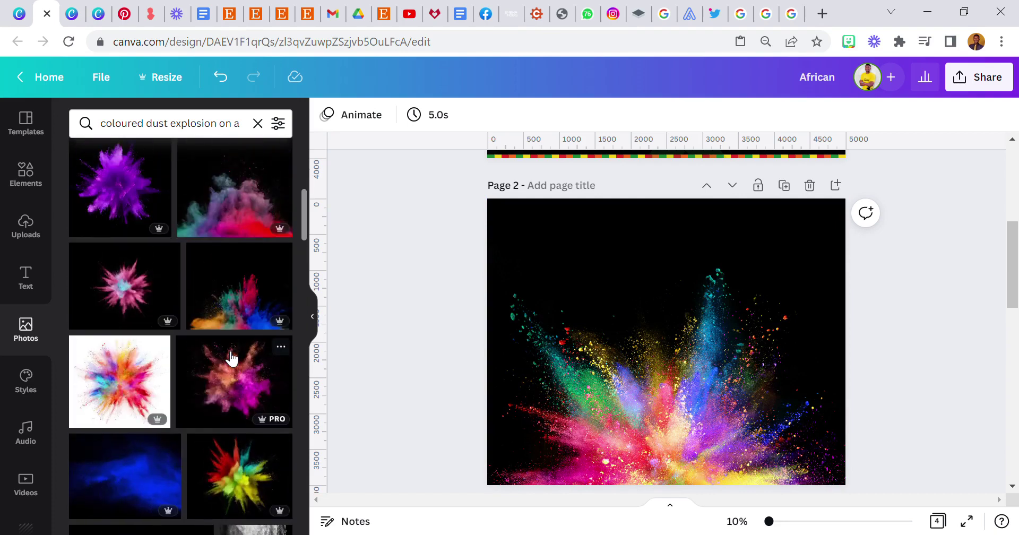
scroll(231, 359, down, 3)
scroll(230, 365, down, 3)
scroll(231, 366, down, 3)
scroll(230, 376, down, 5)
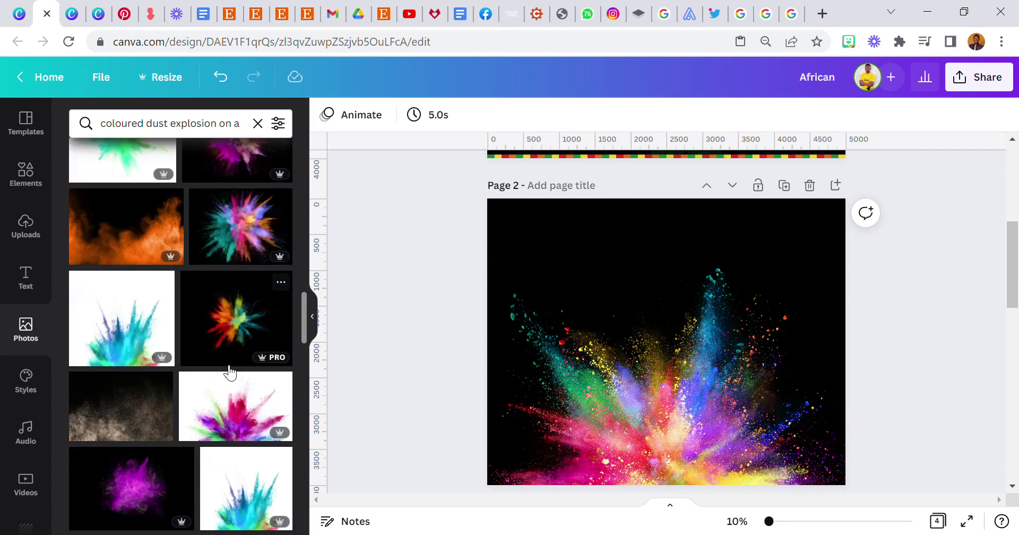
scroll(229, 369, down, 3)
scroll(227, 367, down, 3)
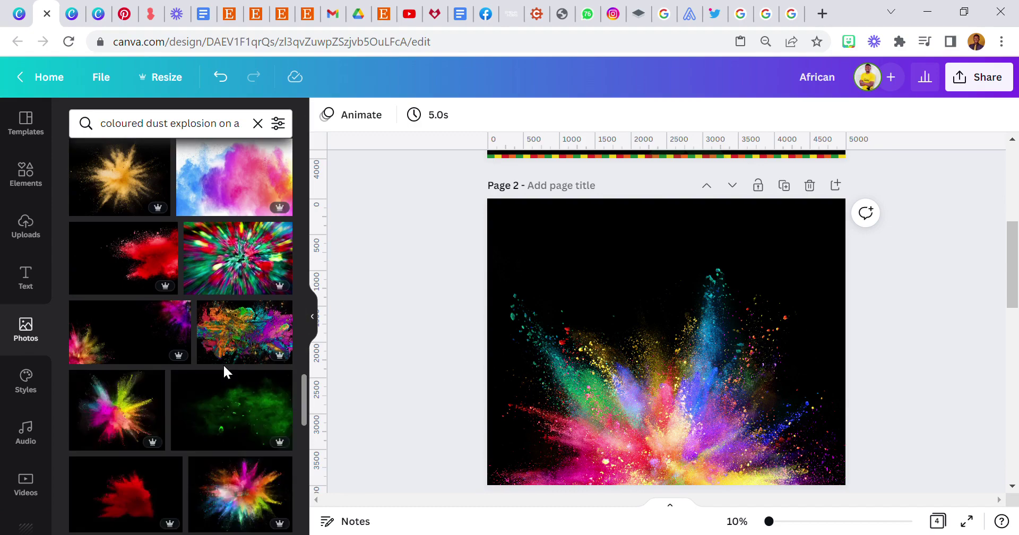
scroll(222, 365, down, 3)
scroll(221, 365, down, 5)
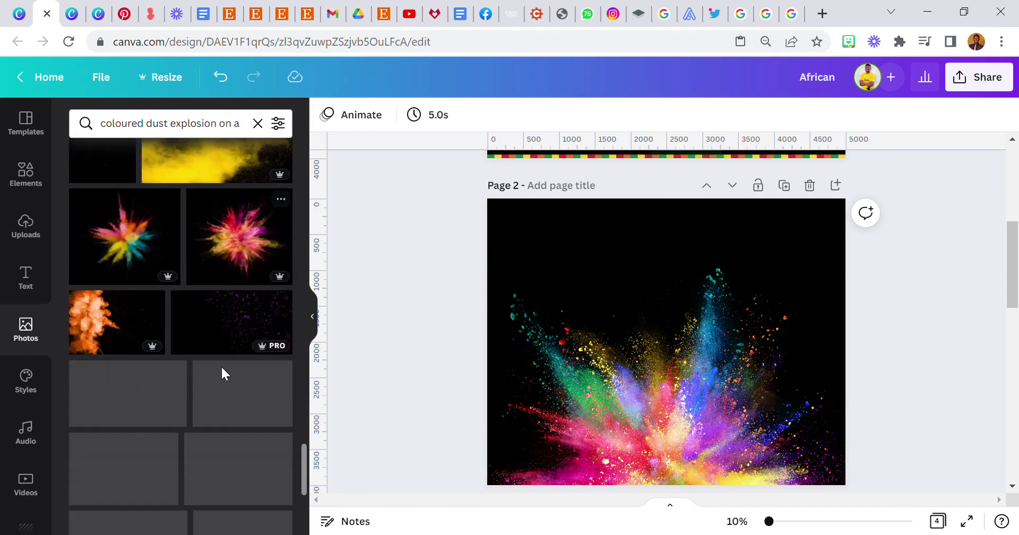
scroll(221, 366, down, 3)
Step: Delete the green shape and faded image overlays covering the left side of page 4's background
scroll(559, 295, up, 5)
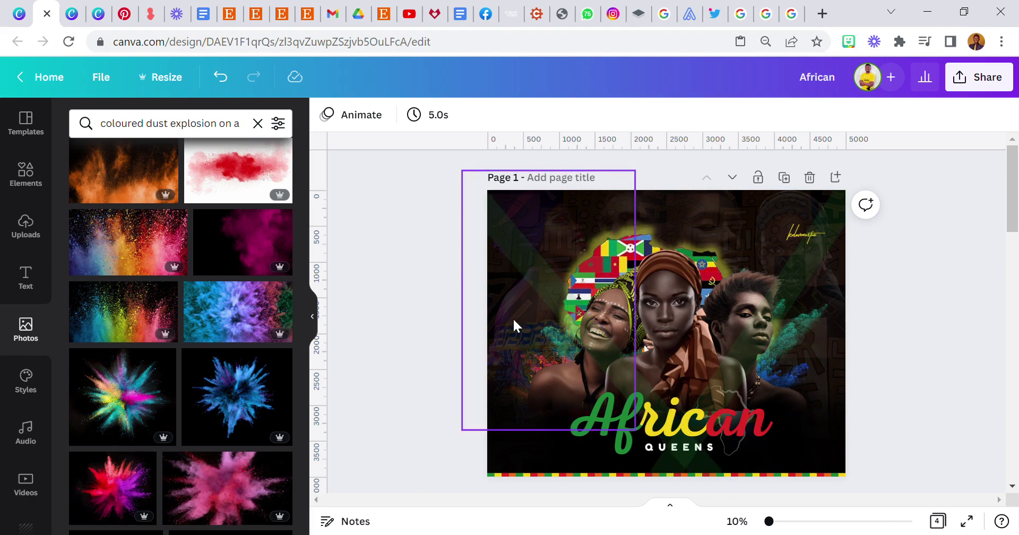
scroll(513, 317, down, 15)
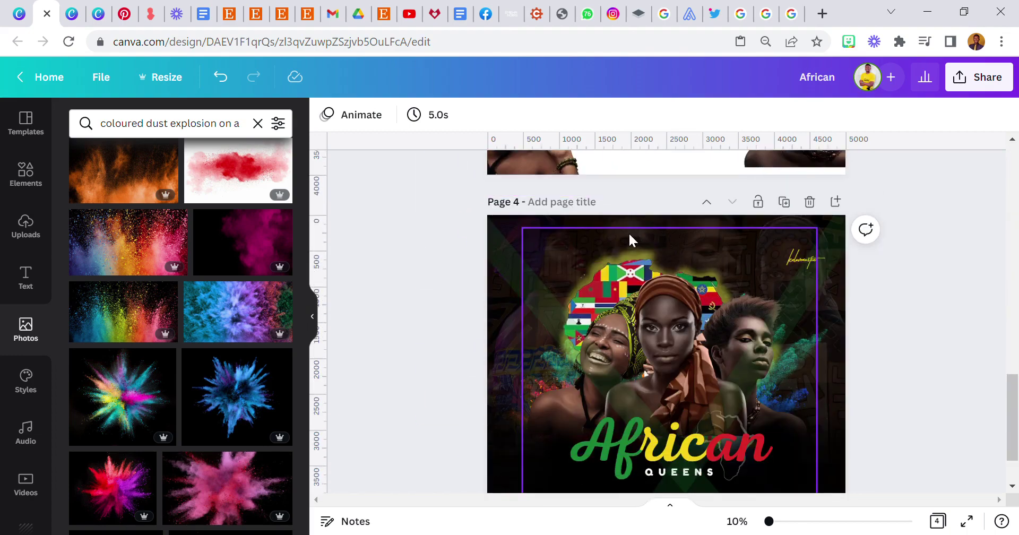
click(515, 250)
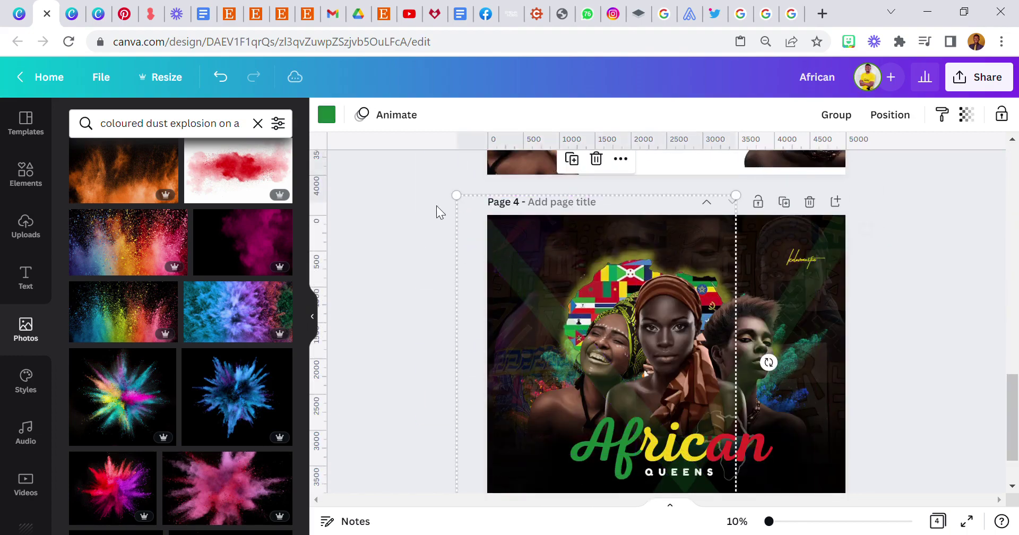
drag(448, 231, 509, 232)
key(Delete)
Step: Copy the dust explosion background image of page 4 and undo the overlay deletion there
click(499, 247)
click(498, 246)
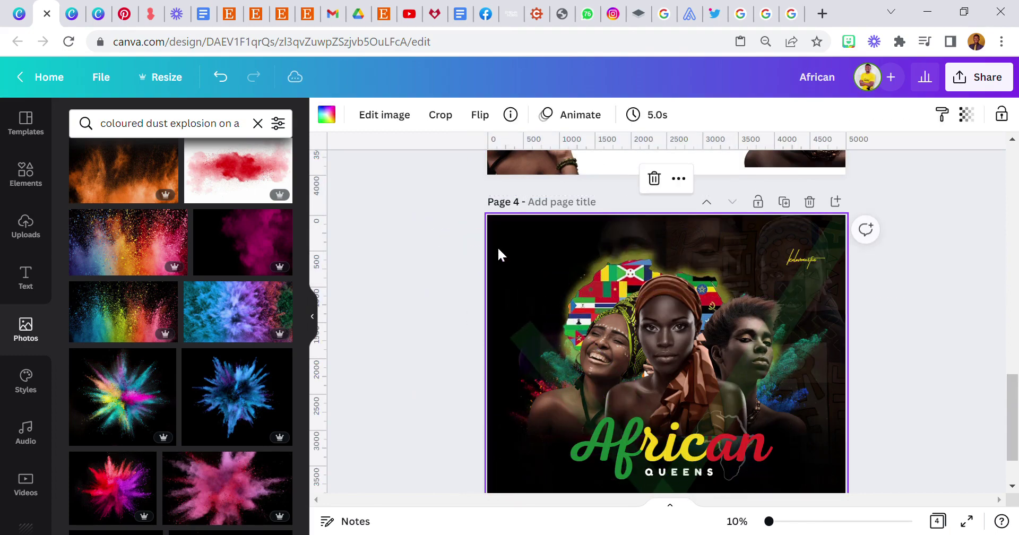
right_click(498, 247)
click(537, 191)
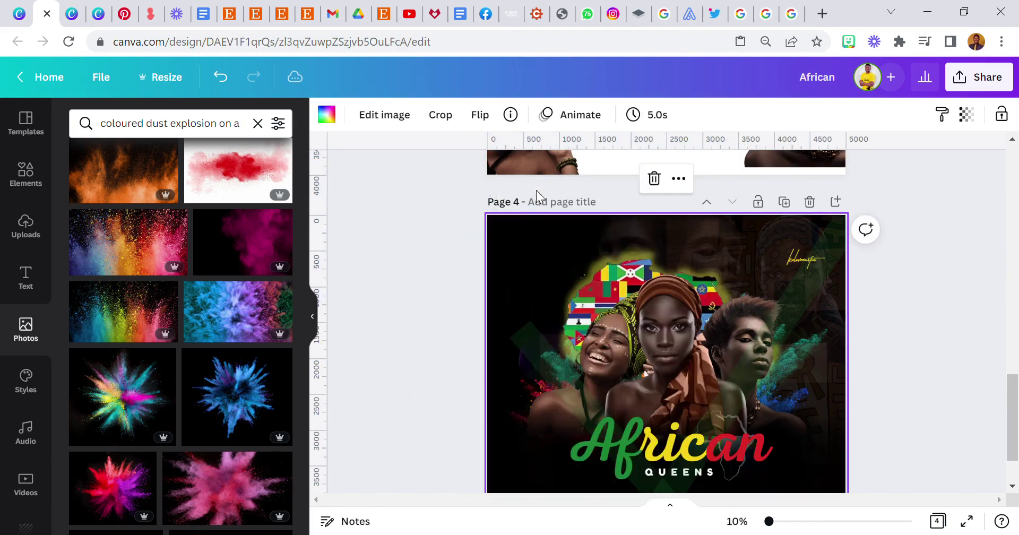
click(225, 86)
Step: Replace the background of page 2 with the dust explosion image copied from page 4
scroll(549, 369, up, 10)
scroll(547, 376, down, 1)
click(253, 77)
right_click(605, 314)
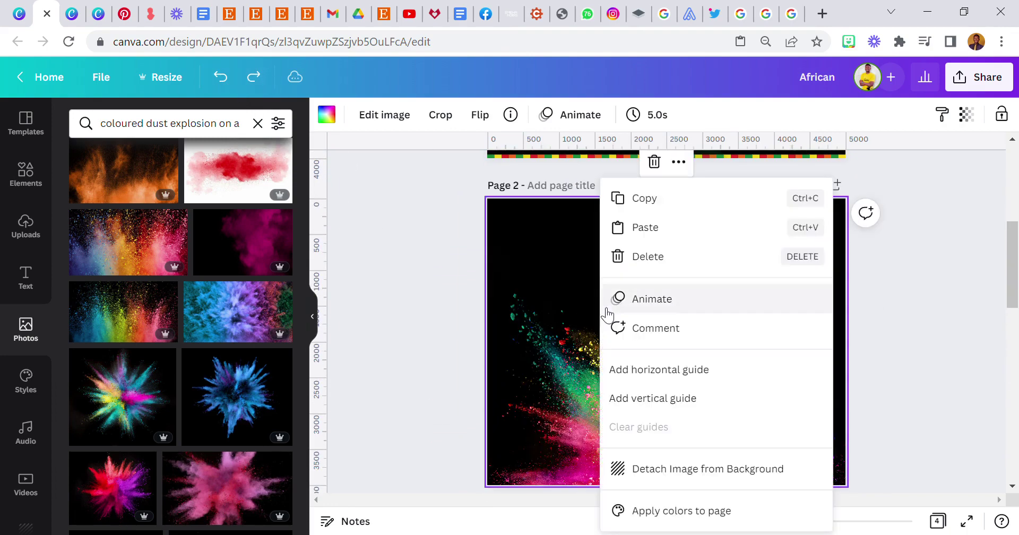
click(668, 254)
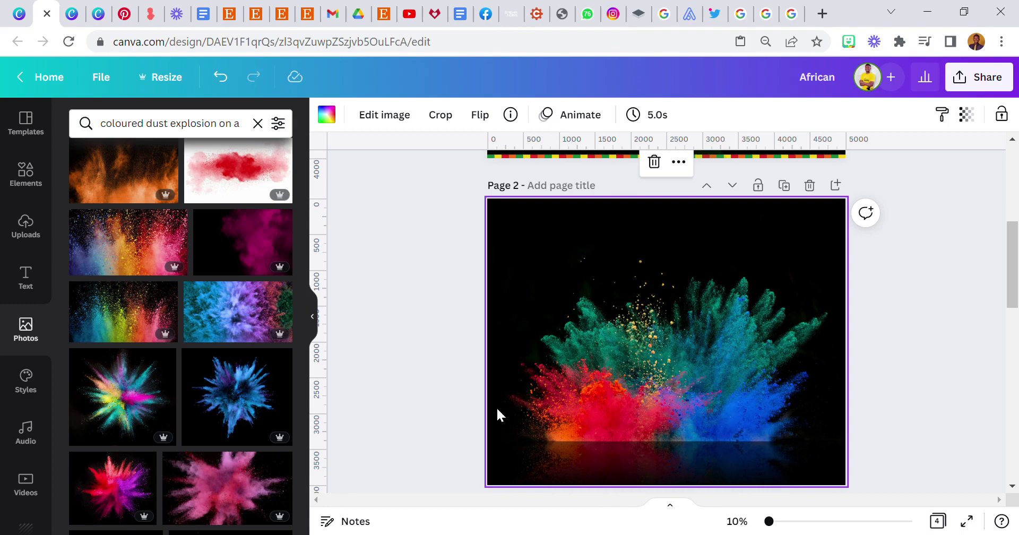
Step: Browse further through the coloured dust explosion photos for the image used as page 2's background
click(463, 399)
scroll(171, 398, down, 10)
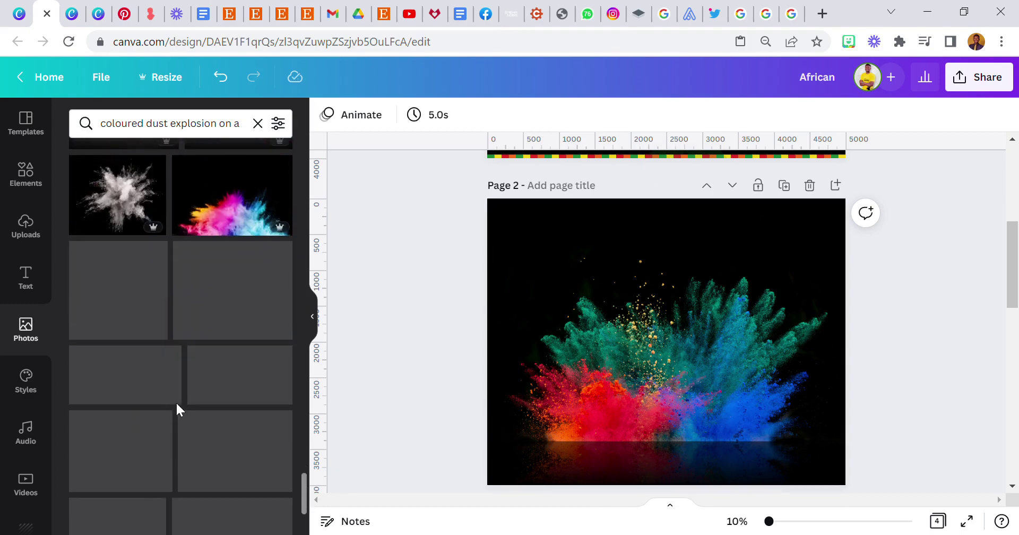
scroll(148, 419, down, 4)
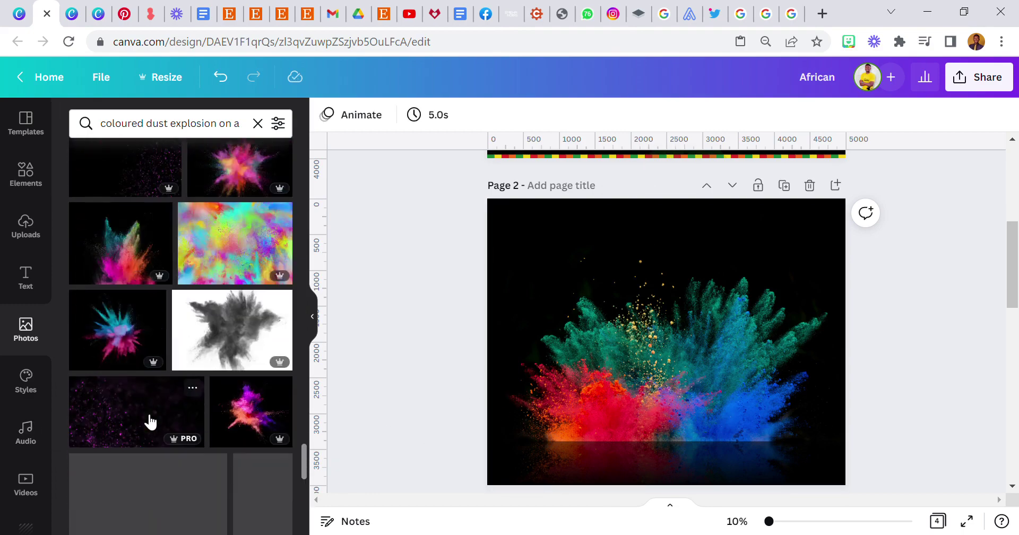
scroll(150, 422, down, 10)
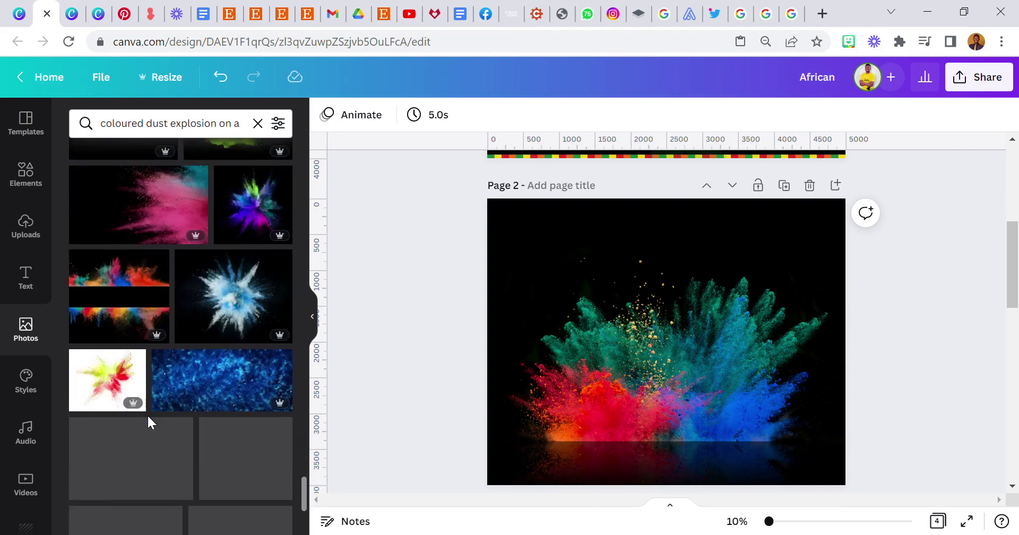
scroll(150, 419, down, 6)
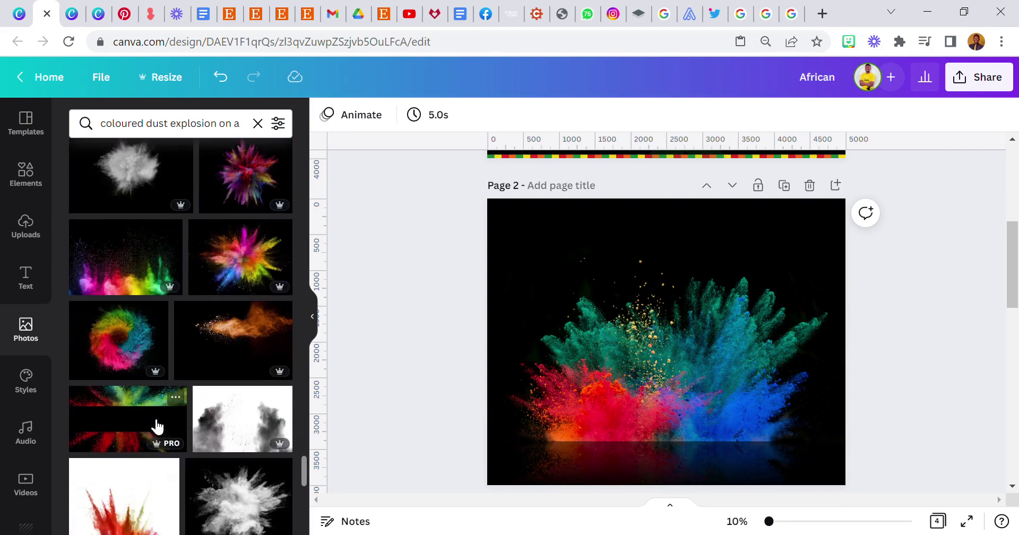
scroll(154, 422, down, 10)
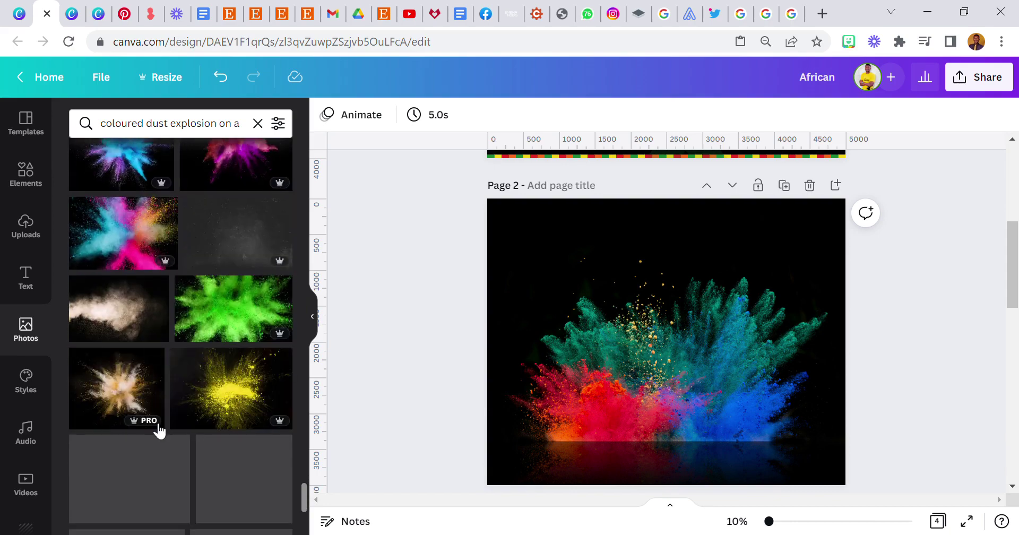
scroll(158, 431, down, 10)
scroll(157, 430, down, 10)
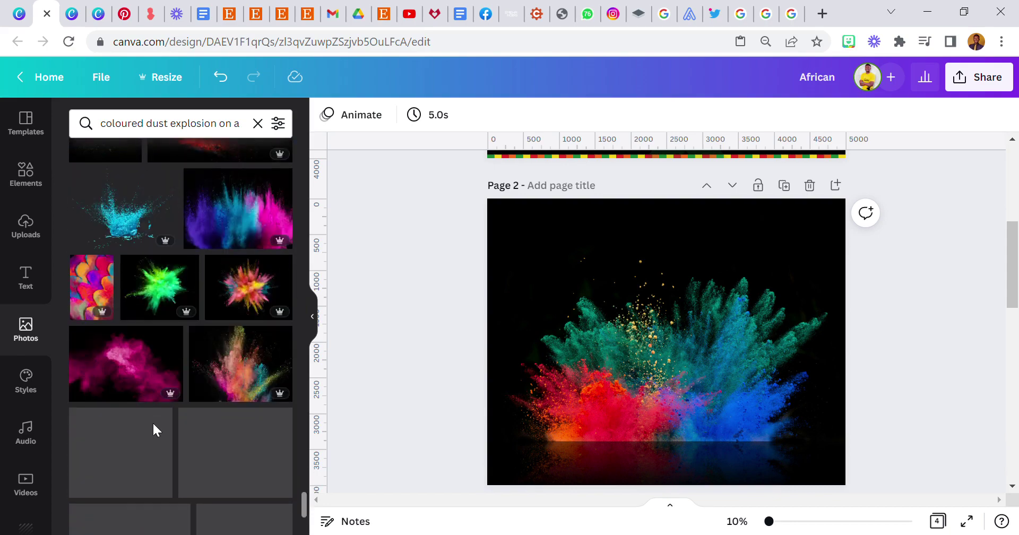
scroll(154, 428, down, 8)
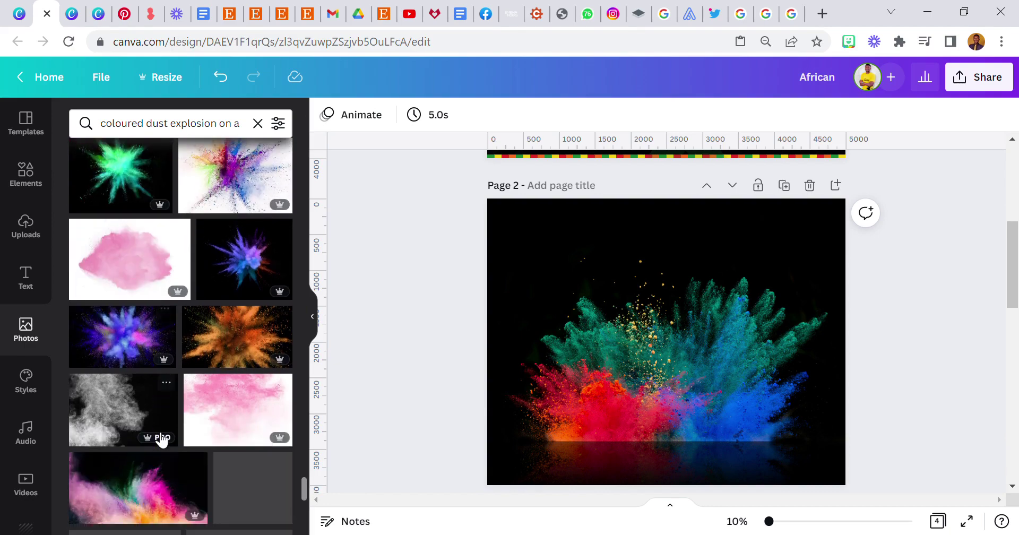
Step: Compare page 2's dust explosion background with the finished African Queens poster on pages 1 and 4
click(642, 311)
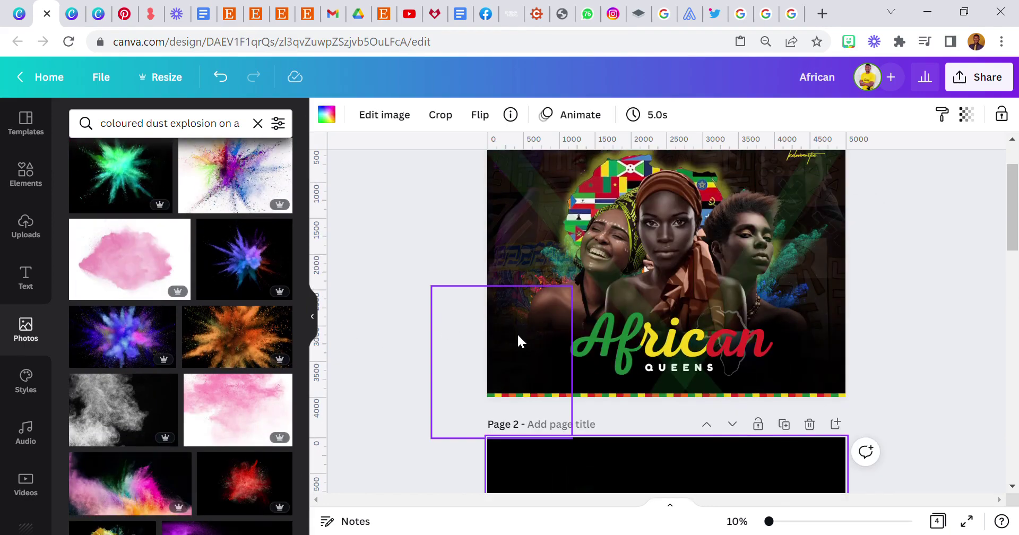
scroll(523, 345, up, 5)
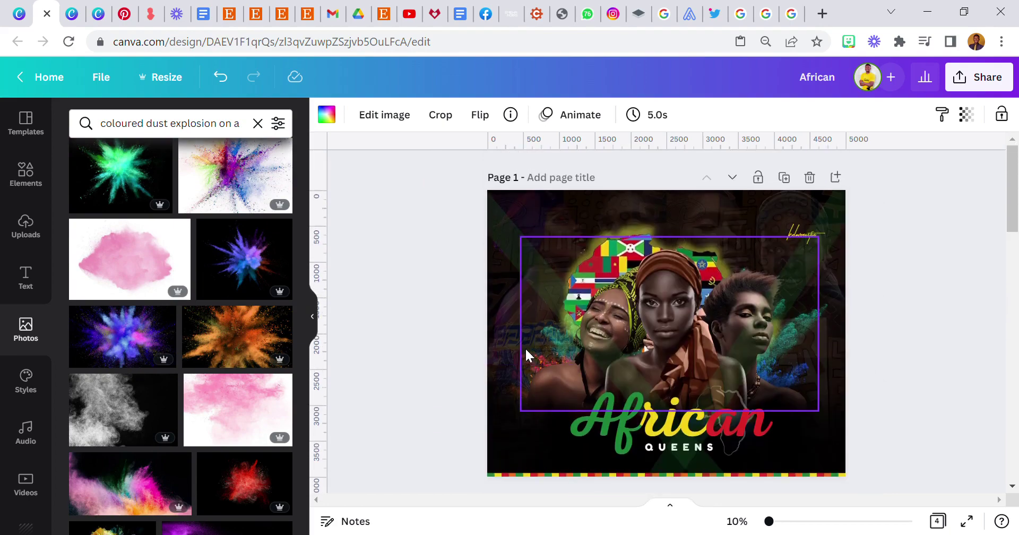
scroll(526, 352, down, 5)
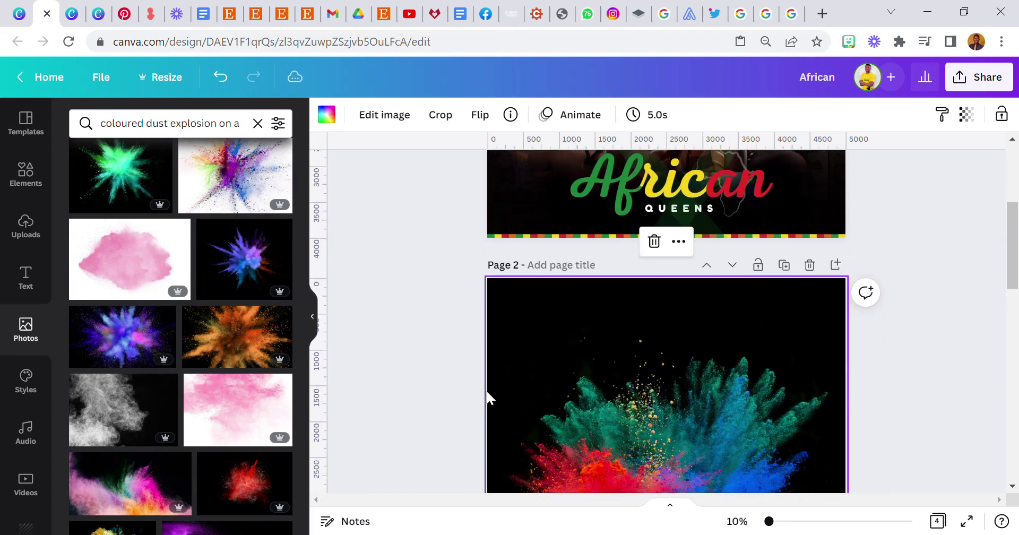
click(474, 393)
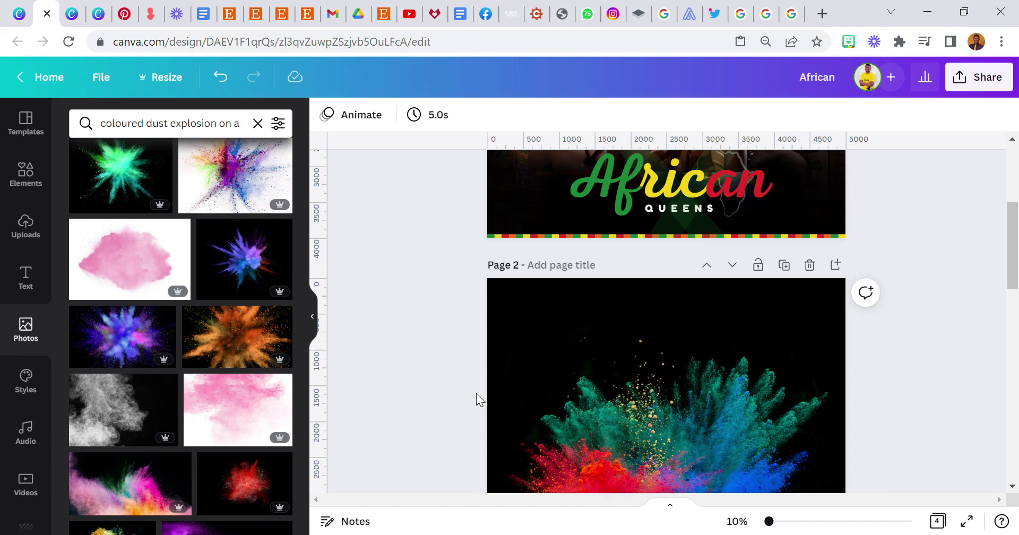
scroll(494, 422, down, 3)
scroll(496, 423, down, 5)
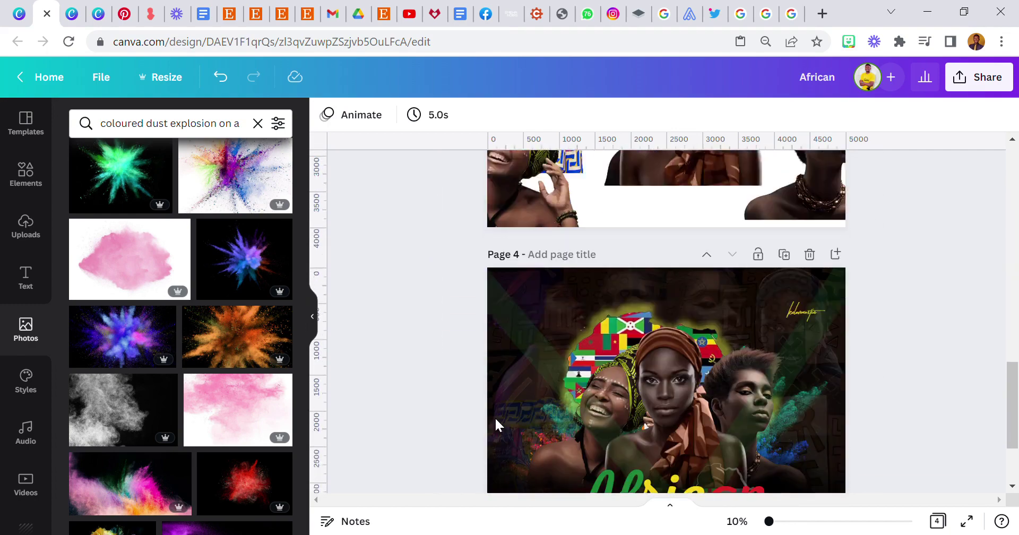
scroll(524, 393, up, 8)
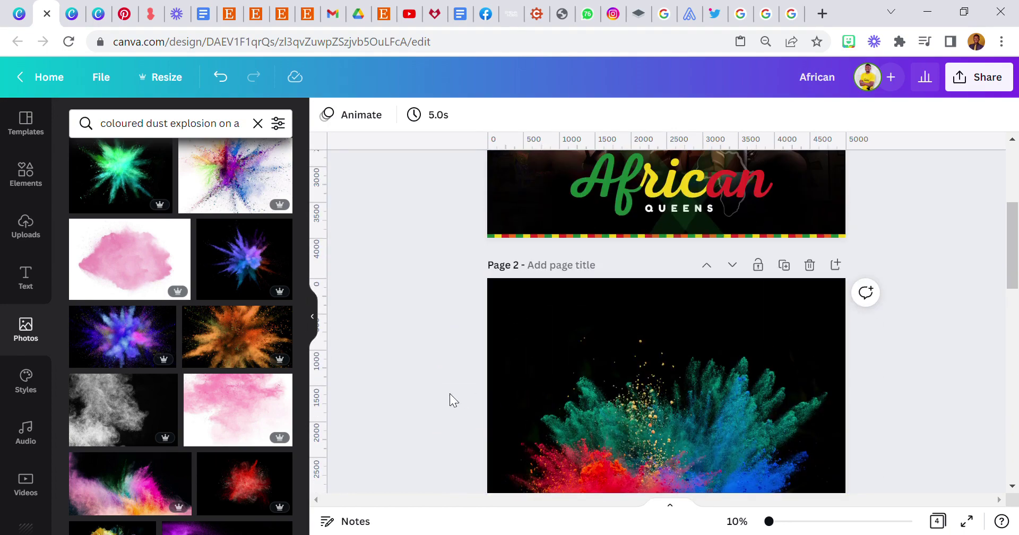
scroll(462, 419, down, 9)
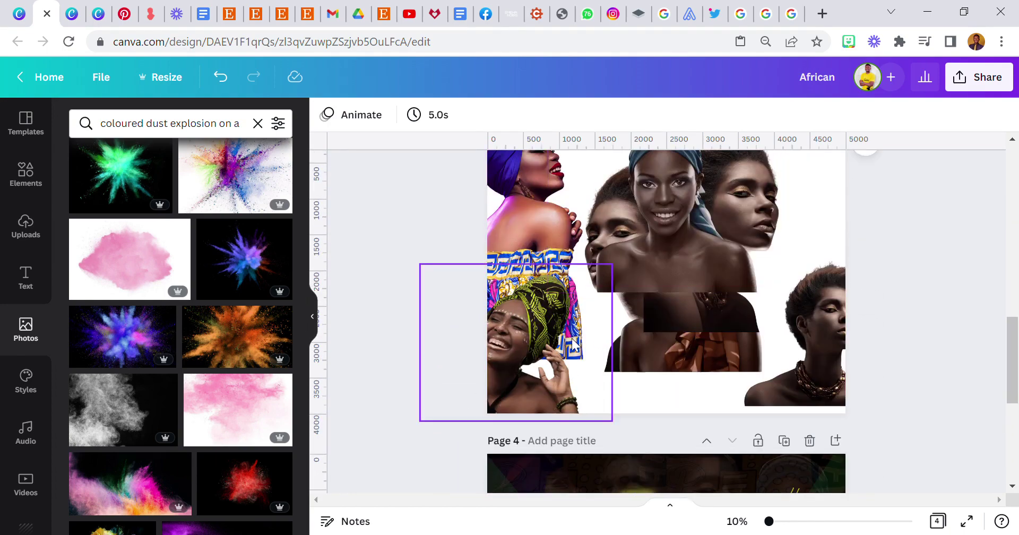
scroll(550, 321, up, 7)
Step: Select page 2's background and search the design elements for "african background"
click(551, 325)
click(468, 324)
click(494, 325)
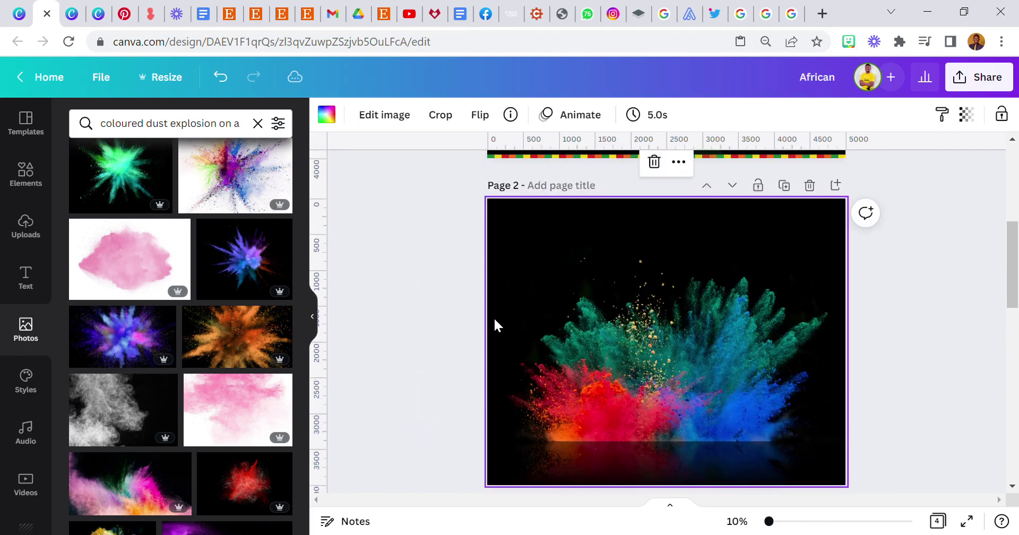
click(22, 178)
click(136, 135)
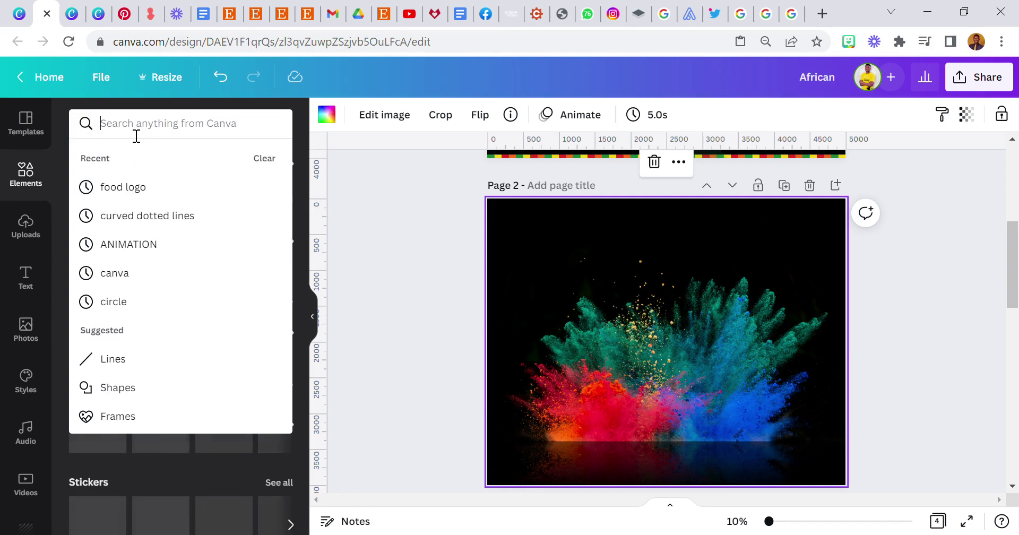
text(afric)
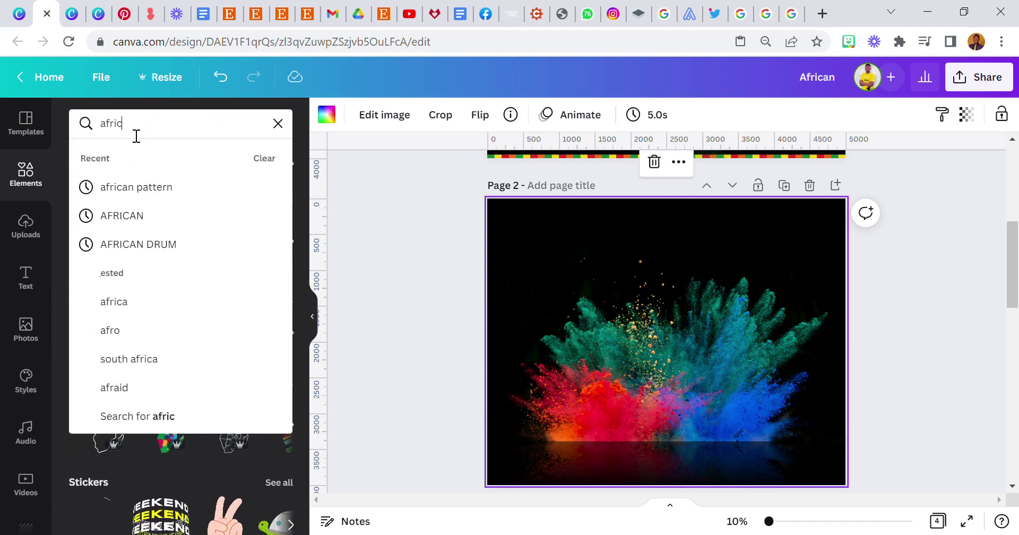
text(an background)
key(Return)
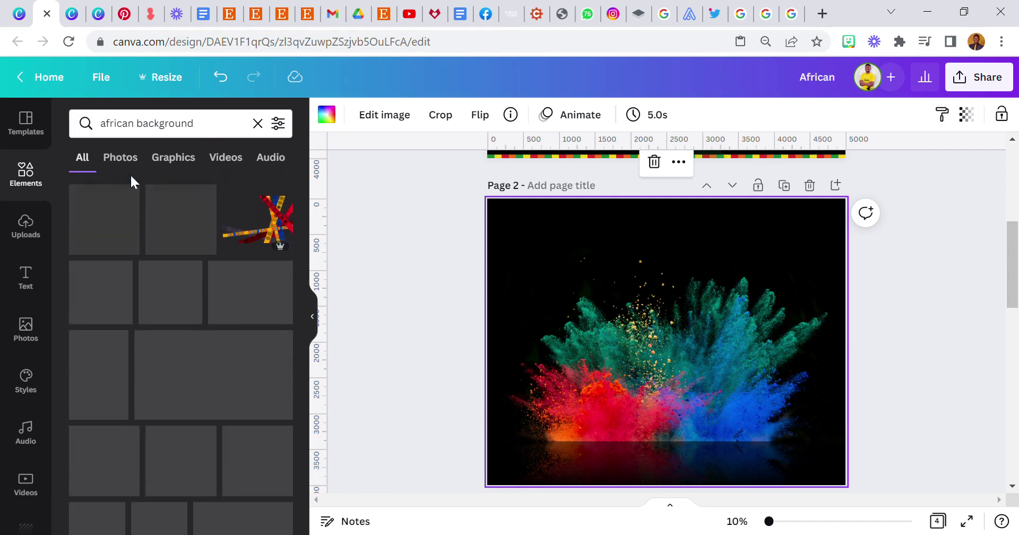
Step: Add the brown African symbol pattern image to page 2 and enlarge it to full page height along the left edge
click(109, 387)
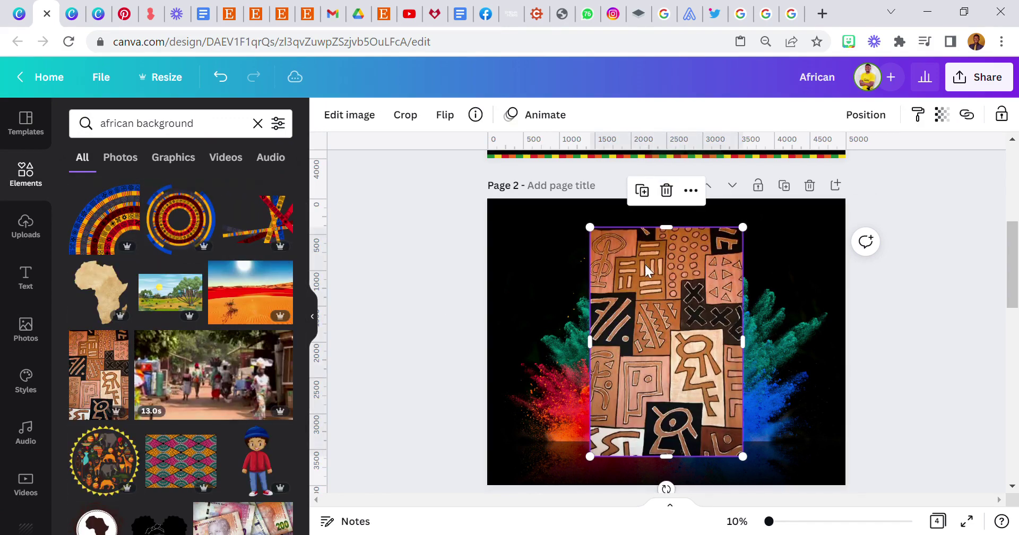
drag(645, 263, 553, 262)
drag(649, 436, 680, 458)
drag(616, 455, 620, 494)
Step: Set the transparency of the African pattern image on page 2 to 10
click(866, 115)
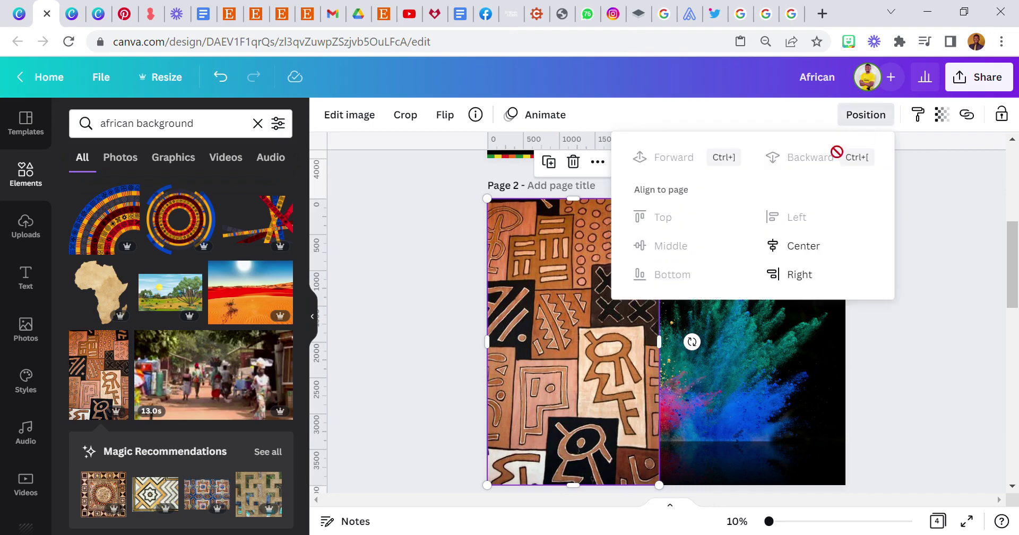
click(948, 116)
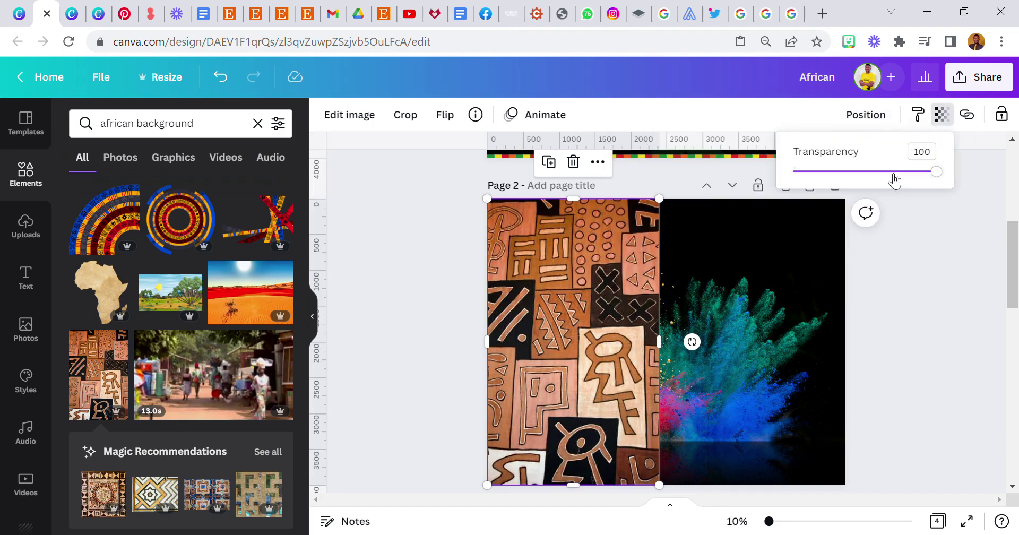
drag(939, 171, 833, 197)
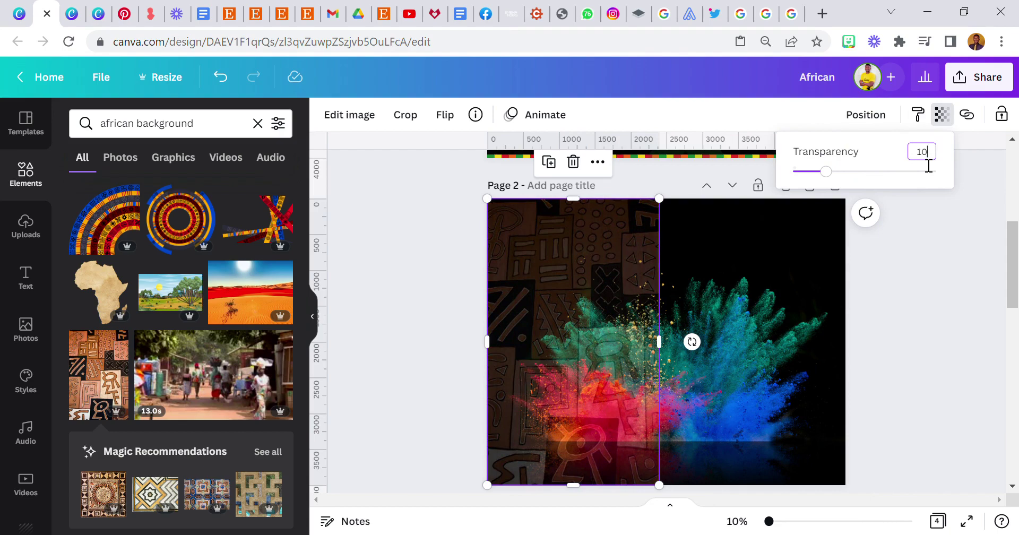
key(Return)
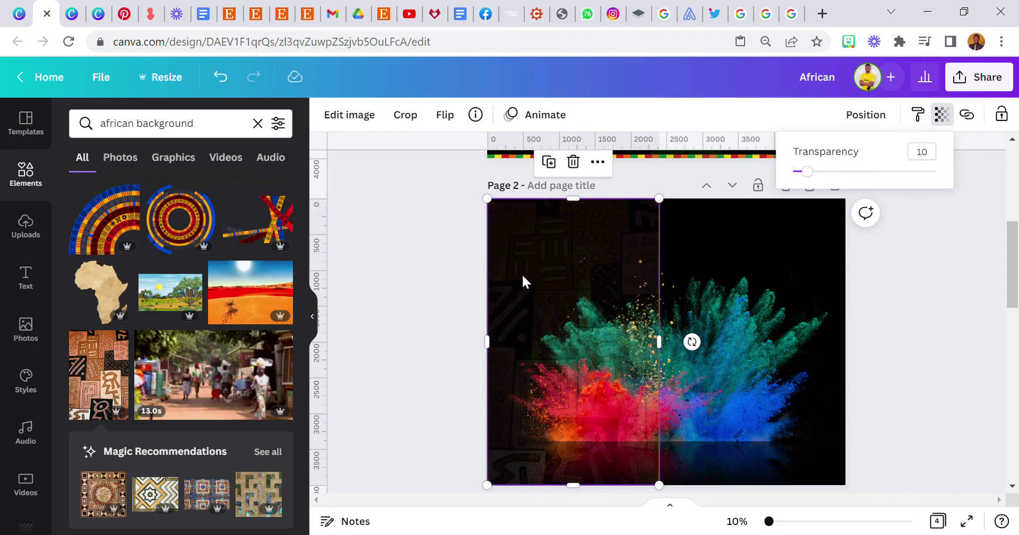
Step: Move the green stripe and faded overlay images aside on page 1 to inspect its background, and undo the changes
scroll(524, 309, up, 5)
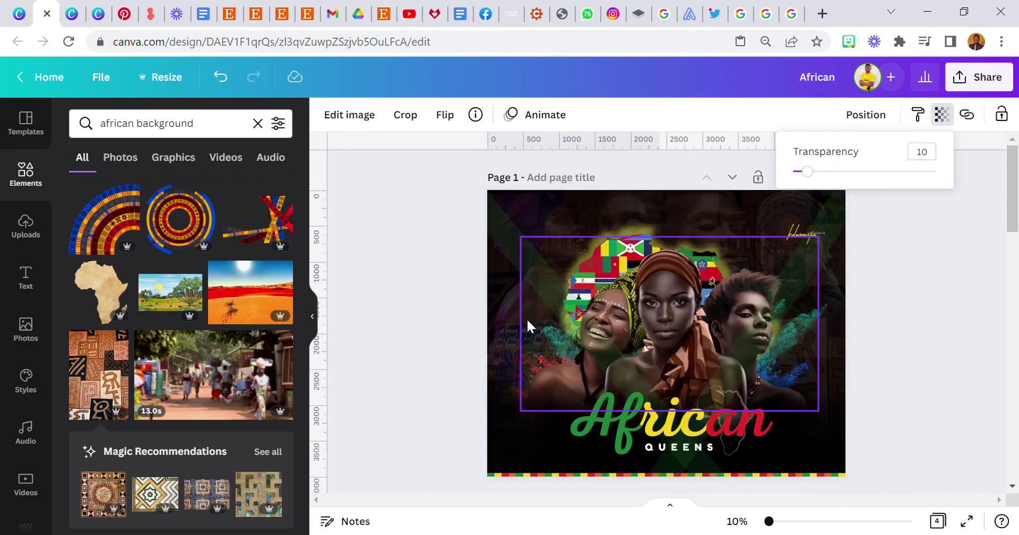
scroll(512, 384, down, 3)
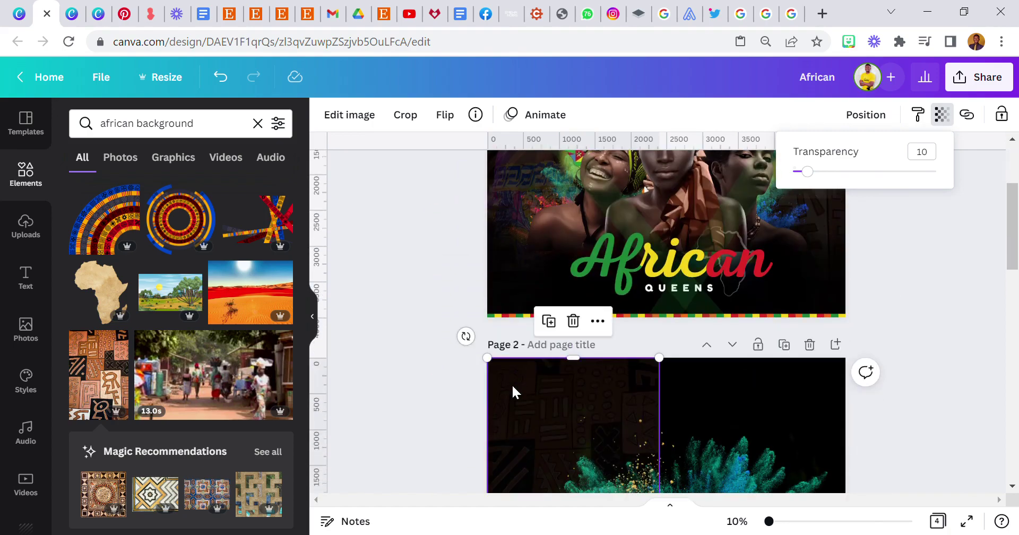
scroll(513, 387, down, 3)
scroll(515, 358, up, 6)
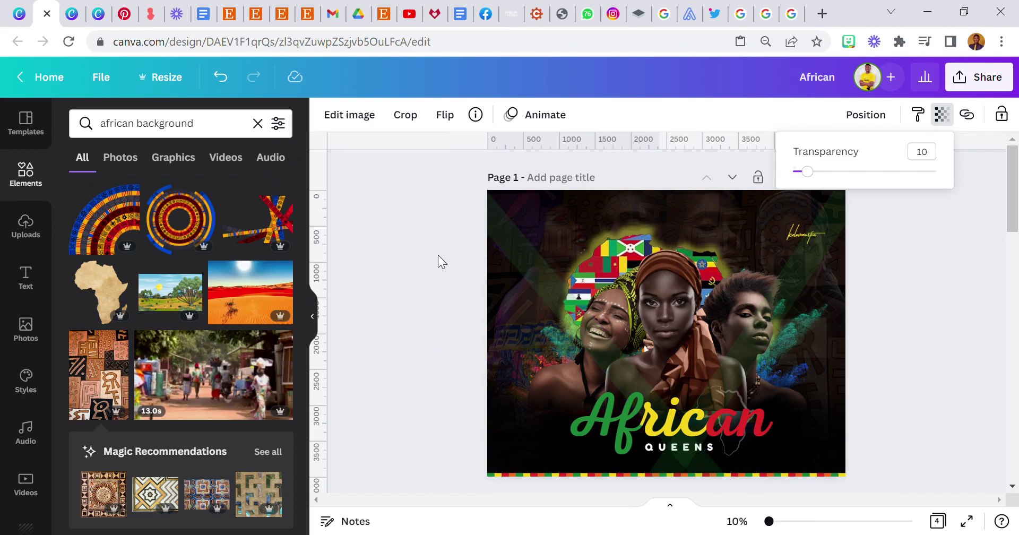
click(462, 237)
click(544, 261)
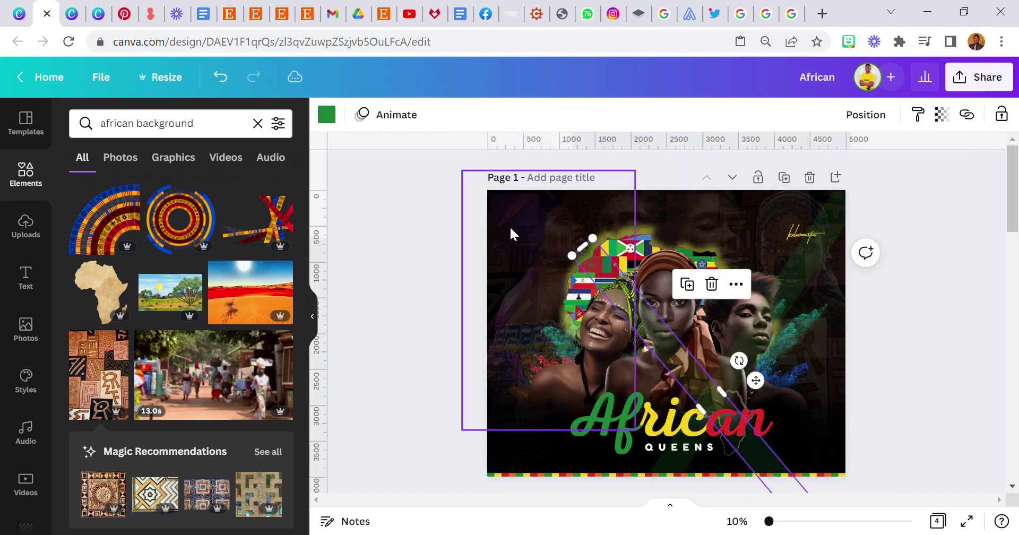
click(537, 259)
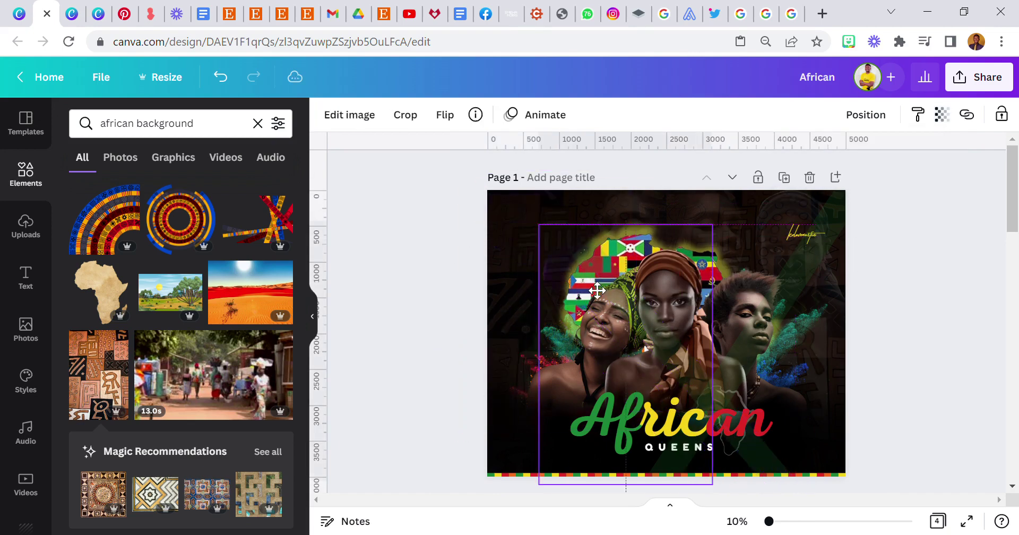
click(502, 242)
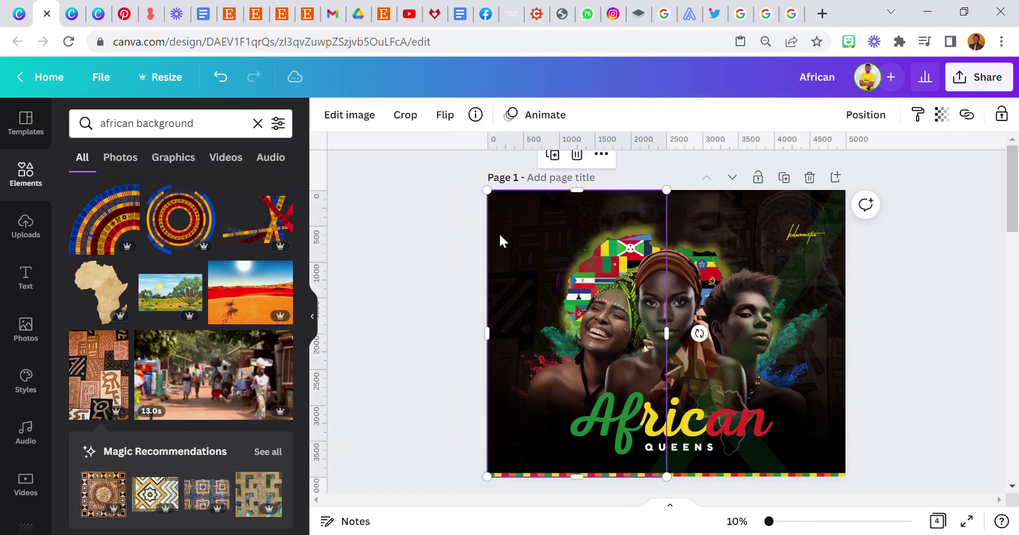
click(221, 77)
Step: Duplicate the faded African pattern image on page 2 and align the copy with the page's right edge
scroll(595, 390, down, 5)
click(594, 295)
click(549, 162)
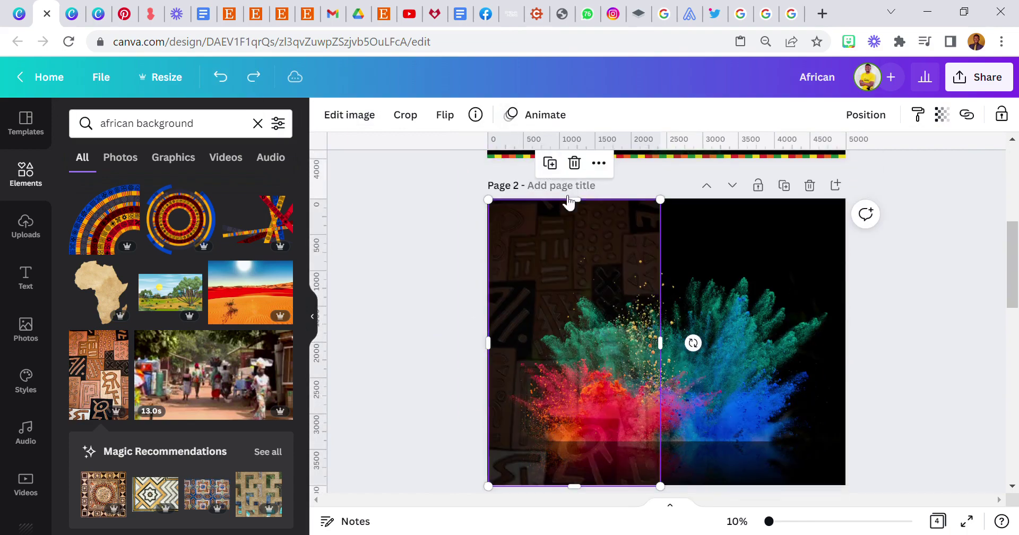
drag(597, 311, 787, 317)
Step: Flip the duplicated pattern image on page 2 horizontally so it mirrors the original
click(451, 119)
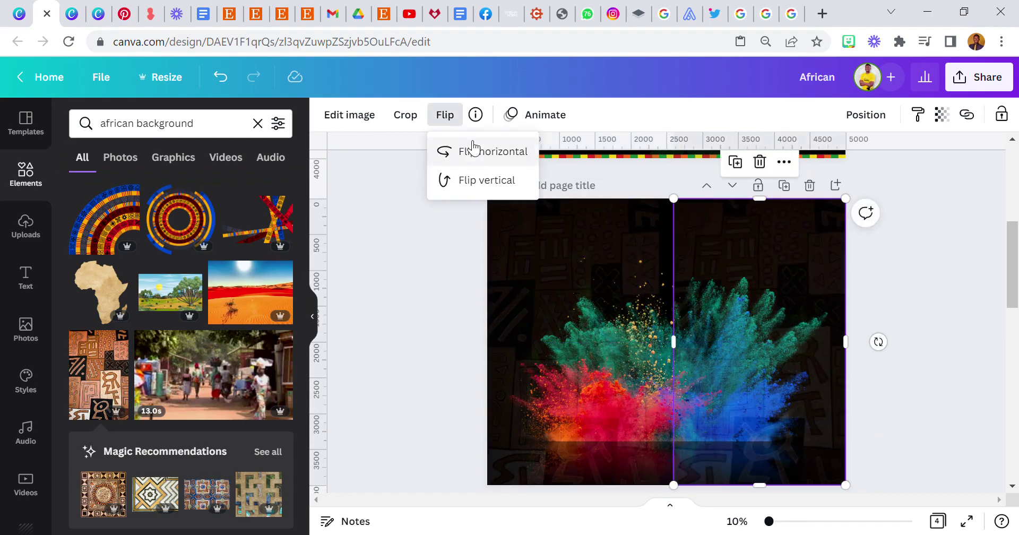
click(467, 151)
click(438, 320)
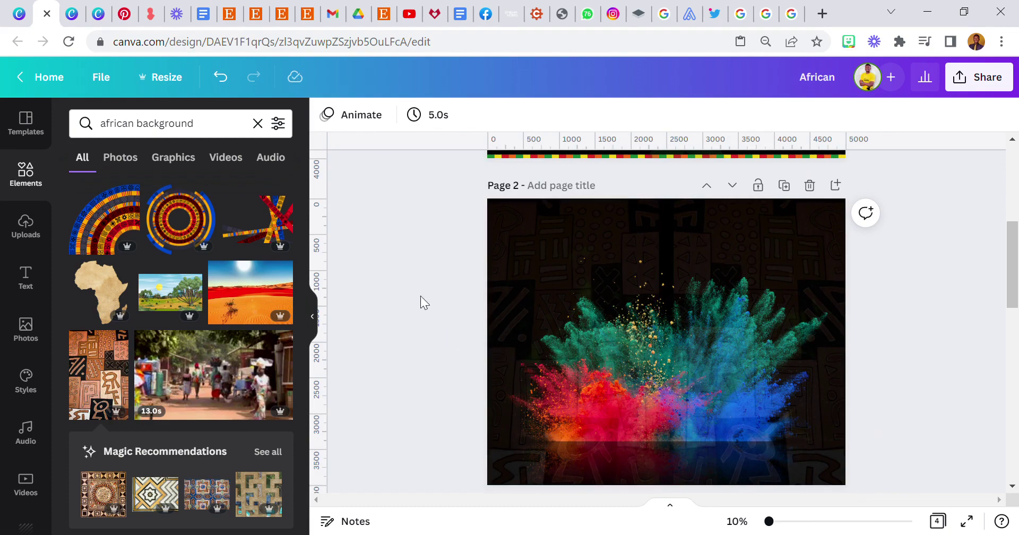
Step: Search the photo library for "african model" and browse the results
scroll(441, 308, down, 3)
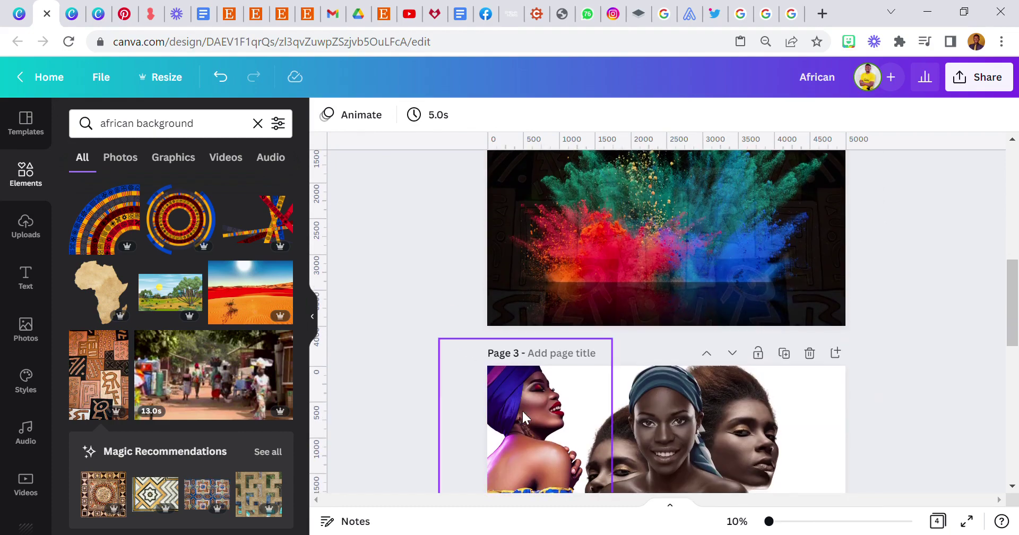
click(27, 335)
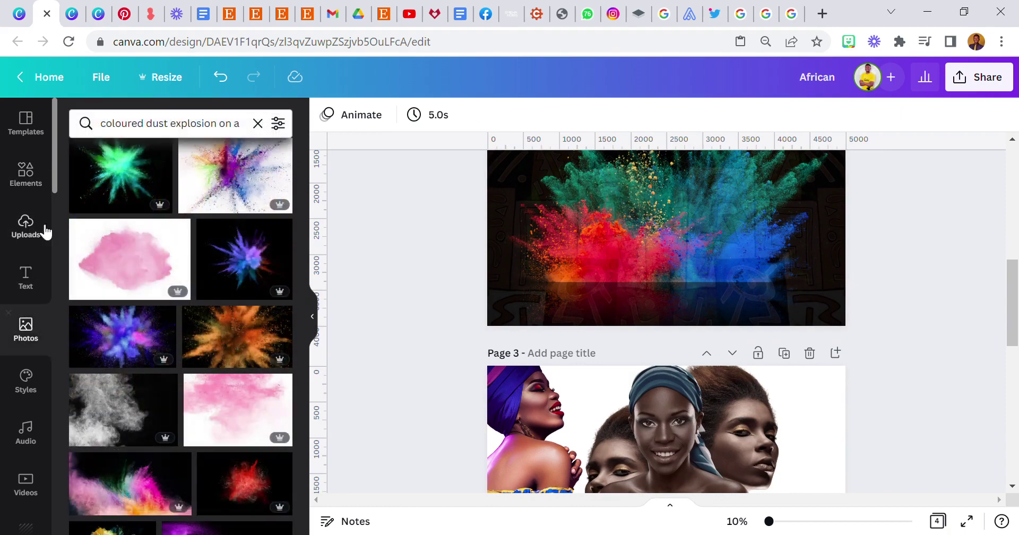
click(141, 129)
triple_click(141, 129)
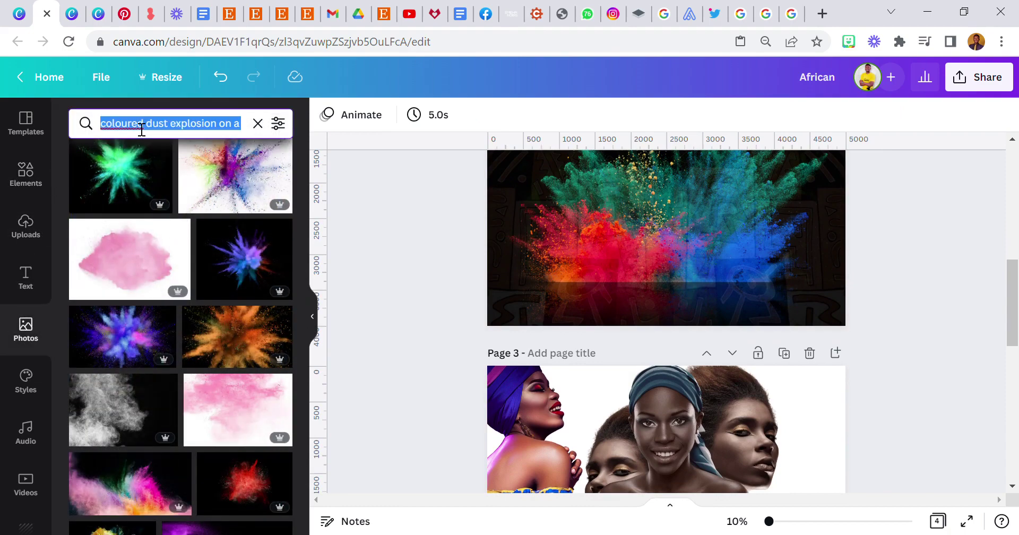
text(african )
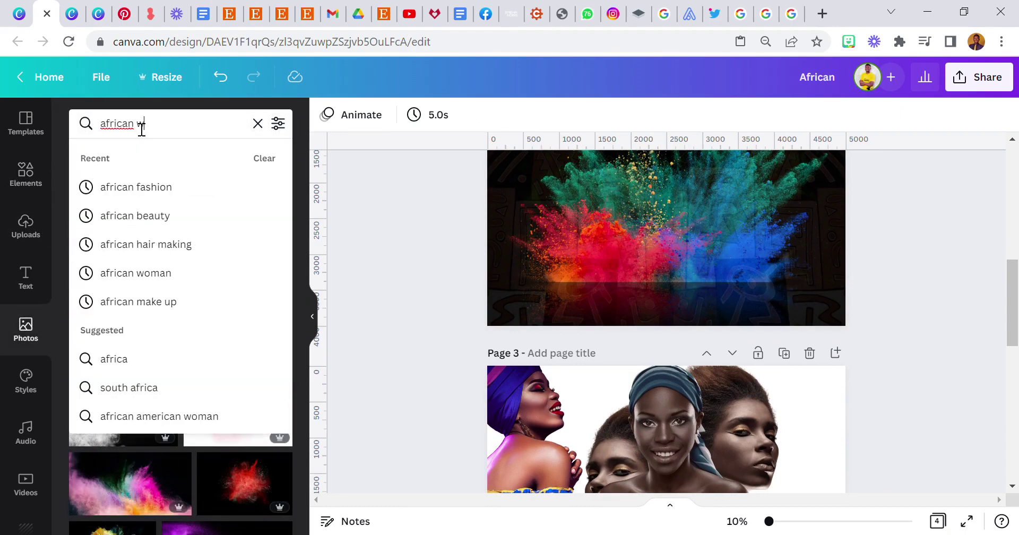
text(woman)
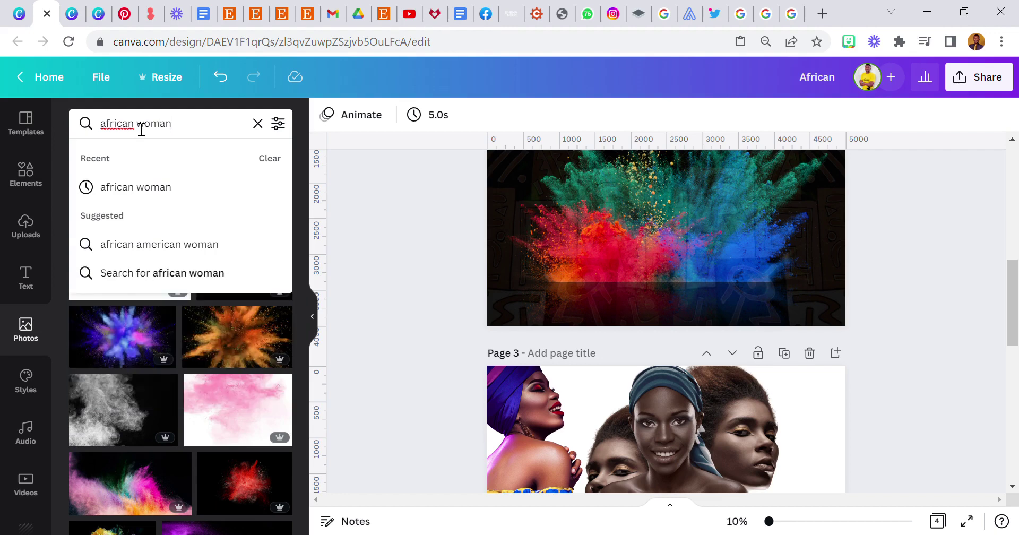
key(BackSpace)
key(BackSpace)
key(BackSpace)
key(BackSpace)
key(BackSpace)
text(model)
key(Return)
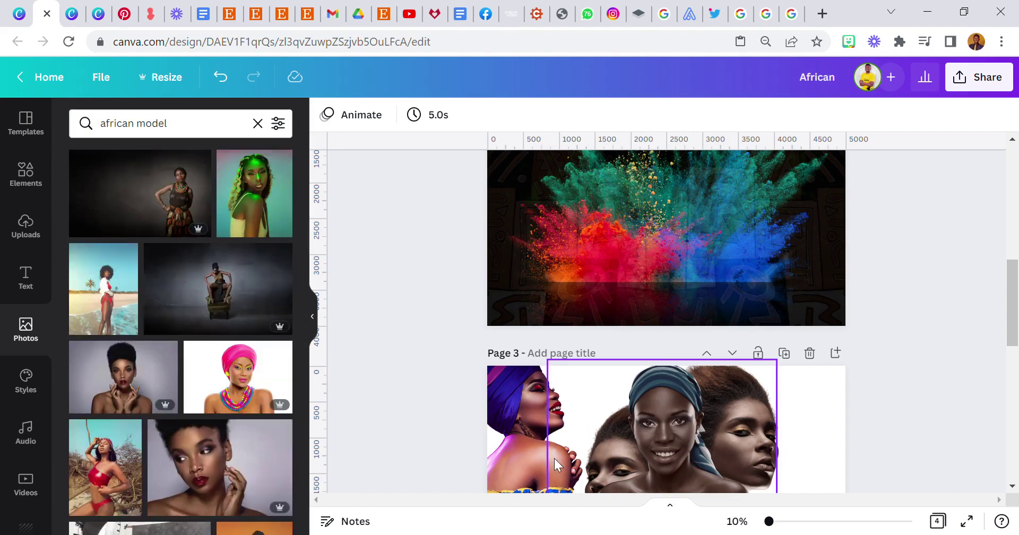
scroll(162, 334, down, 5)
scroll(162, 324, down, 6)
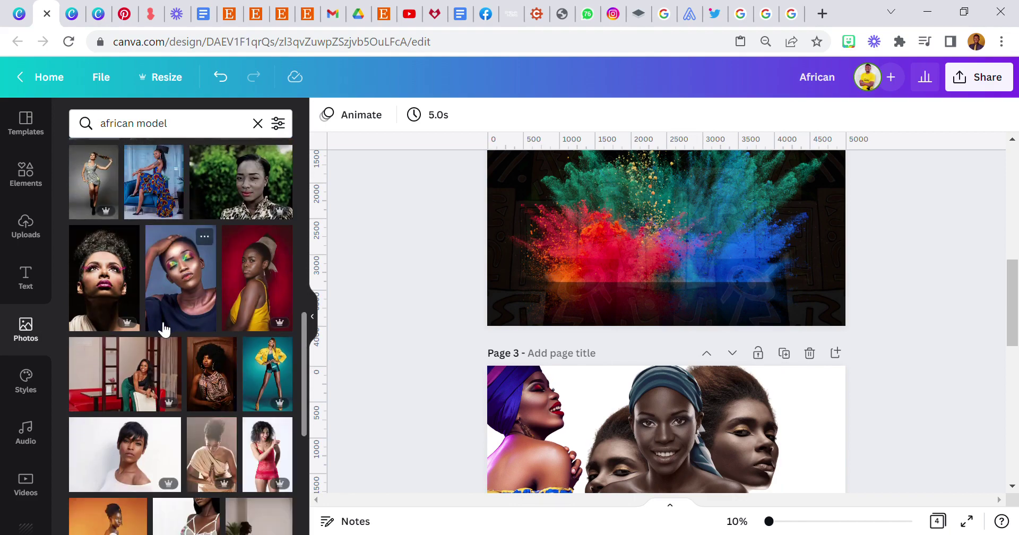
scroll(163, 329, down, 6)
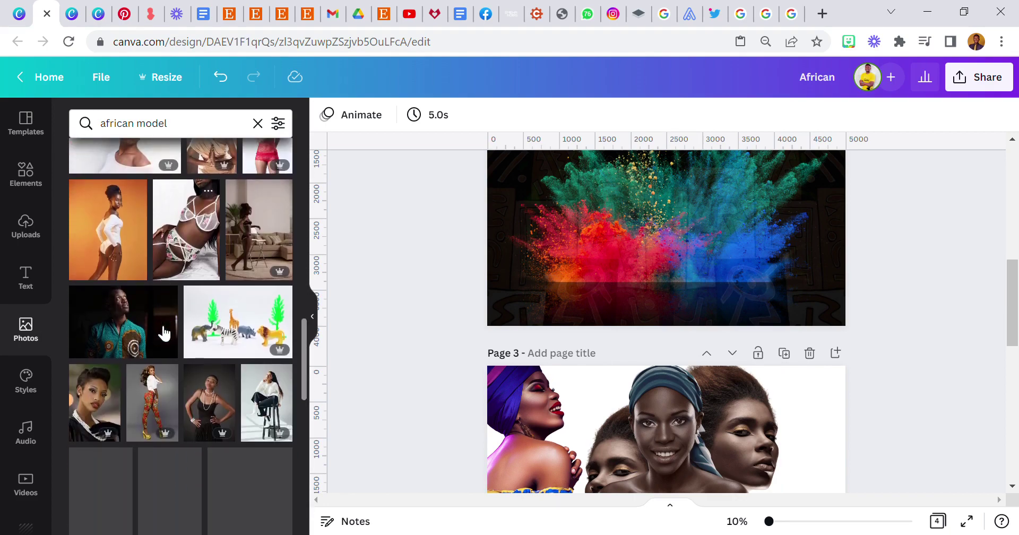
Step: Move the photo of the woman with the purple headwrap from page 3 to the left edge of page 2
click(517, 415)
drag(517, 412, 558, 294)
drag(561, 359, 529, 344)
Step: Move the photo of the woman with the blue headscarf from page 3 to the right edge of page 2
scroll(679, 351, down, 5)
click(680, 355)
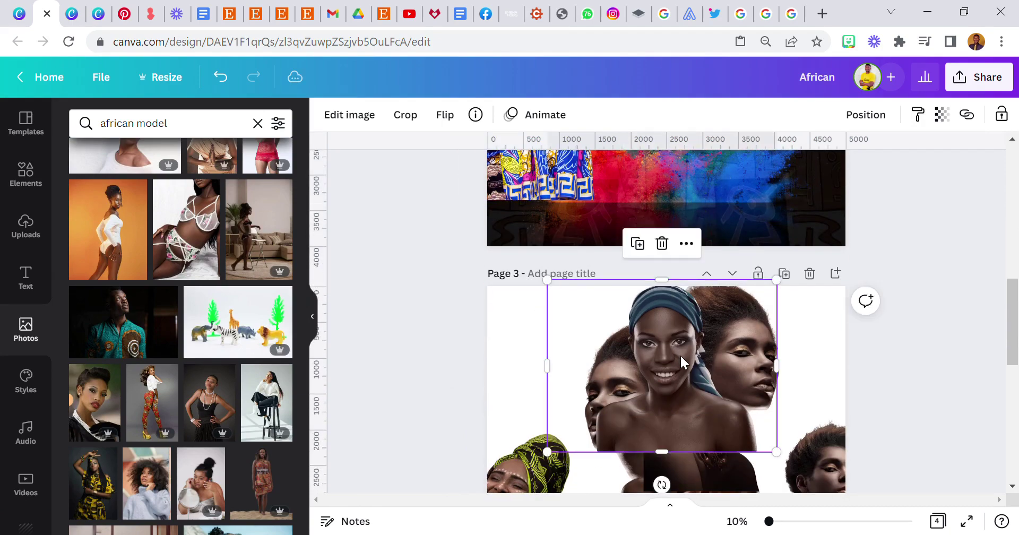
scroll(678, 357, down, 3)
scroll(671, 358, up, 6)
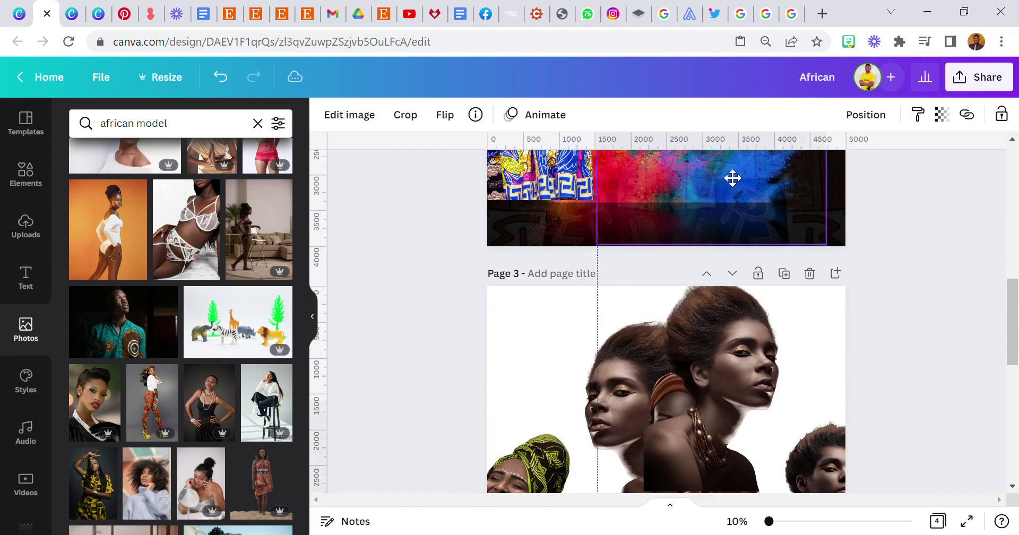
drag(750, 223, 831, 291)
scroll(763, 200, up, 2)
Step: Move the two side-facing model photos from page 3 to the middle of page 2, shifting the brown-headscarf photo aside on page 3
scroll(610, 407, down, 3)
drag(614, 444, 508, 437)
drag(707, 421, 716, 234)
drag(632, 197, 628, 355)
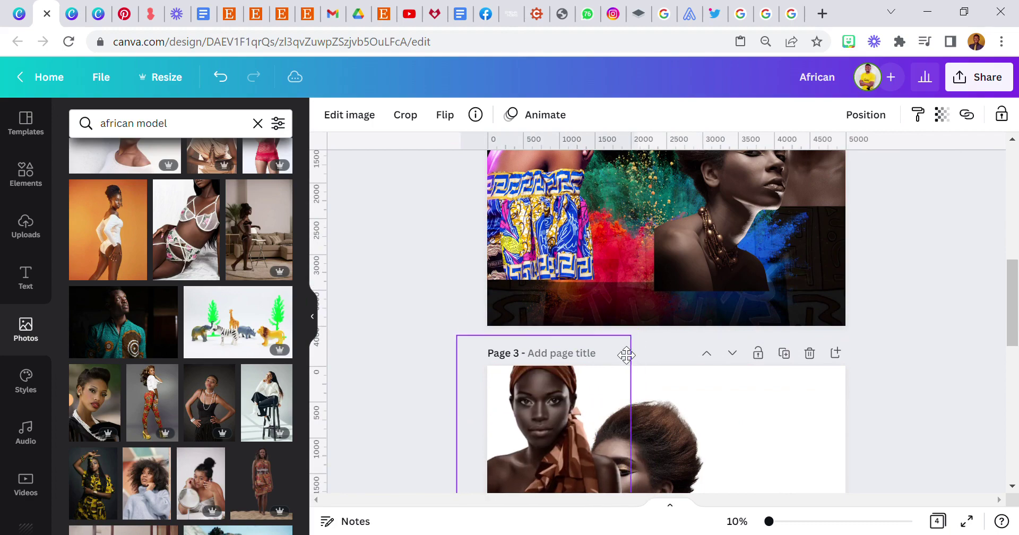
drag(683, 443, 666, 242)
scroll(667, 250, up, 3)
drag(672, 375, 749, 282)
Step: Adjust the positions of the model photos so all four faces stand side by side across the upper part of page 2
click(512, 285)
drag(512, 285, 524, 291)
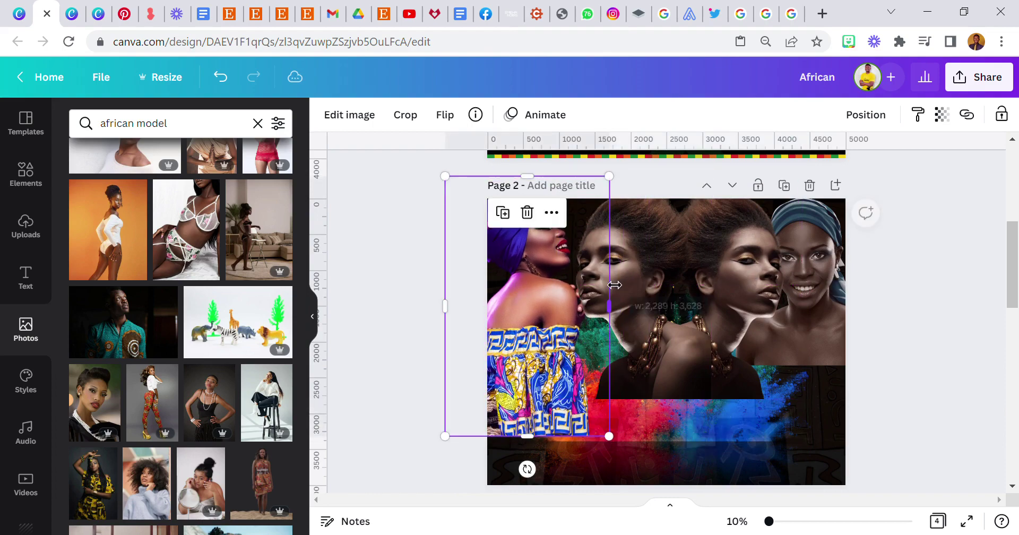
click(627, 269)
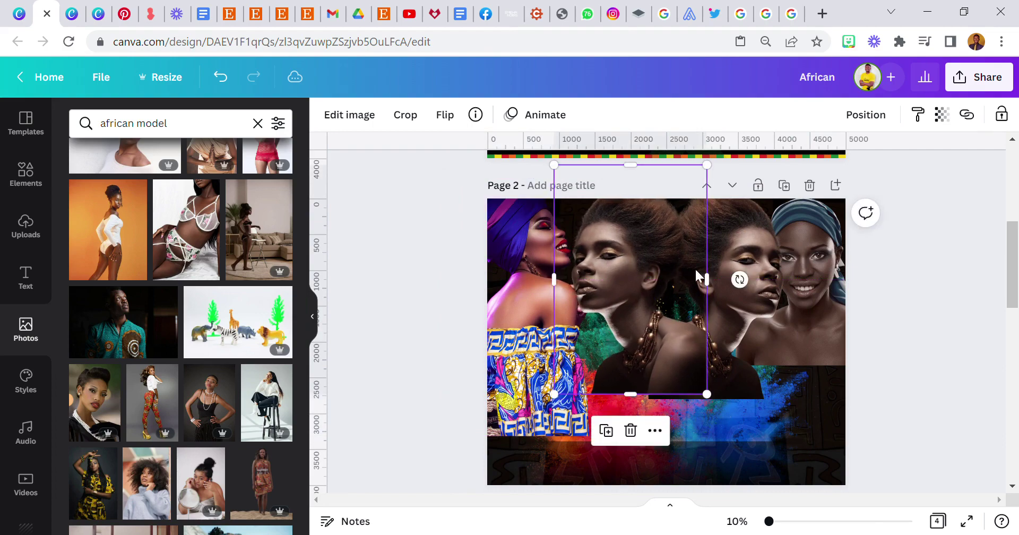
drag(743, 296, 730, 311)
click(829, 312)
drag(827, 312, 813, 311)
click(432, 317)
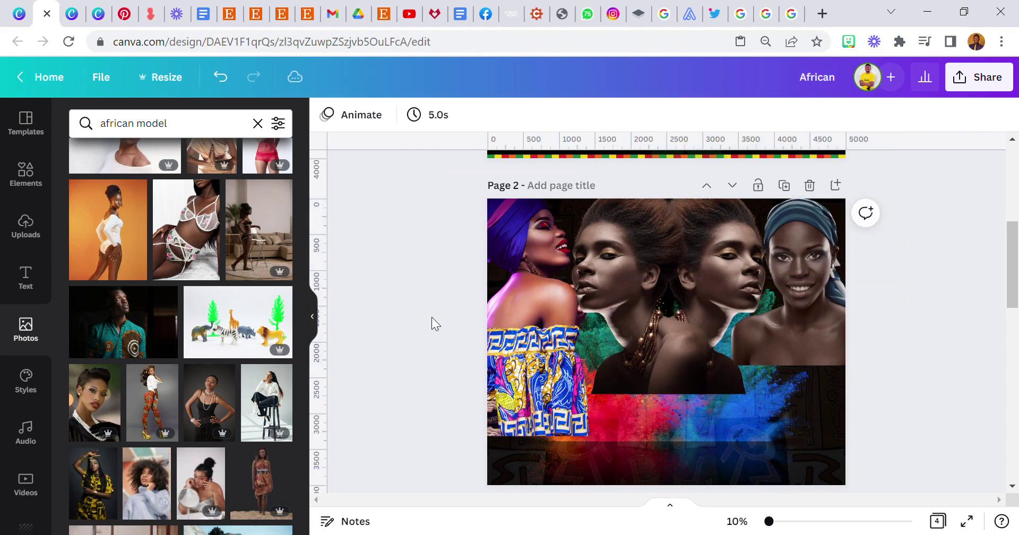
Step: Crop the bottom of the purple-headwrap photo level with the lower edge of the neighbouring model photo
click(552, 346)
drag(522, 448, 522, 407)
Step: Try to extend the bottom edge of the blue-headscarf photo on page 2, and undo the change
click(796, 363)
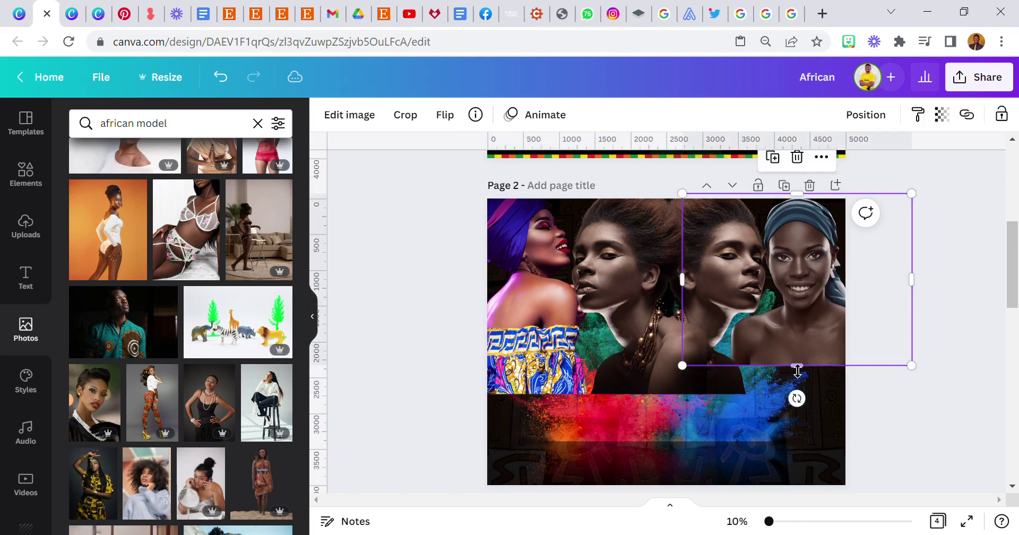
drag(798, 372, 797, 380)
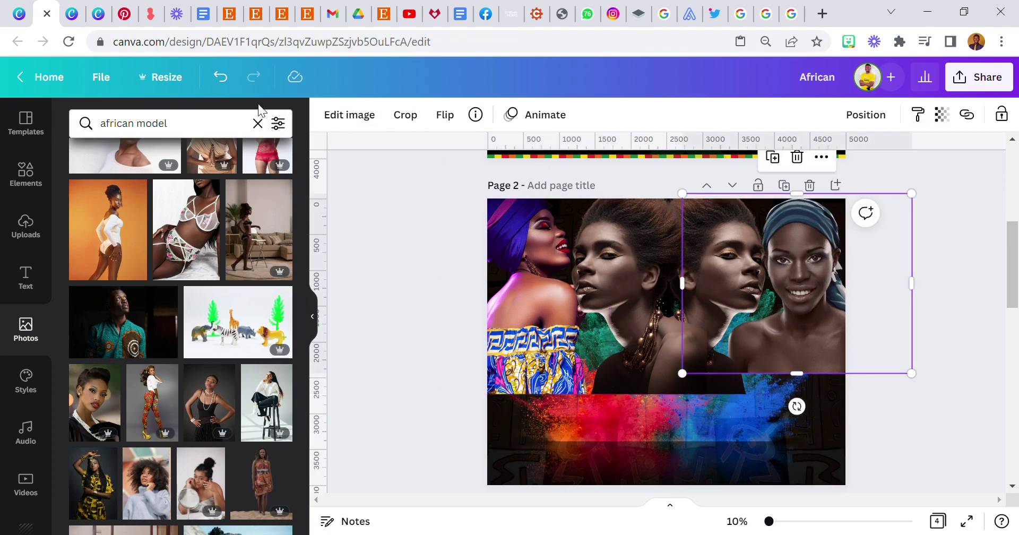
click(221, 77)
click(629, 380)
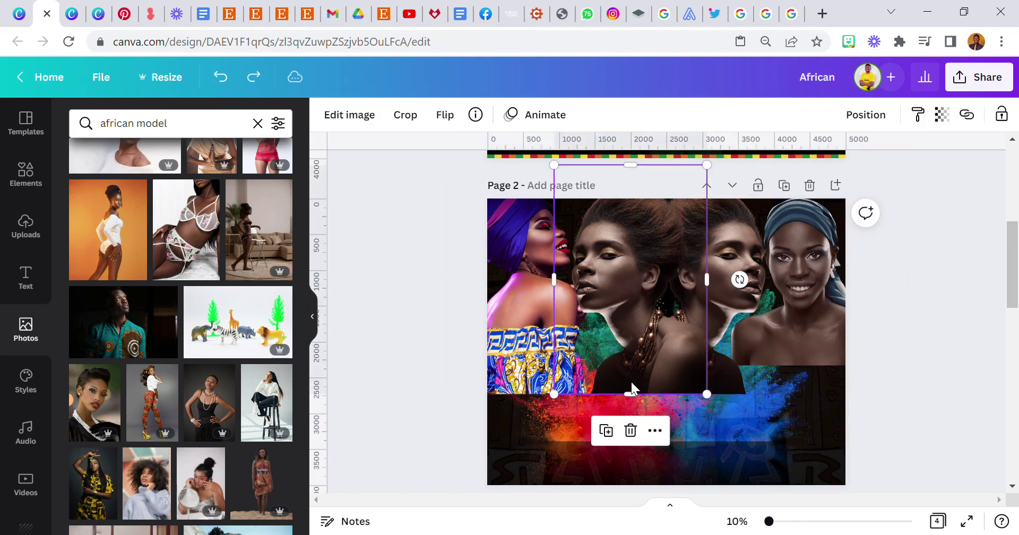
click(445, 362)
Step: Set the transparency of the purple-headwrap photo and the left-facing model photo beside it on page 2 to 15
click(534, 371)
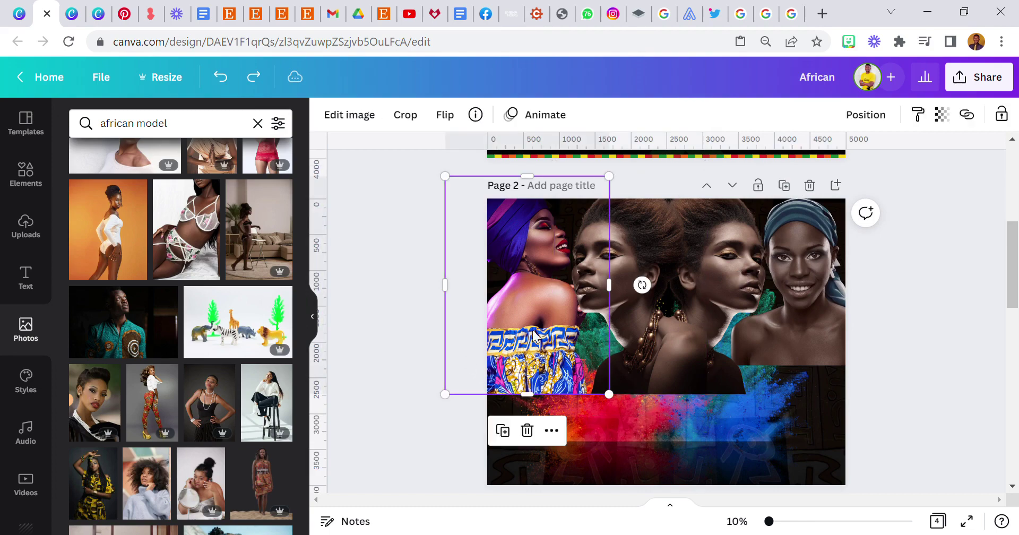
click(943, 114)
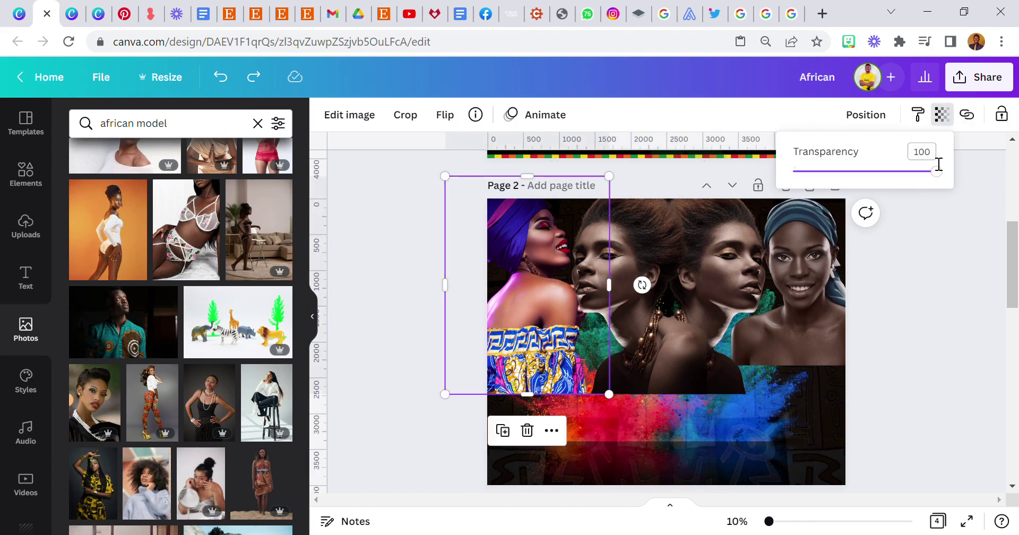
click(924, 154)
key(Return)
click(656, 258)
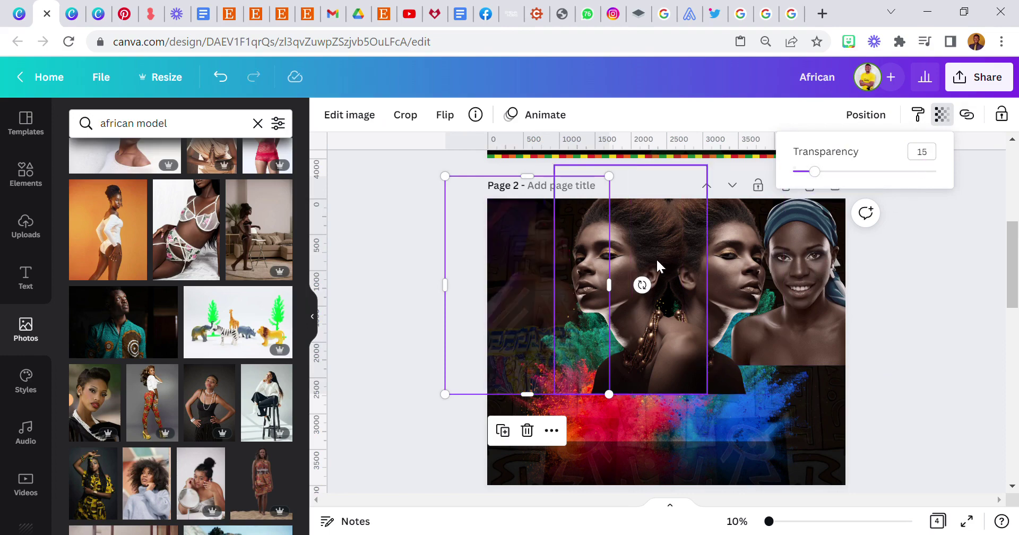
click(942, 118)
double_click(929, 150)
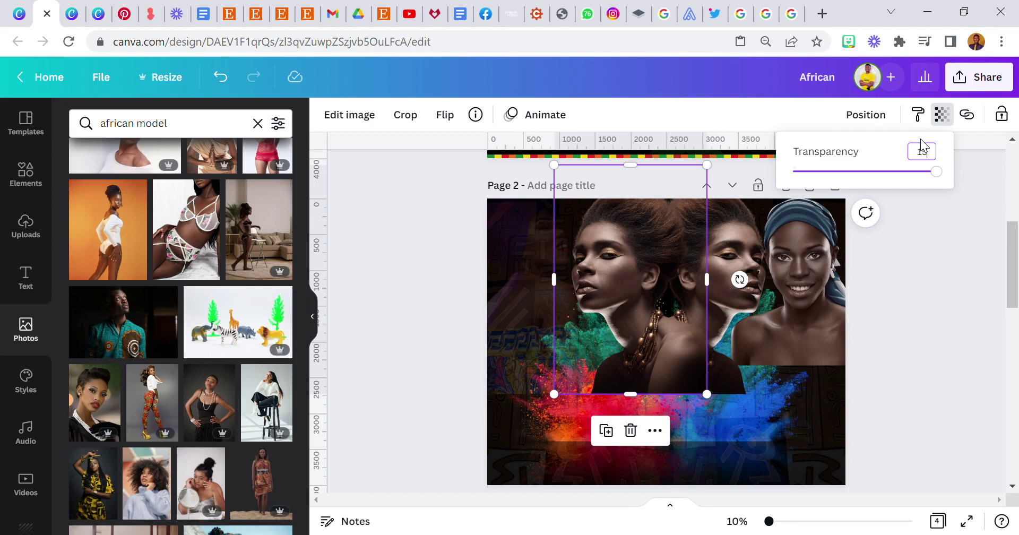
Step: Set the transparency of the right-facing model photo and the blue-headscarf photo on page 2 to 15
drag(681, 209, 757, 209)
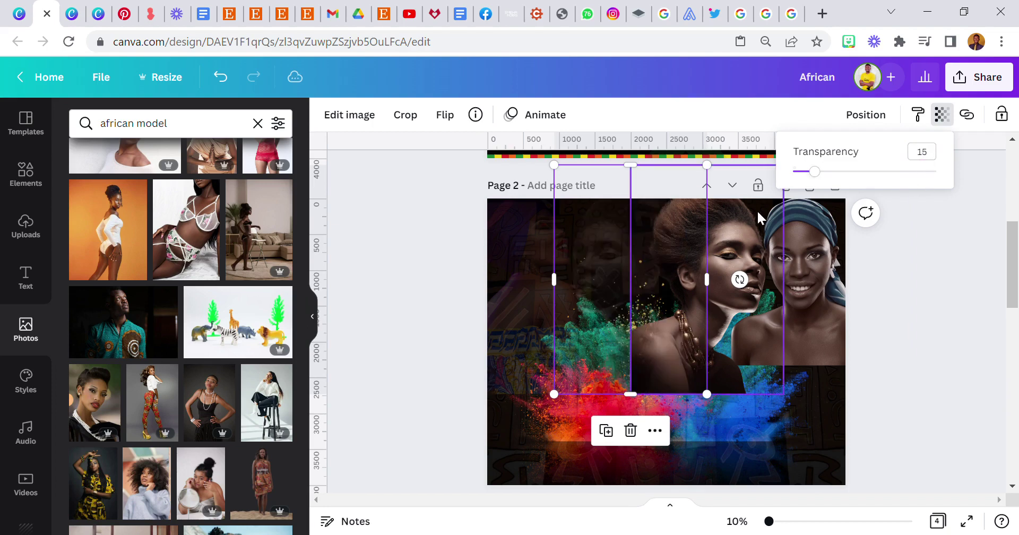
click(941, 118)
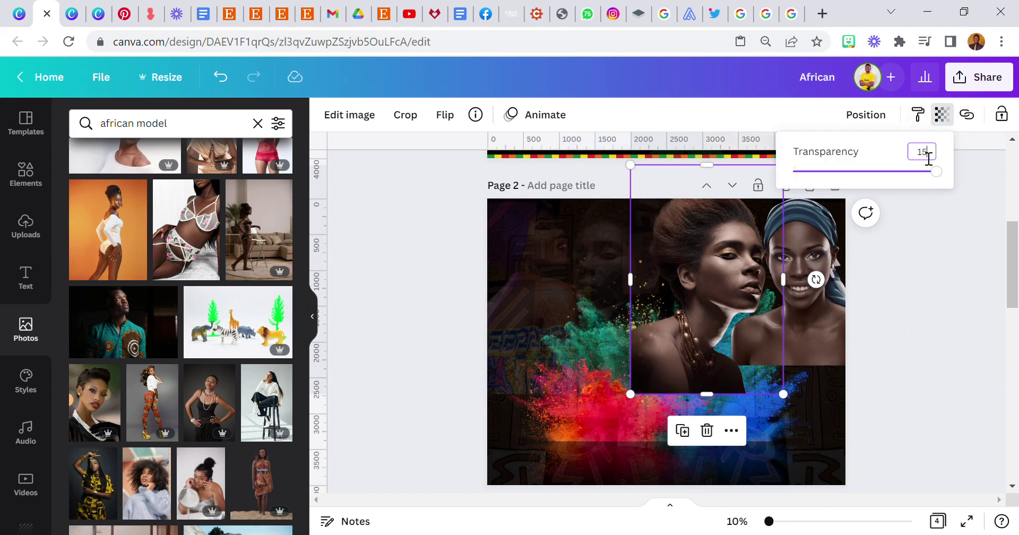
text(15)
key(Return)
click(839, 246)
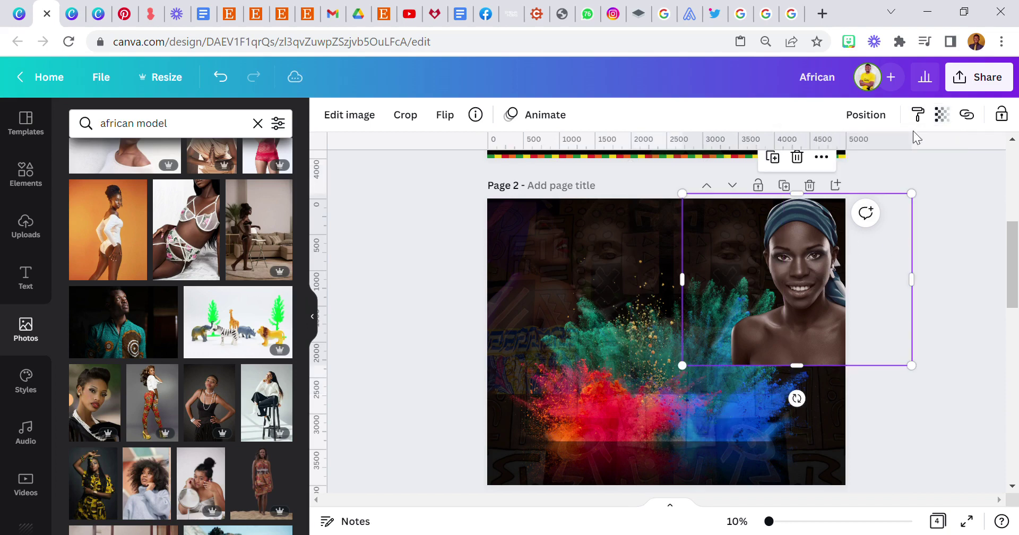
click(949, 117)
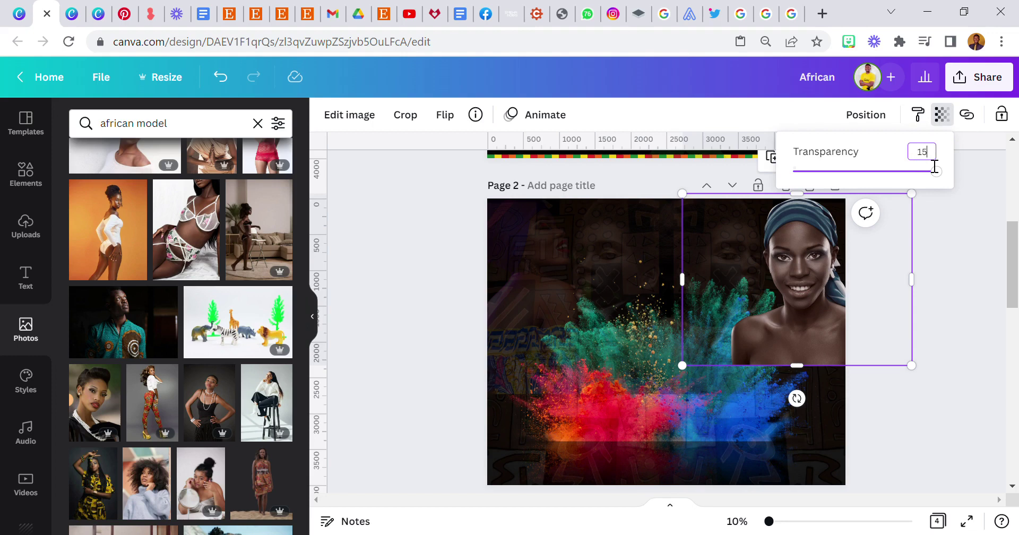
key(Return)
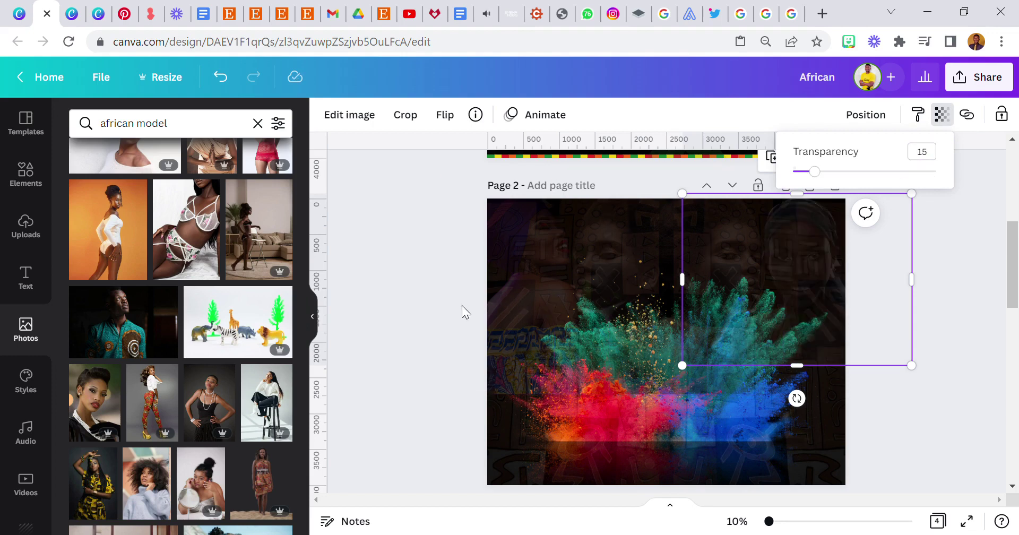
click(423, 310)
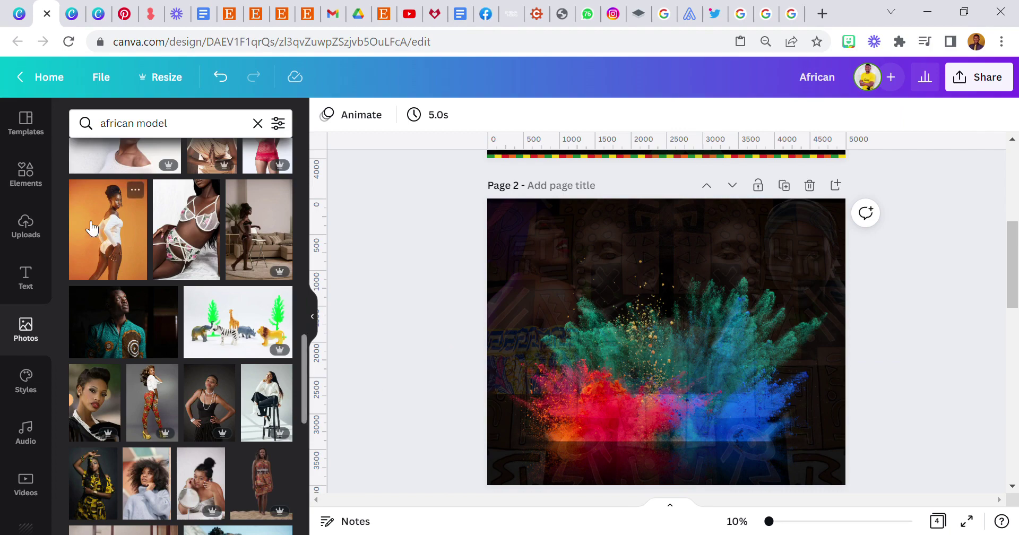
Step: Move the Africa map filled with national flags from page 4 onto page 3
scroll(555, 307, down, 3)
scroll(555, 306, up, 6)
scroll(555, 308, down, 15)
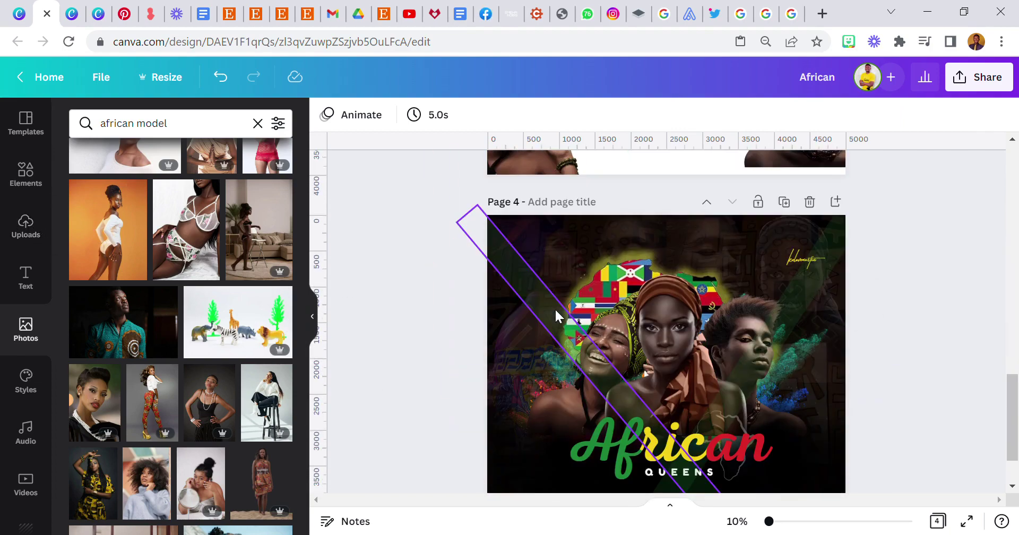
drag(637, 233, 652, 304)
scroll(652, 305, up, 3)
drag(685, 394, 697, 215)
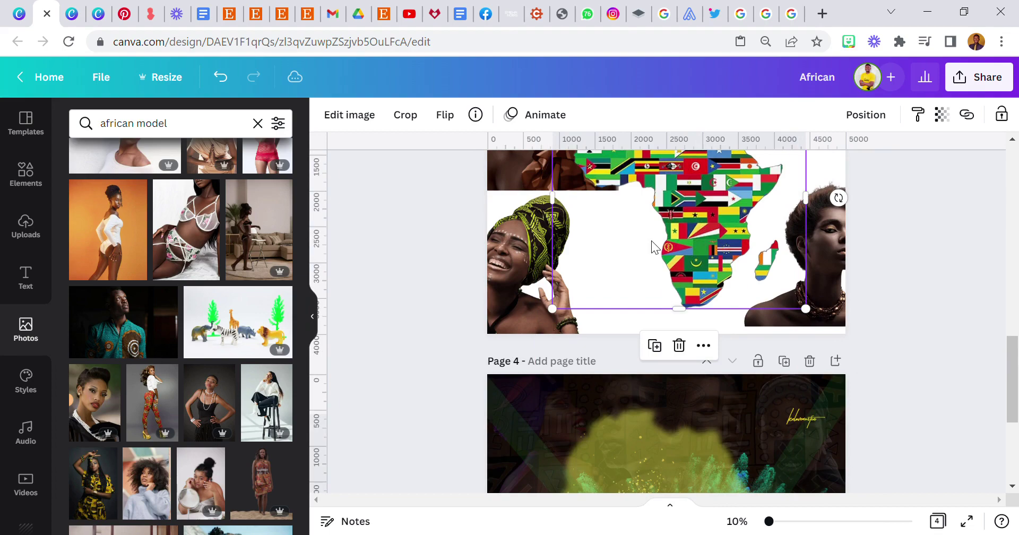
scroll(669, 270, up, 3)
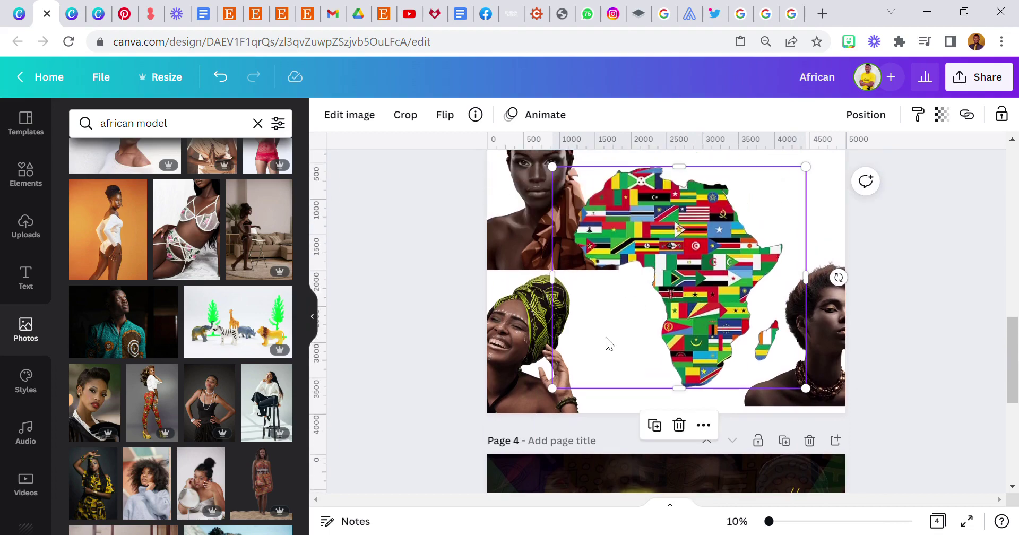
Step: Open all image adjustments for the blurred yellow Africa silhouette on page 4 and reset them
scroll(685, 295, down, 5)
click(684, 292)
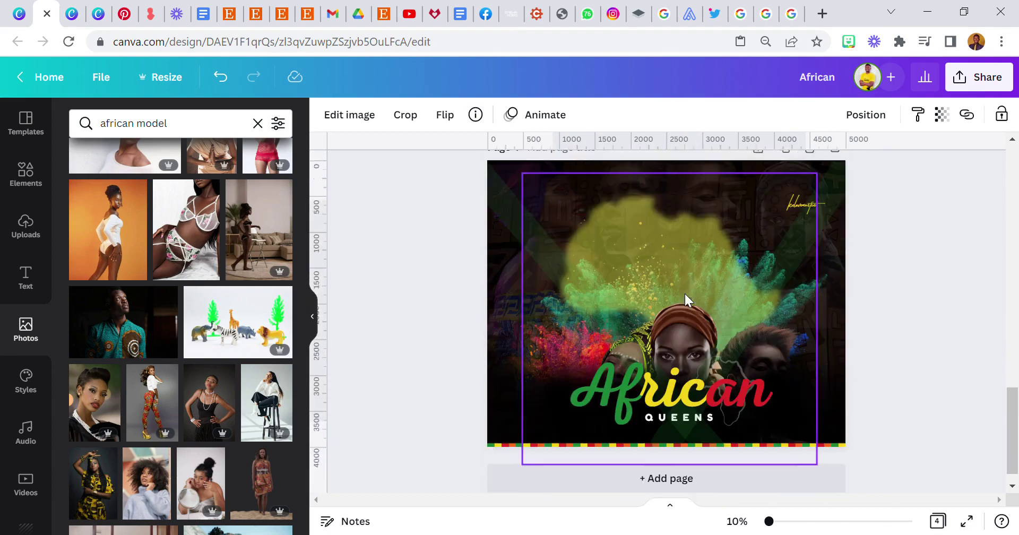
click(346, 118)
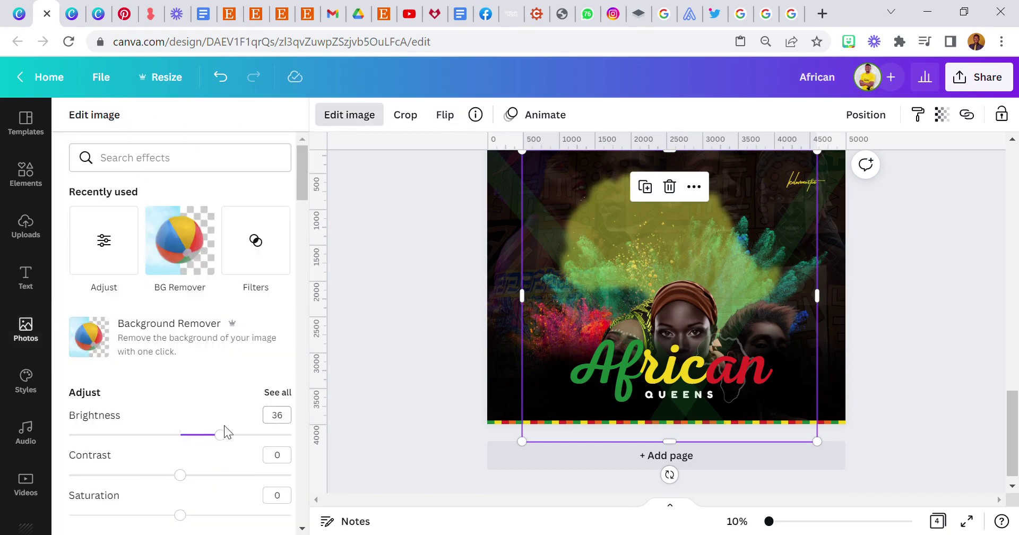
scroll(229, 306, down, 3)
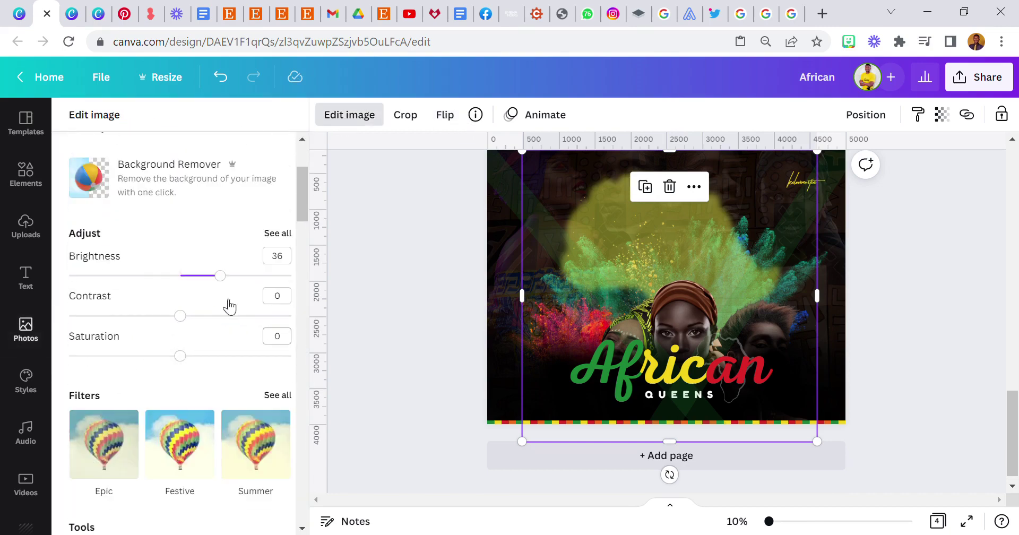
click(276, 233)
scroll(239, 297, down, 5)
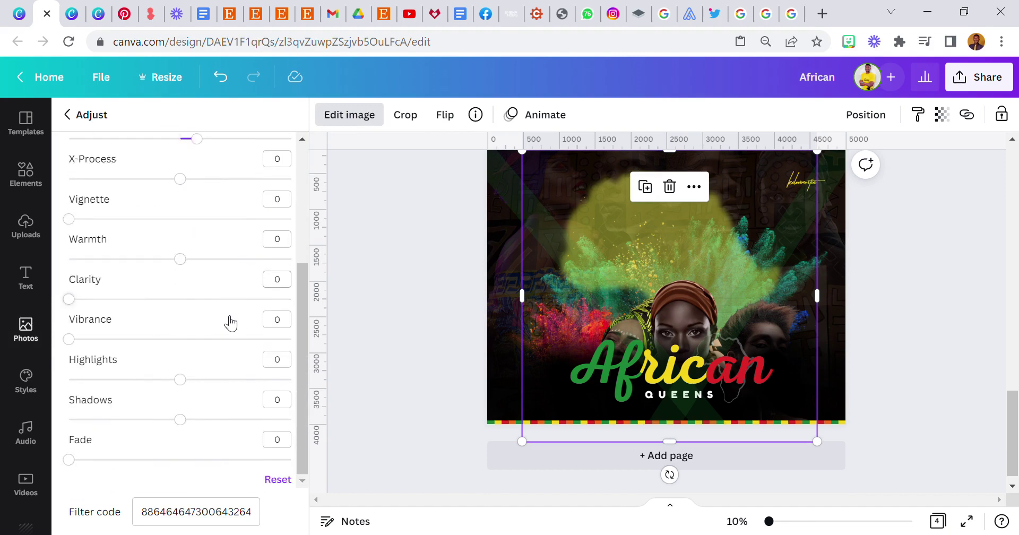
click(278, 481)
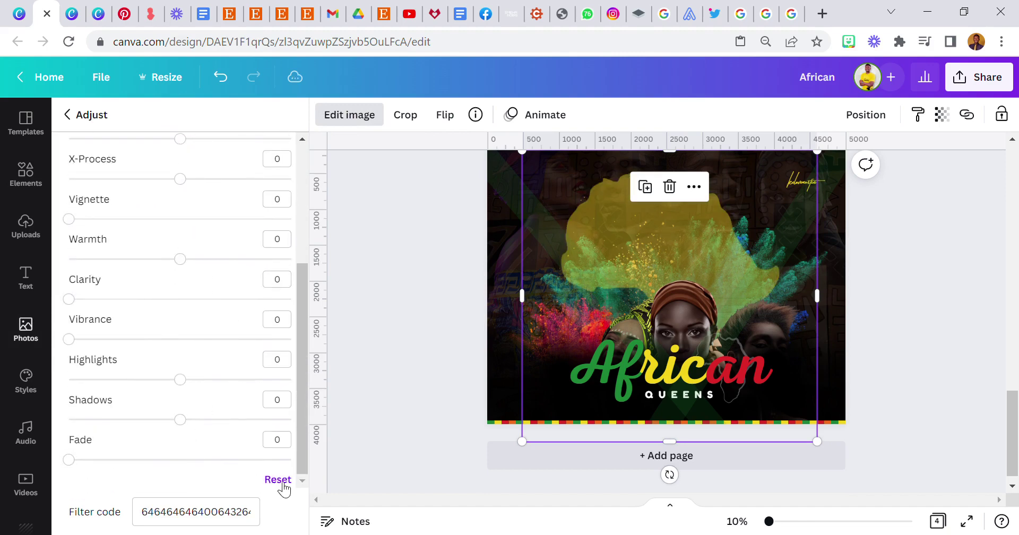
Step: Make the yellow Africa silhouette on page 4 opaque, and move the flag-filled map from page 3 onto page 2 over the dust explosion
click(942, 115)
scroll(473, 302, up, 5)
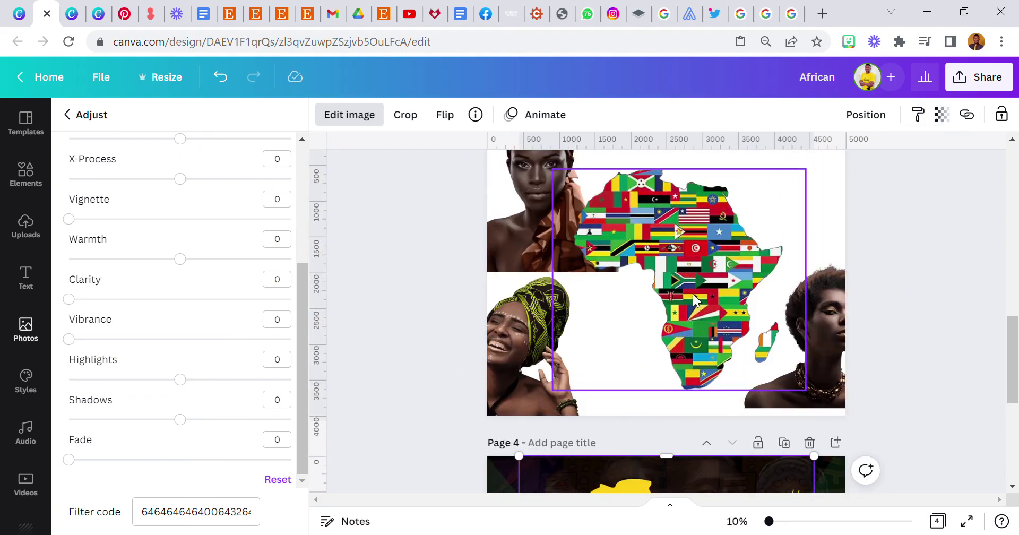
click(692, 294)
scroll(690, 295, up, 3)
drag(691, 377, 702, 257)
scroll(703, 257, up, 2)
drag(709, 319, 707, 339)
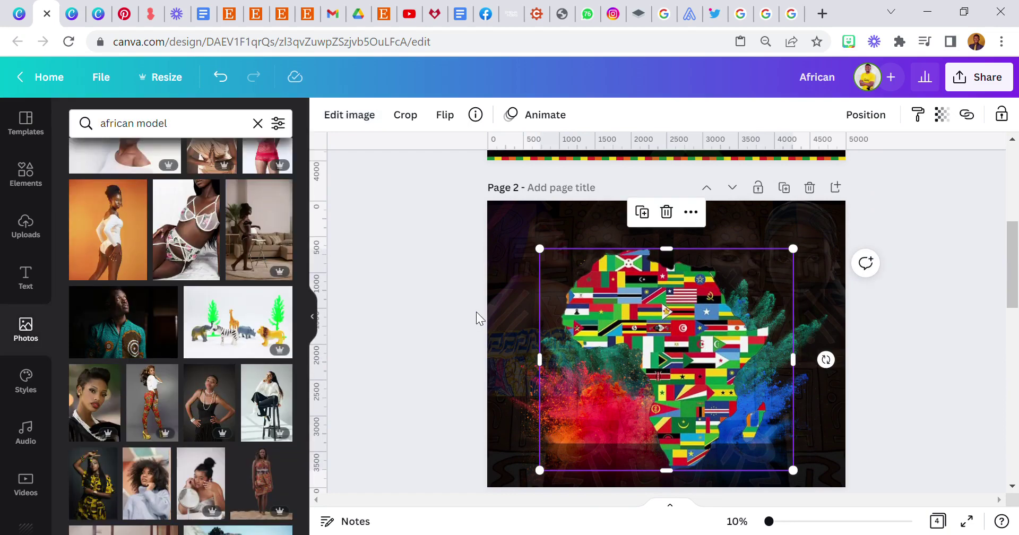
Step: Move the three cut-out model photos from page 3 onto page 2, over the flag-filled Africa map
click(469, 322)
click(676, 349)
scroll(643, 326, down, 3)
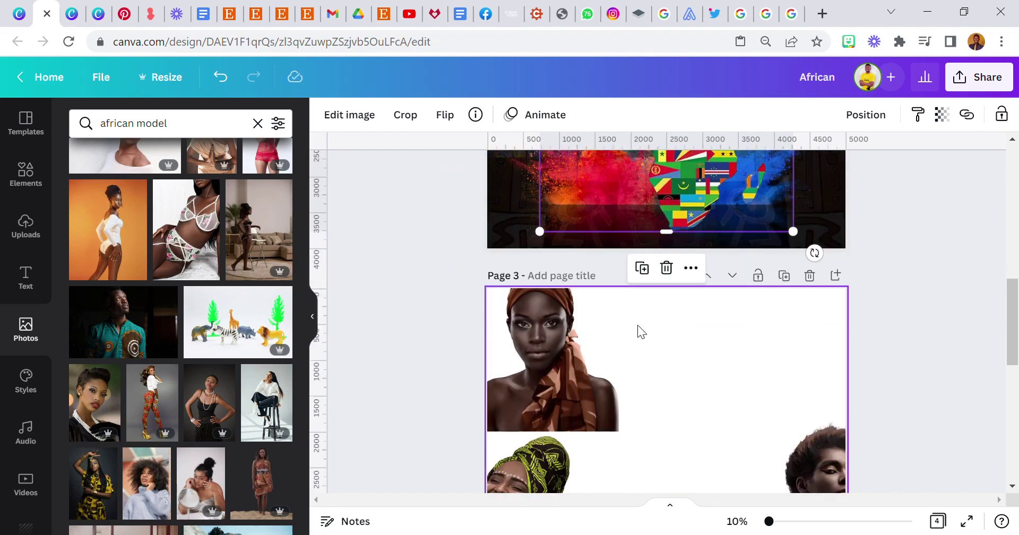
scroll(628, 367, up, 1)
scroll(594, 427, up, 5)
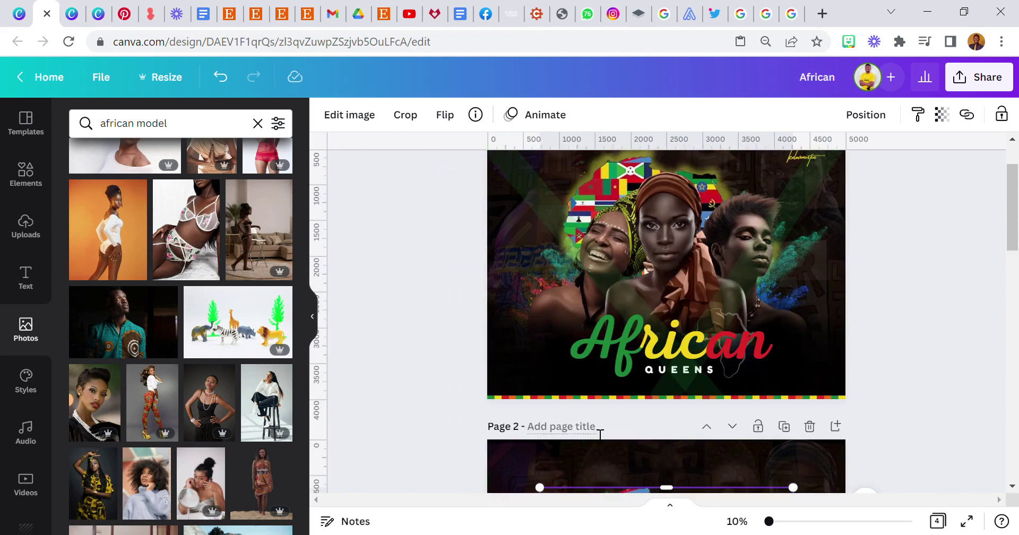
scroll(677, 286, down, 2)
scroll(674, 325, down, 6)
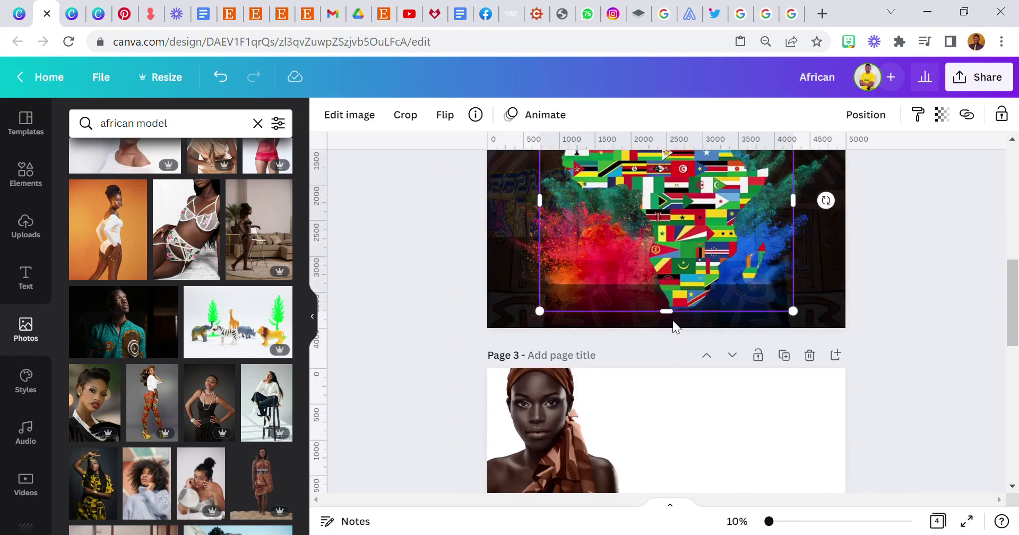
drag(552, 435, 643, 316)
scroll(643, 316, up, 4)
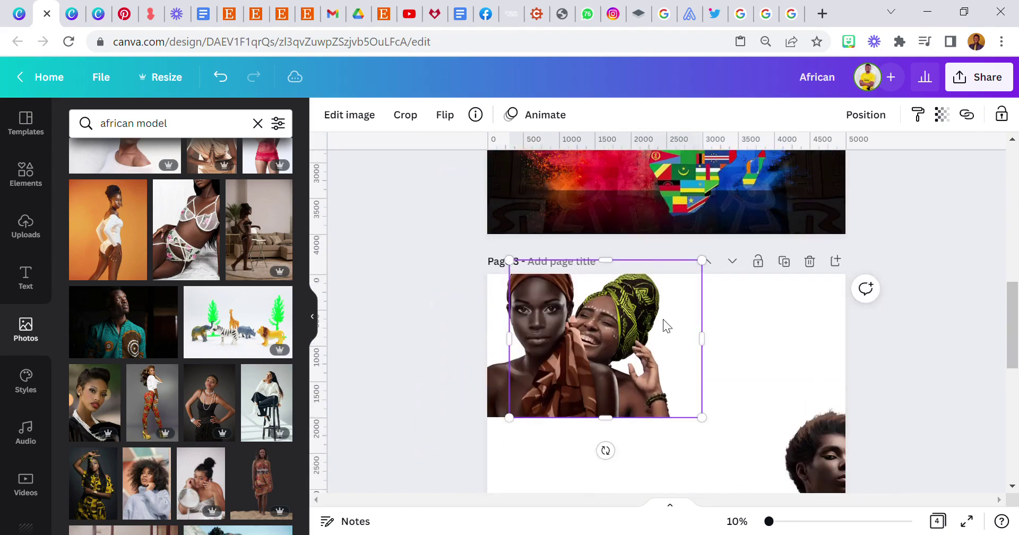
drag(655, 374, 655, 159)
drag(553, 399, 764, 177)
drag(848, 425, 801, 100)
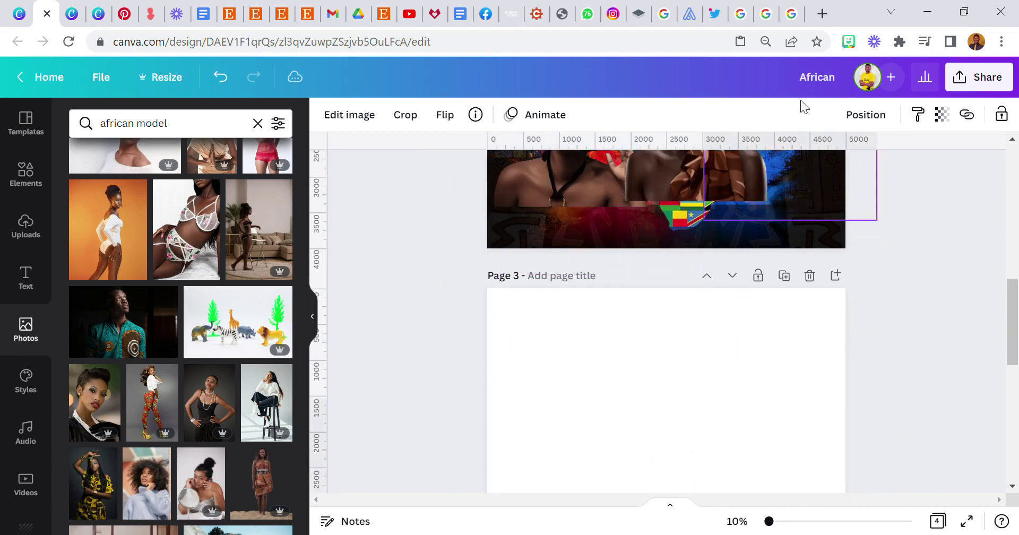
Step: Arrange the three model photos side by side on page 2, with the brown-headscarf model in the centre and their bases aligned
scroll(776, 302, up, 3)
drag(635, 321, 615, 309)
drag(549, 323, 575, 316)
drag(759, 327, 729, 300)
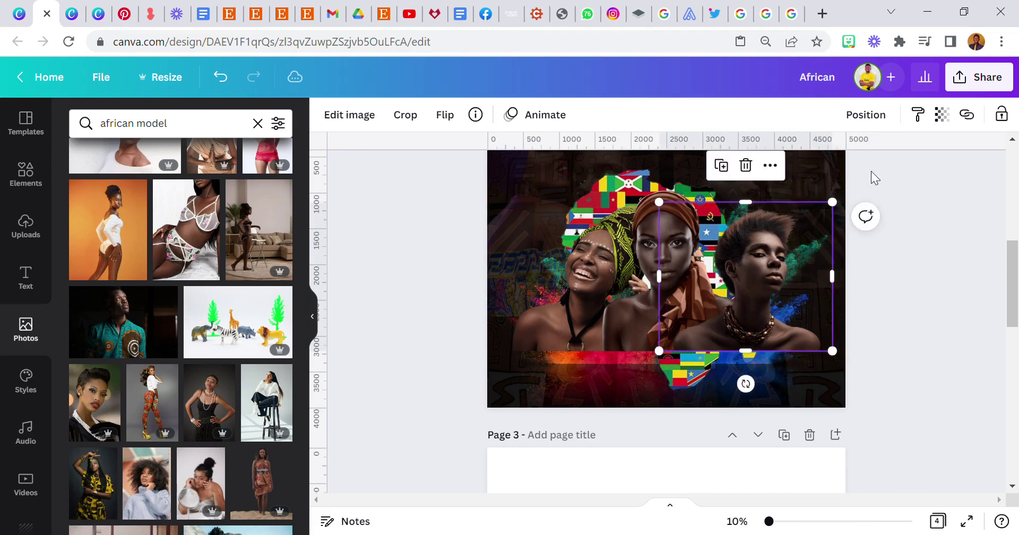
Step: Send the short-haired model photo on page 2 backward behind the brown-headscarf model and move it closer to the centre
click(870, 123)
click(803, 155)
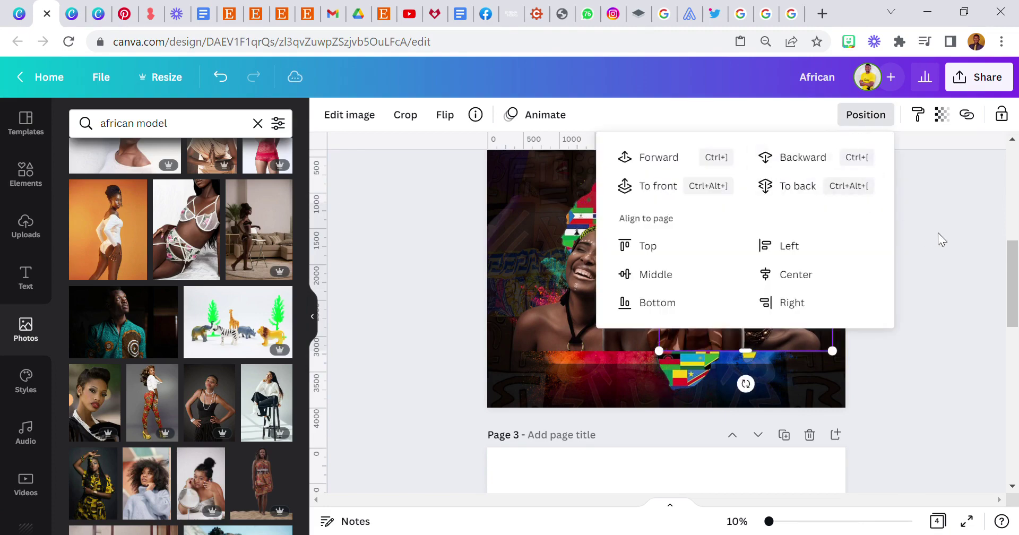
click(943, 232)
click(797, 266)
drag(794, 268, 774, 273)
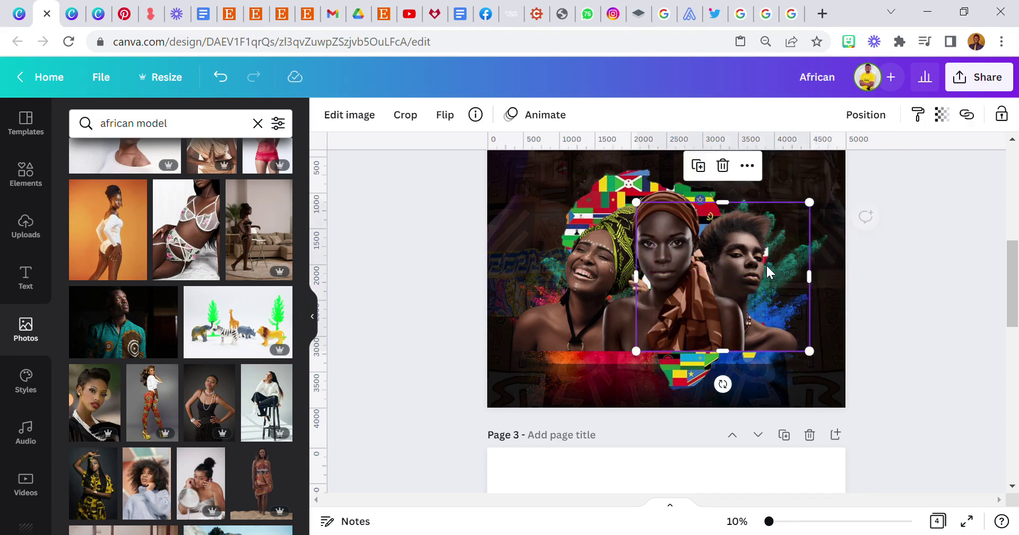
click(903, 282)
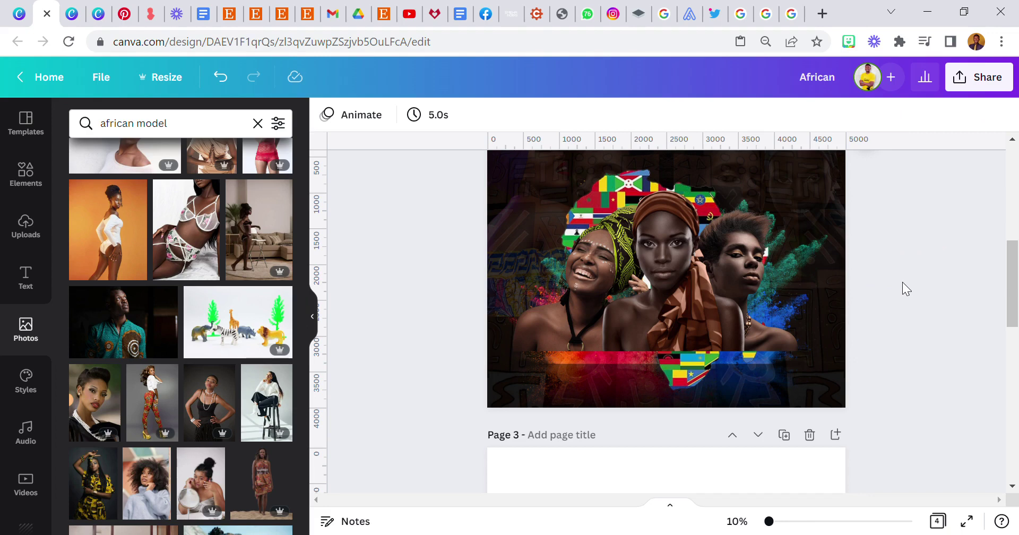
Step: Fine-tune the model photos' spacing on page 2, moving the short-haired model slightly outward from the centre model
drag(782, 302, 805, 314)
drag(689, 303, 697, 315)
drag(567, 314, 580, 323)
click(804, 305)
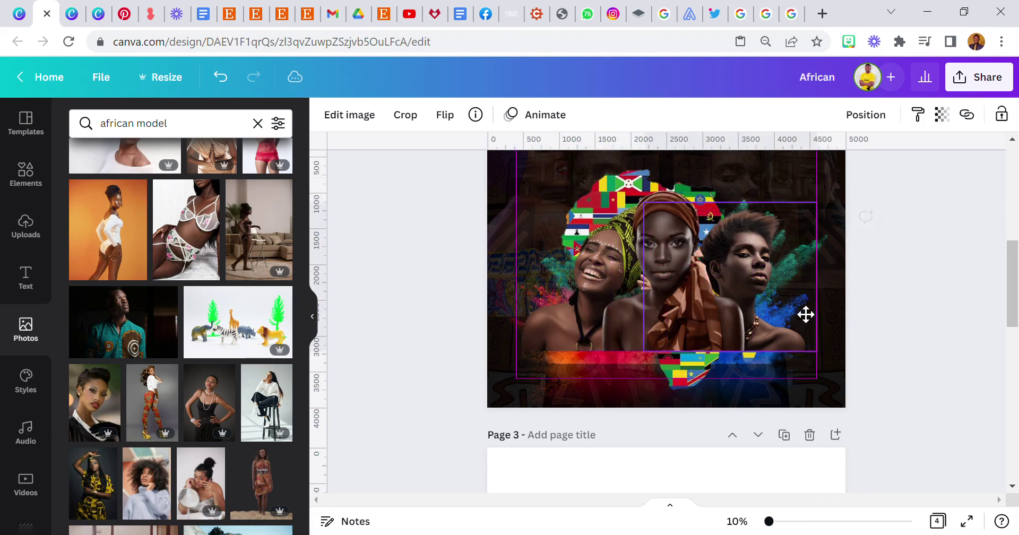
click(387, 338)
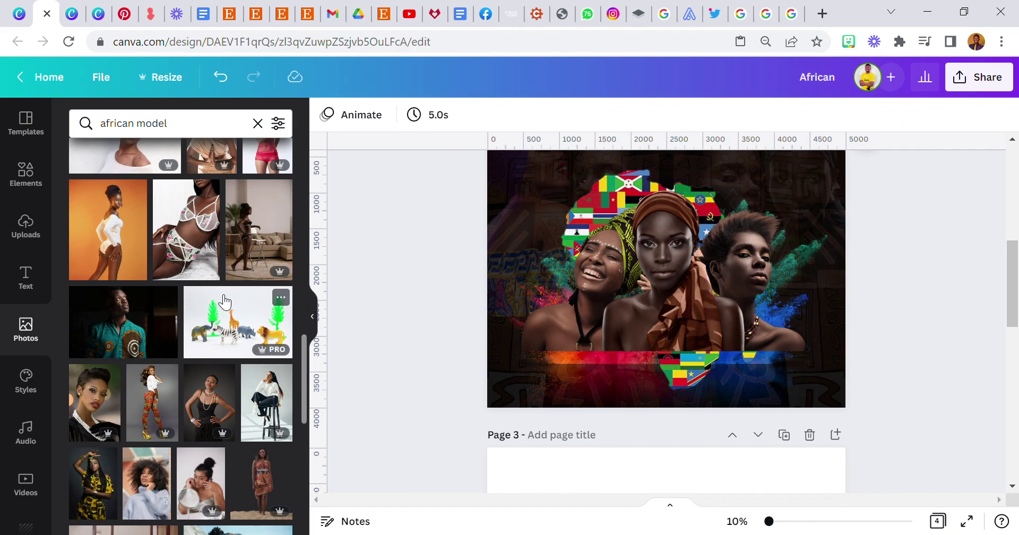
Step: Switch the media library from photos to elements
scroll(135, 276, up, 5)
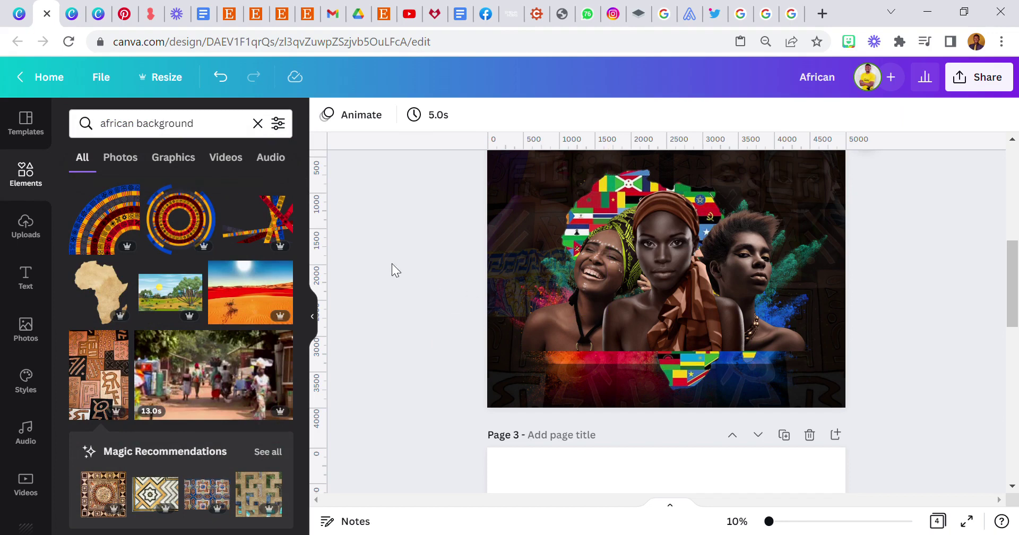
scroll(432, 287, up, 3)
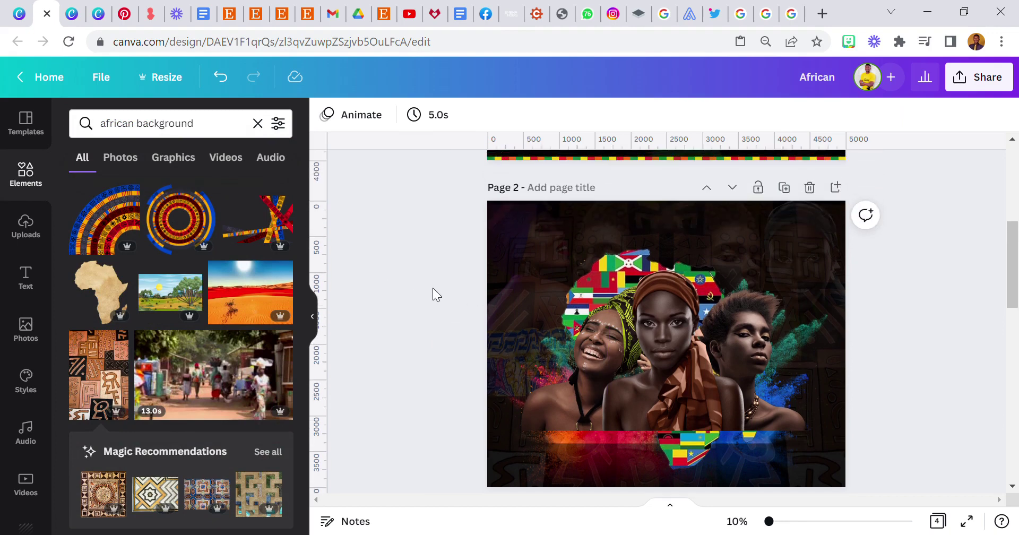
scroll(441, 300, down, 3)
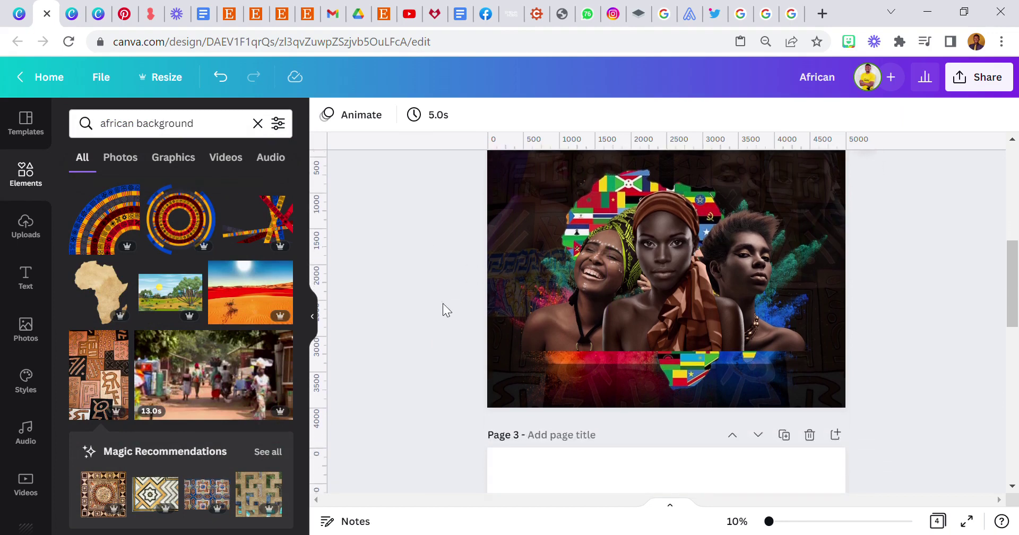
Step: Try to trim the top edge of the flag-filled Africa map on page 2, and undo the change
click(644, 179)
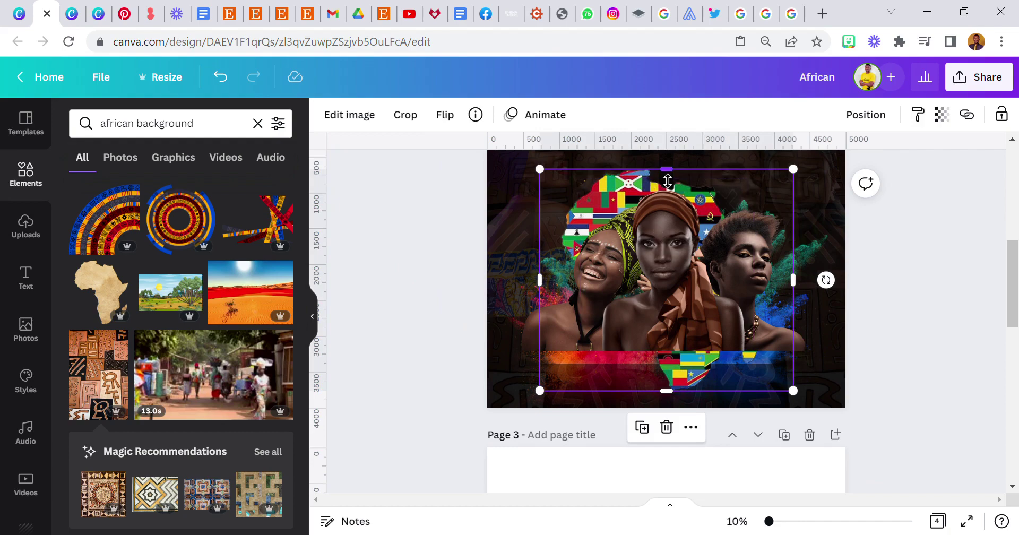
drag(667, 169, 666, 177)
click(222, 78)
click(438, 228)
scroll(447, 251, down, 3)
scroll(447, 251, up, 5)
click(680, 255)
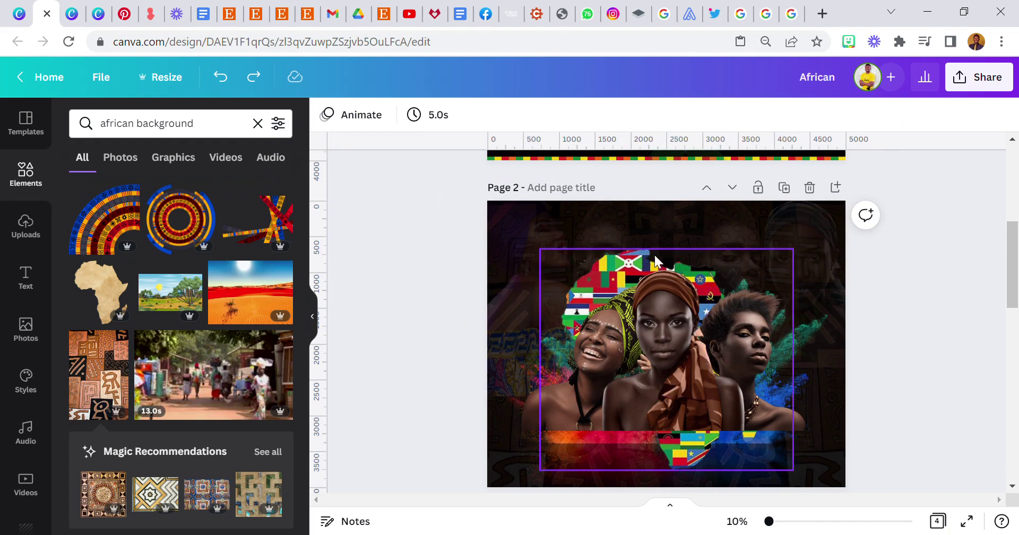
click(467, 270)
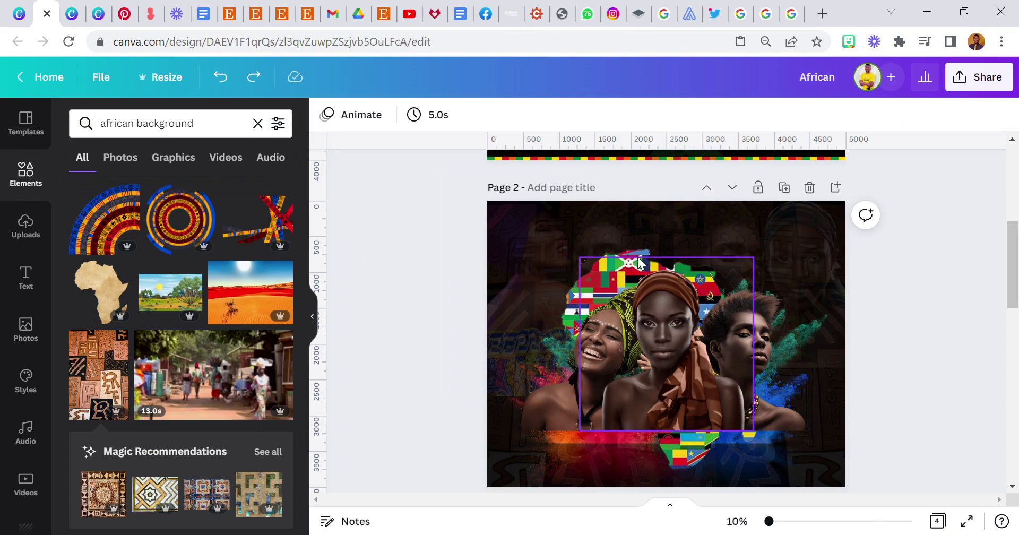
Step: Search the elements library for "africa map"
double_click(215, 129)
key(BackSpace)
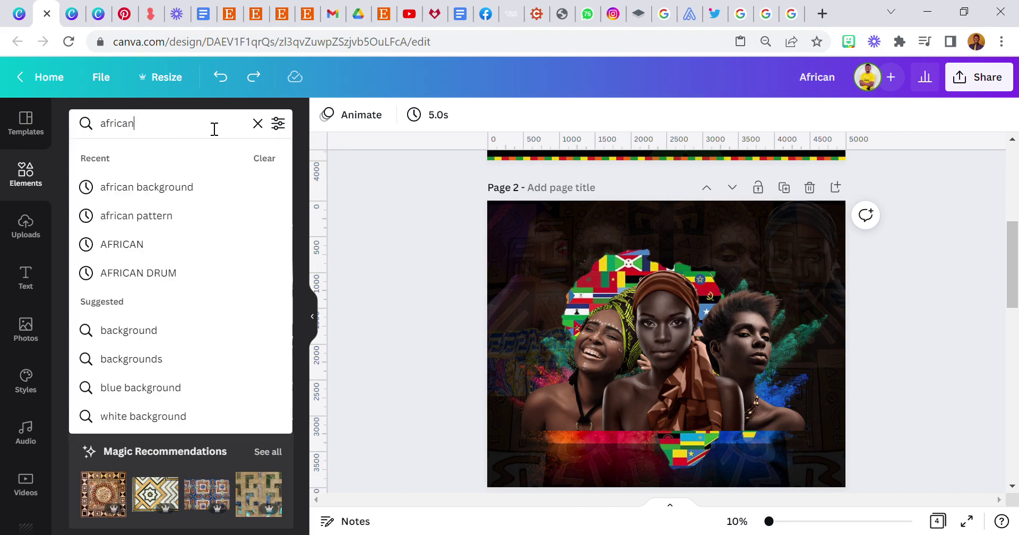
key(Return)
click(223, 126)
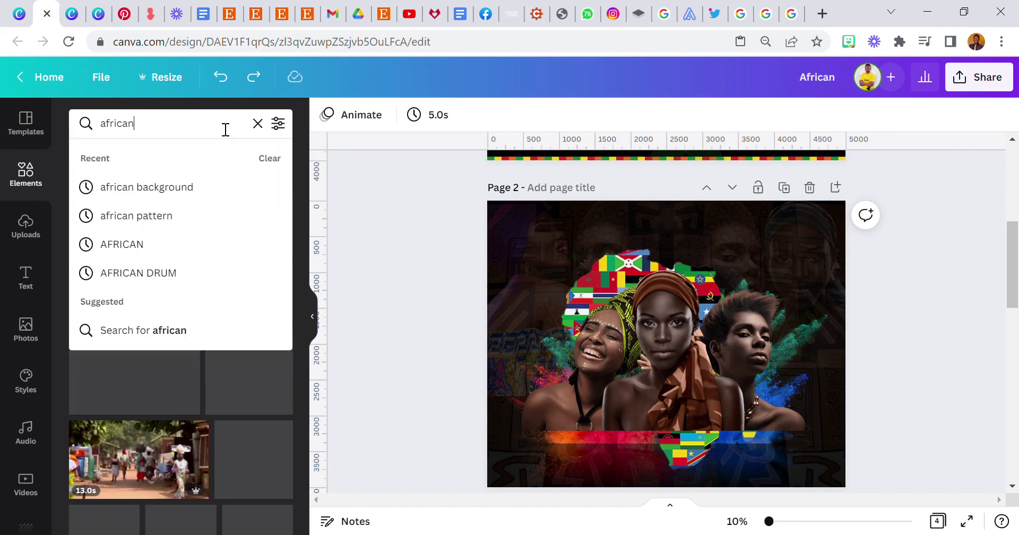
key(BackSpace)
text(map)
key(Return)
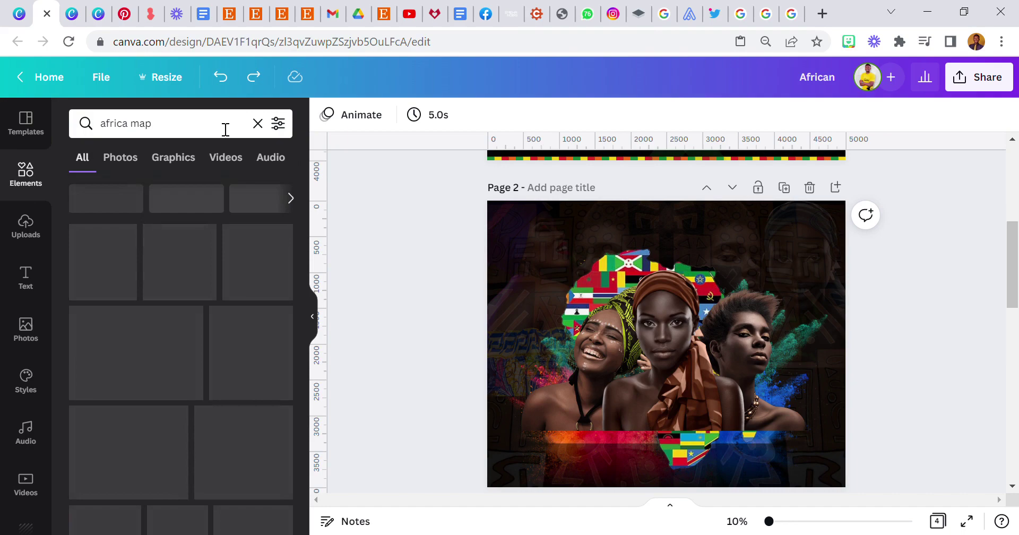
Step: Move the yellow Africa silhouette from page 4 onto the empty page 3 and centre it horizontally
scroll(663, 291, down, 5)
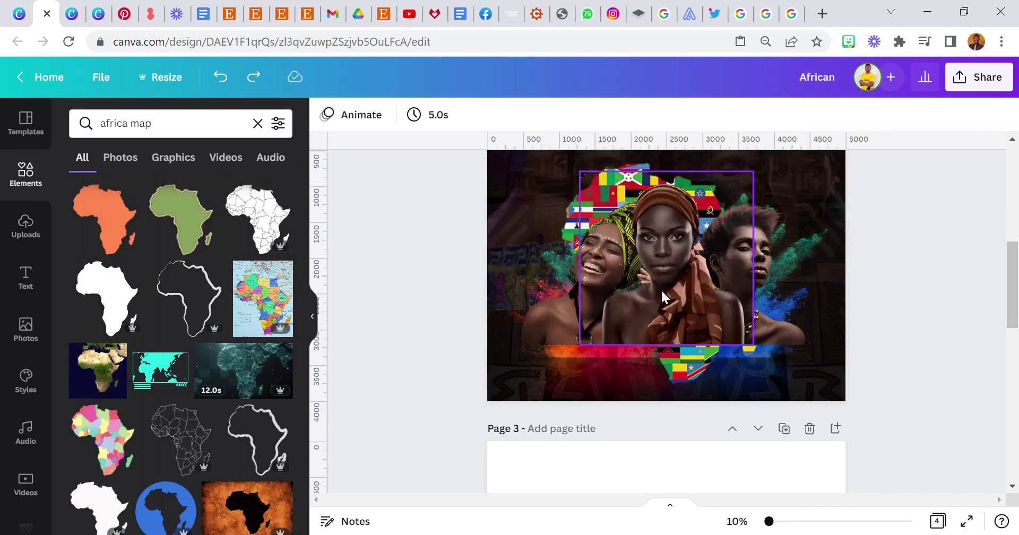
scroll(669, 371, down, 5)
drag(662, 332, 646, 230)
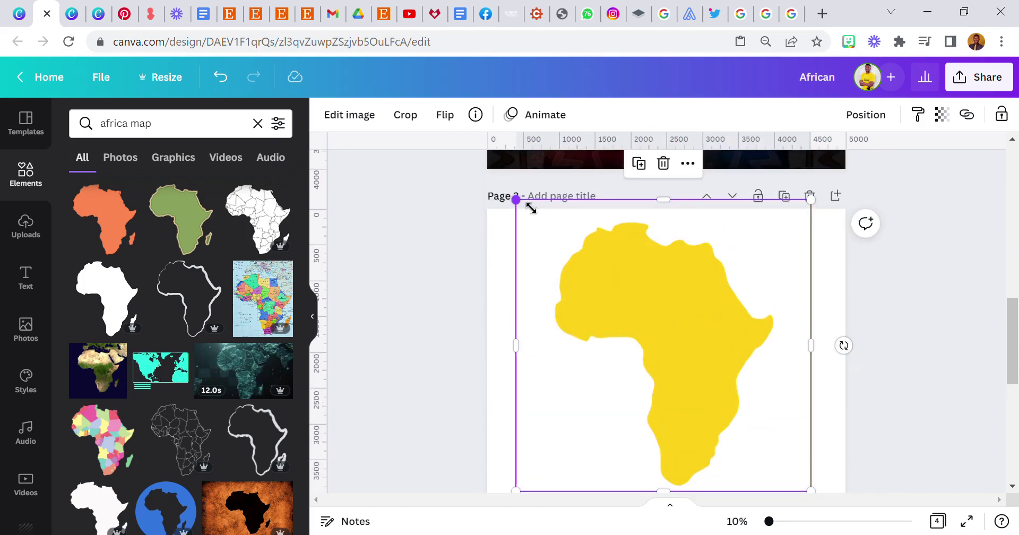
drag(636, 336, 642, 327)
Step: Add the tan Africa map with a dark outline to page 3 and enlarge it to about 2,129 by 2,468
scroll(199, 367, down, 3)
scroll(212, 332, up, 3)
scroll(215, 307, down, 8)
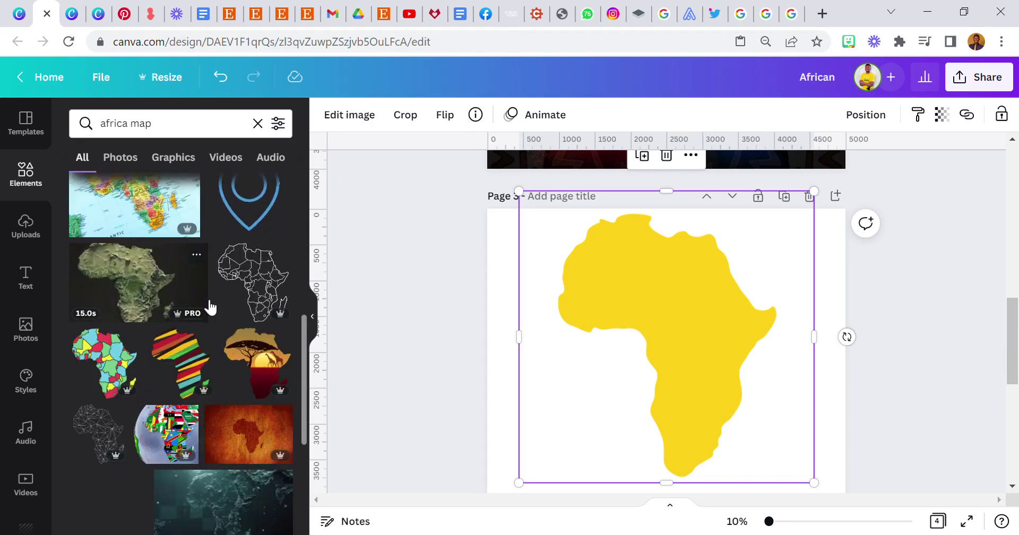
scroll(211, 307, down, 3)
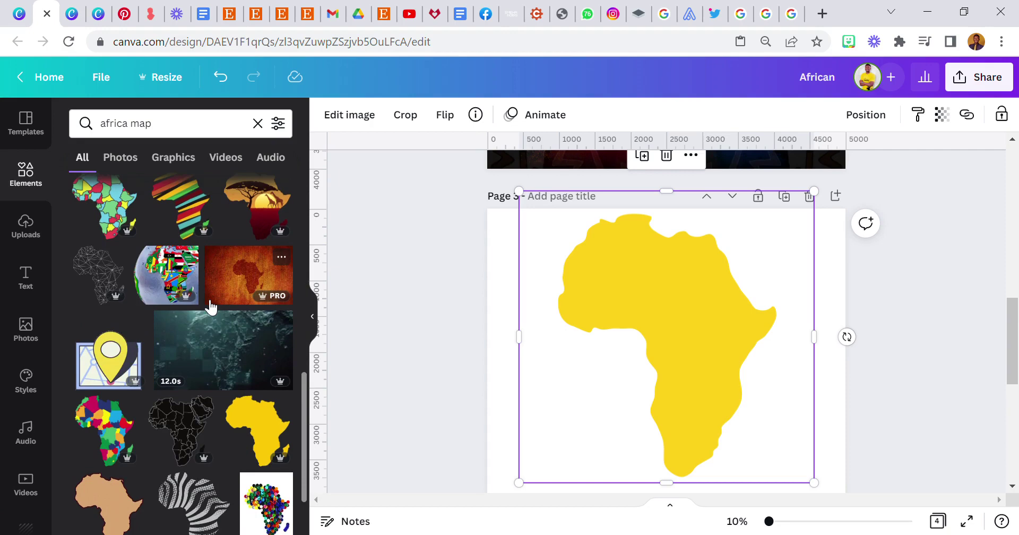
scroll(211, 307, down, 5)
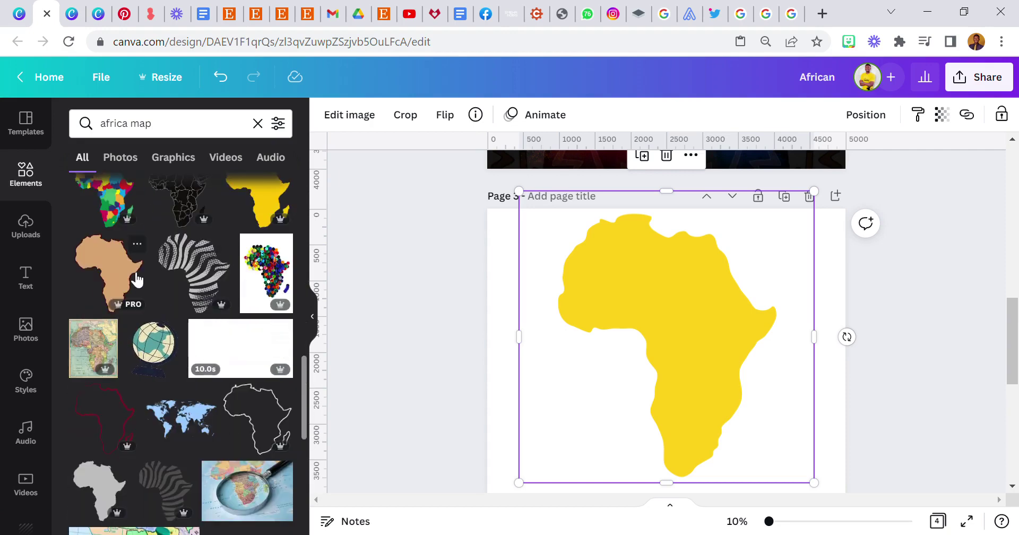
click(121, 277)
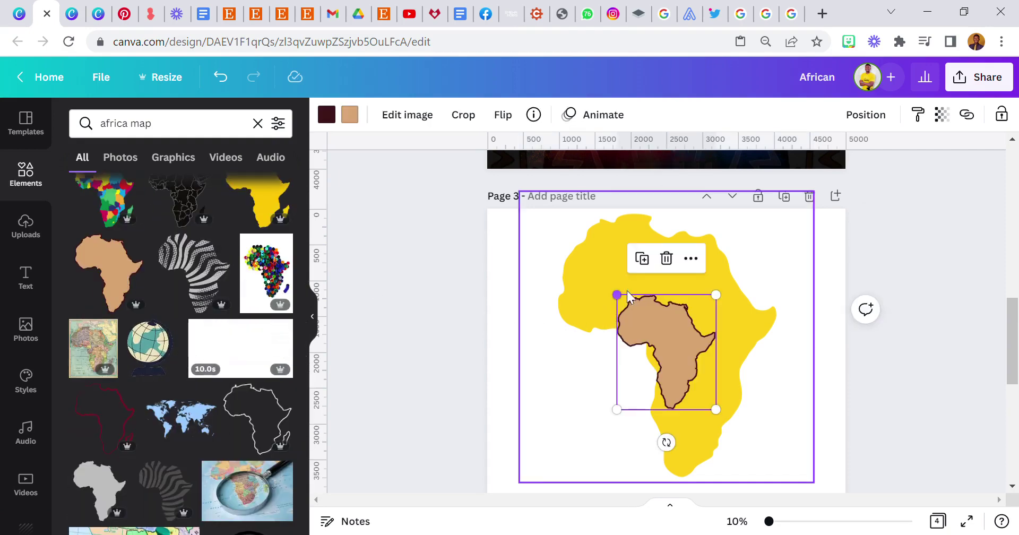
drag(617, 295, 564, 233)
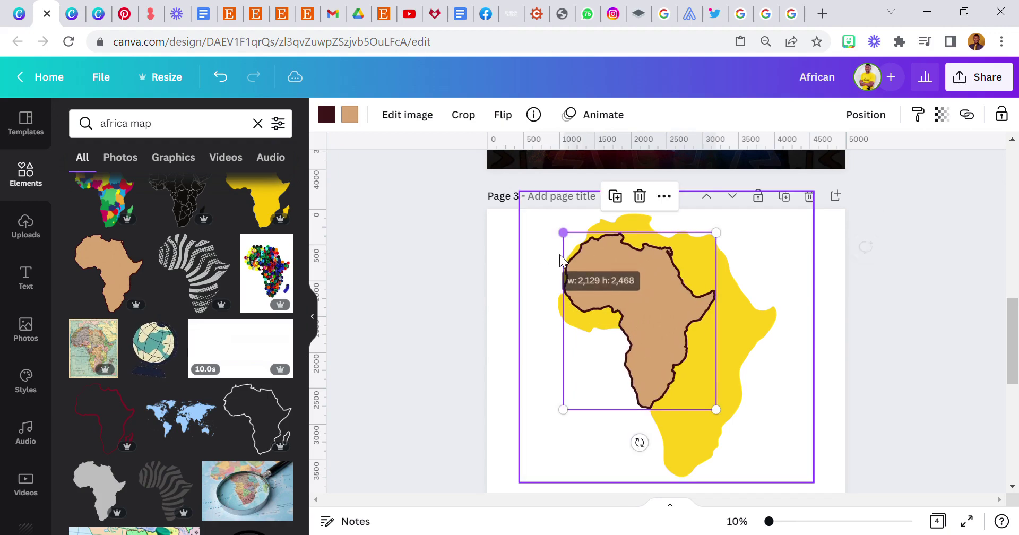
Step: Place the tan Africa map with the dark outline at the centre of page 2, over the models
scroll(740, 411, up, 3)
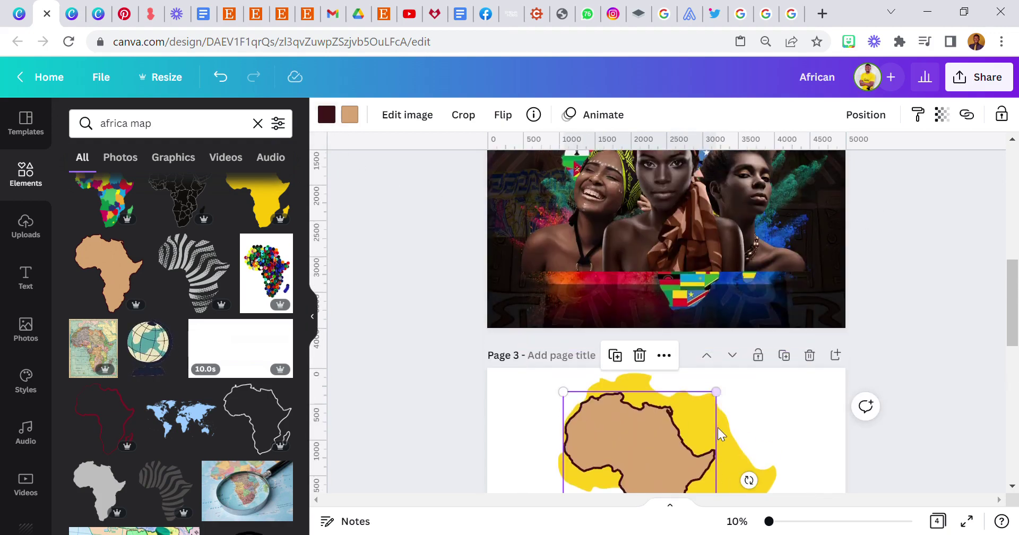
scroll(628, 361, up, 10)
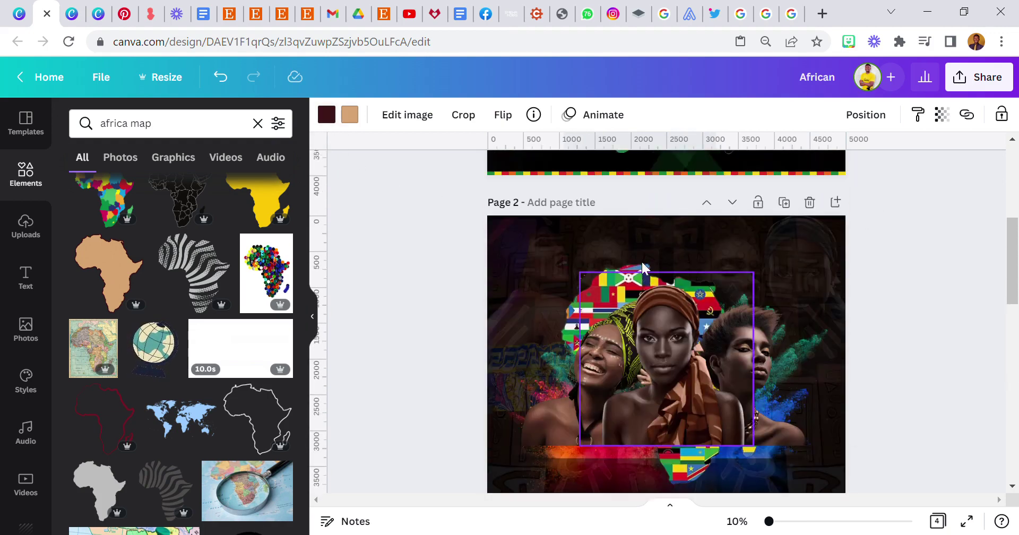
scroll(636, 236, down, 7)
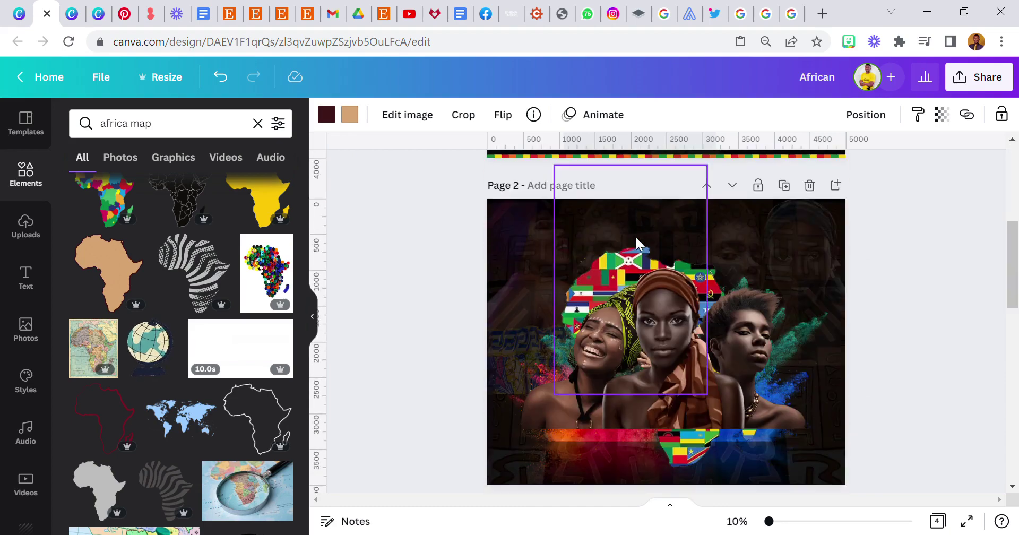
scroll(653, 329, down, 3)
drag(652, 376, 658, 399)
scroll(656, 395, up, 5)
click(136, 283)
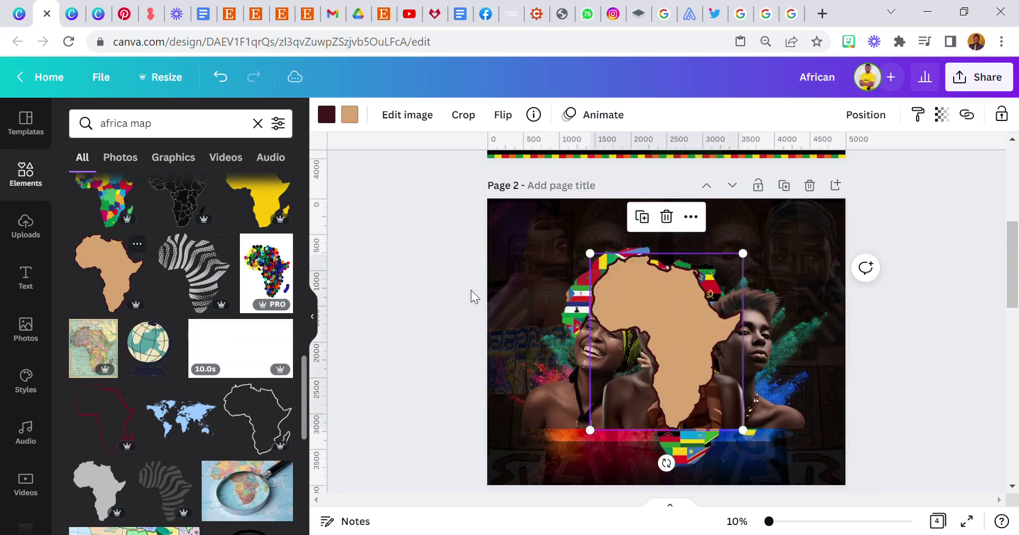
Step: Recolour both the dark outline and the tan fill of the Africa map on page 2 to the document's yellow
click(326, 114)
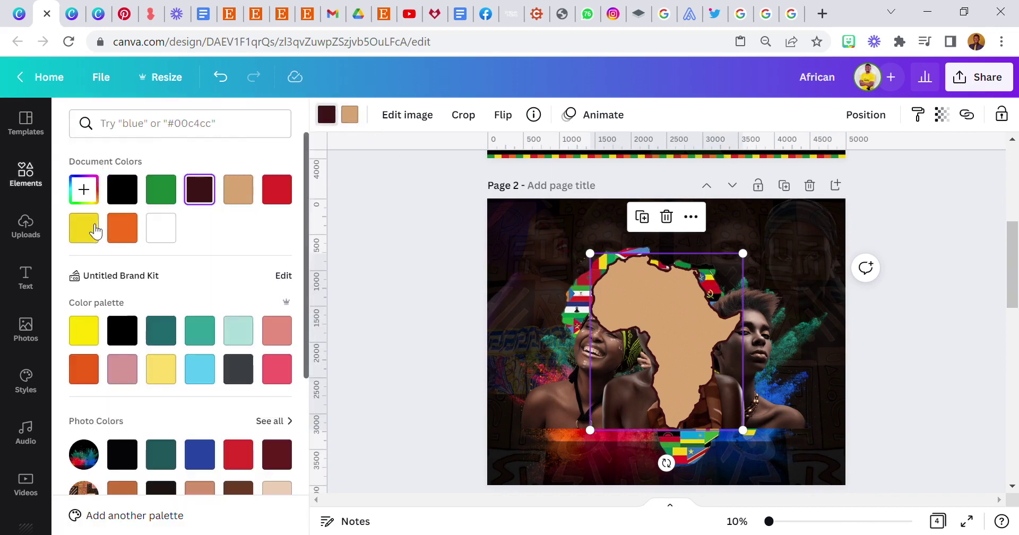
click(94, 230)
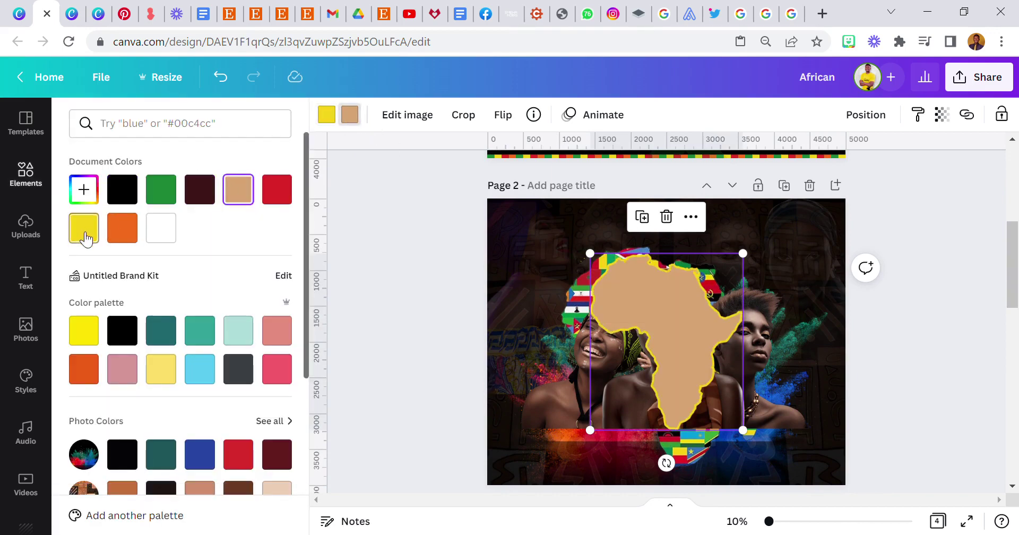
click(85, 237)
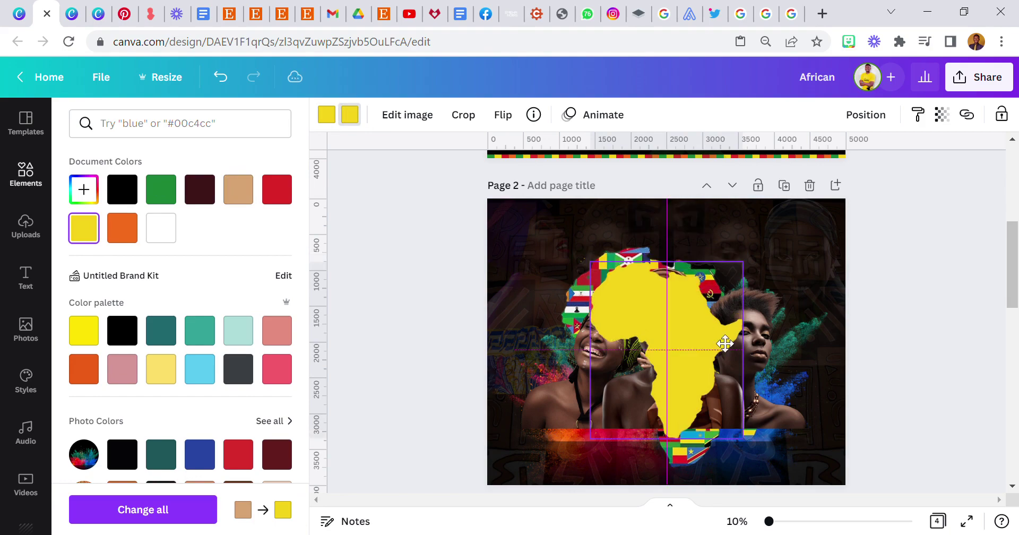
scroll(715, 323, down, 3)
scroll(852, 228, up, 2)
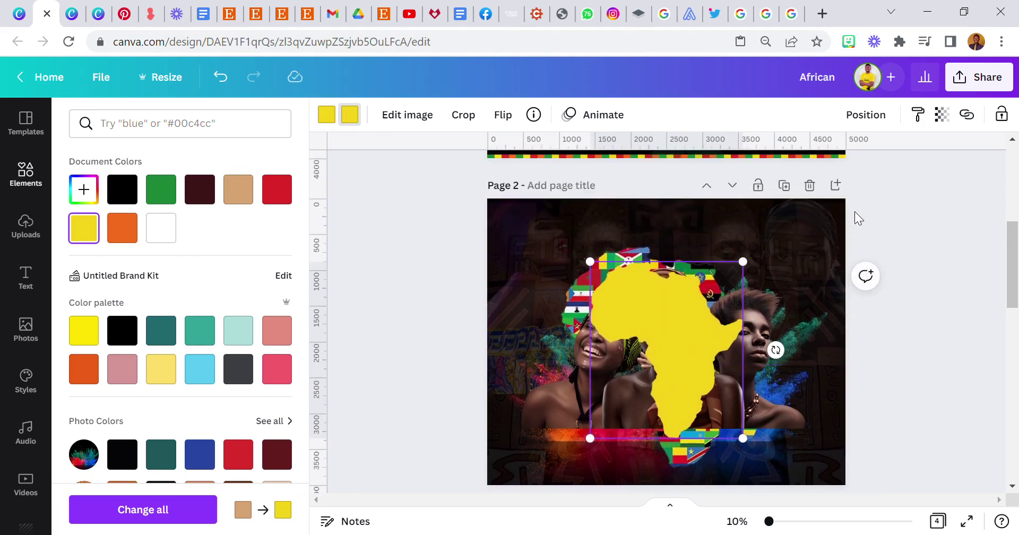
Step: Add a new page after page 2 and move the yellow Africa map onto it
click(835, 185)
scroll(714, 211, up, 5)
drag(714, 210, 623, 399)
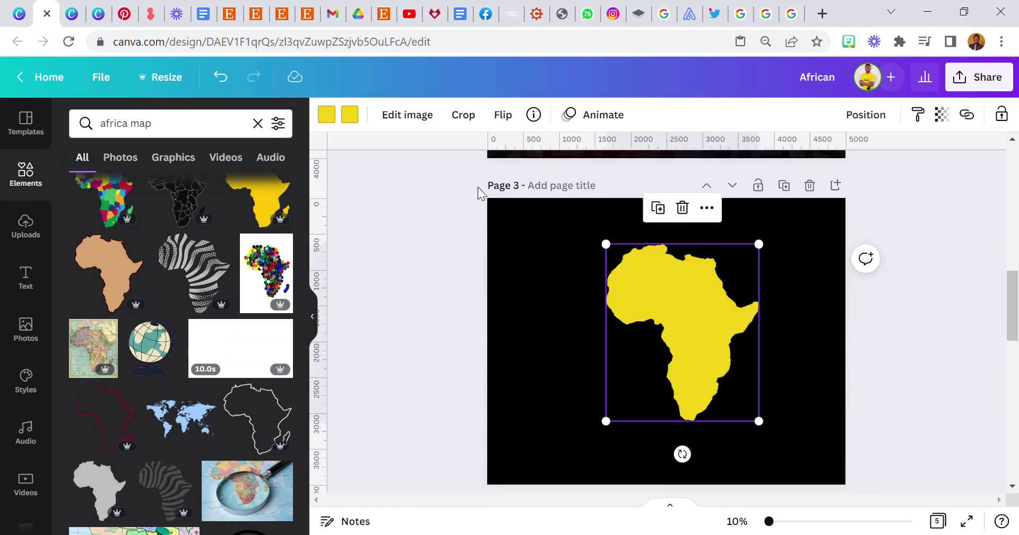
click(536, 276)
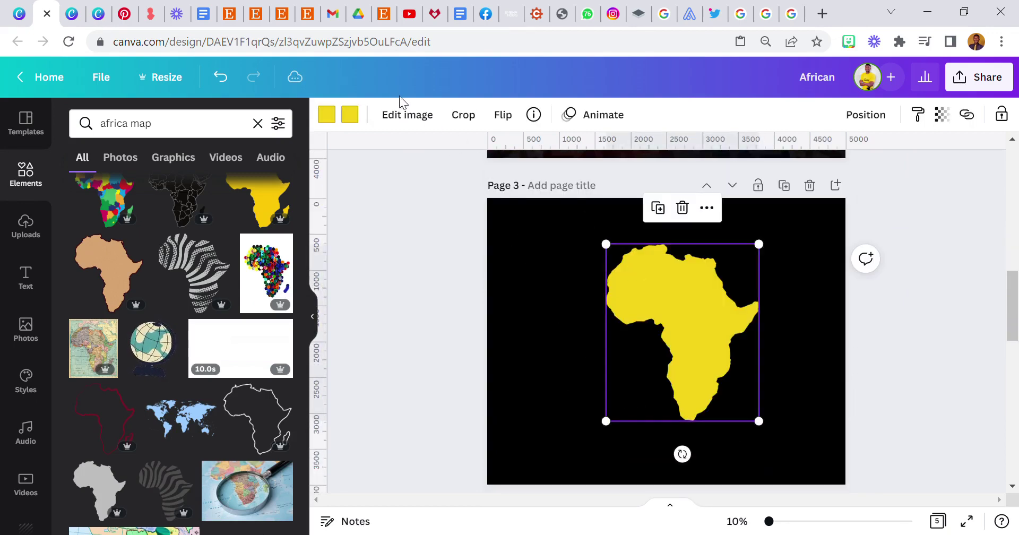
click(408, 115)
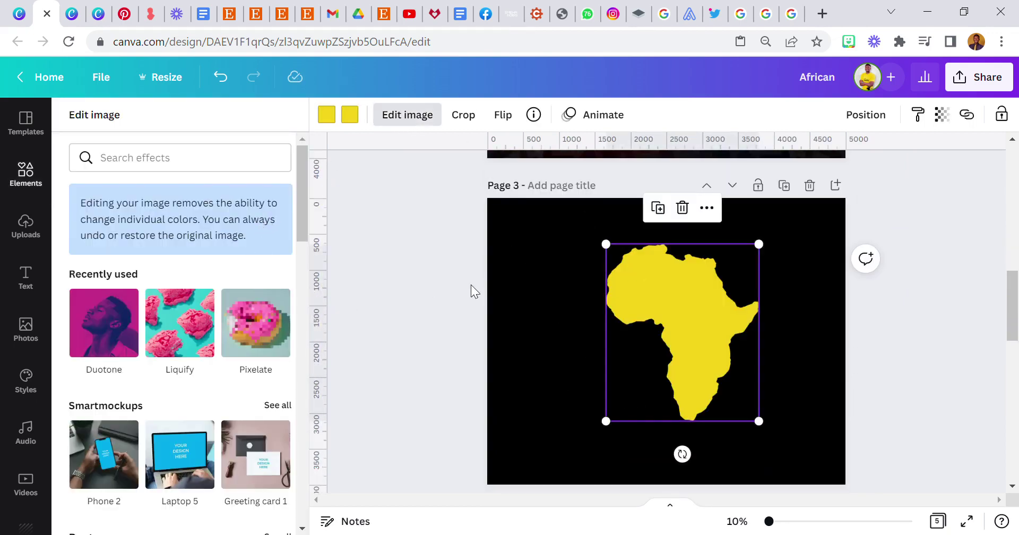
click(668, 251)
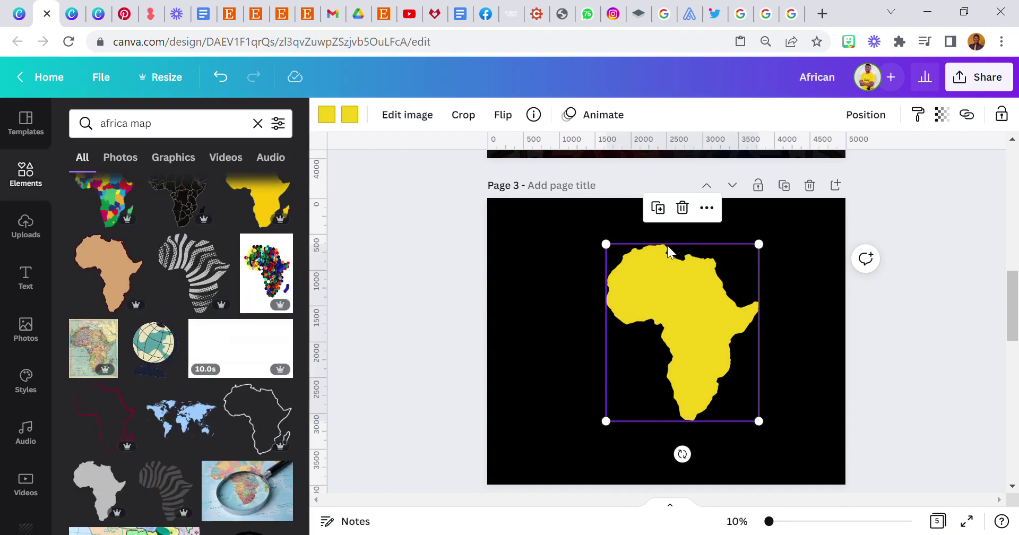
Step: Change page 3's background to white and centre the yellow Africa map on the page
click(591, 281)
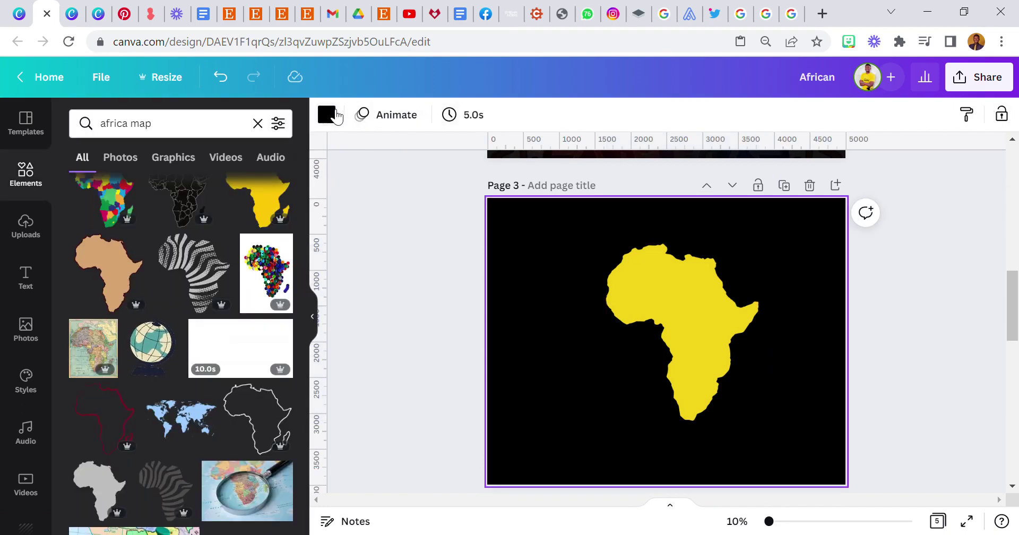
click(328, 114)
click(175, 231)
drag(683, 323, 667, 326)
click(550, 256)
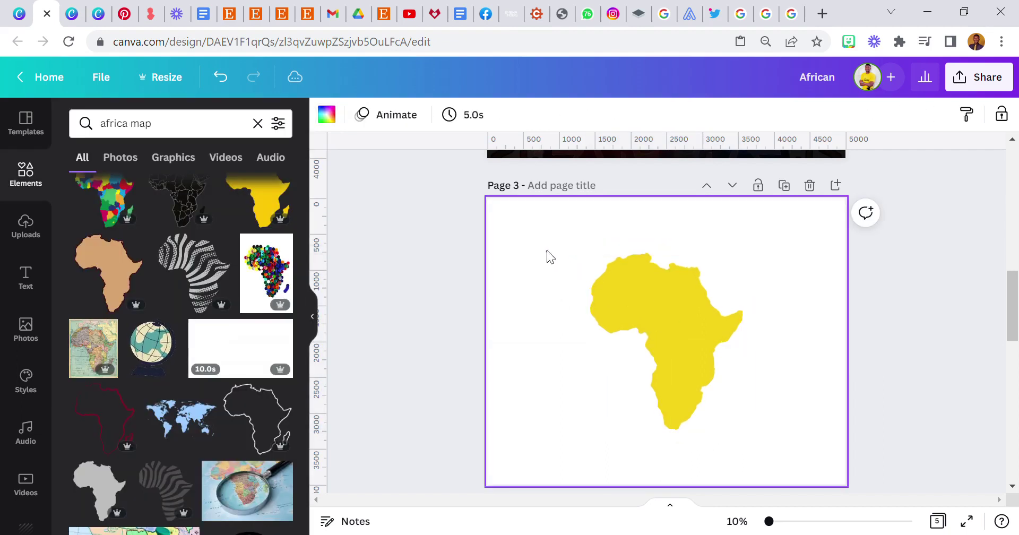
Step: Set up a PNG download of the design with a transparent background
click(660, 314)
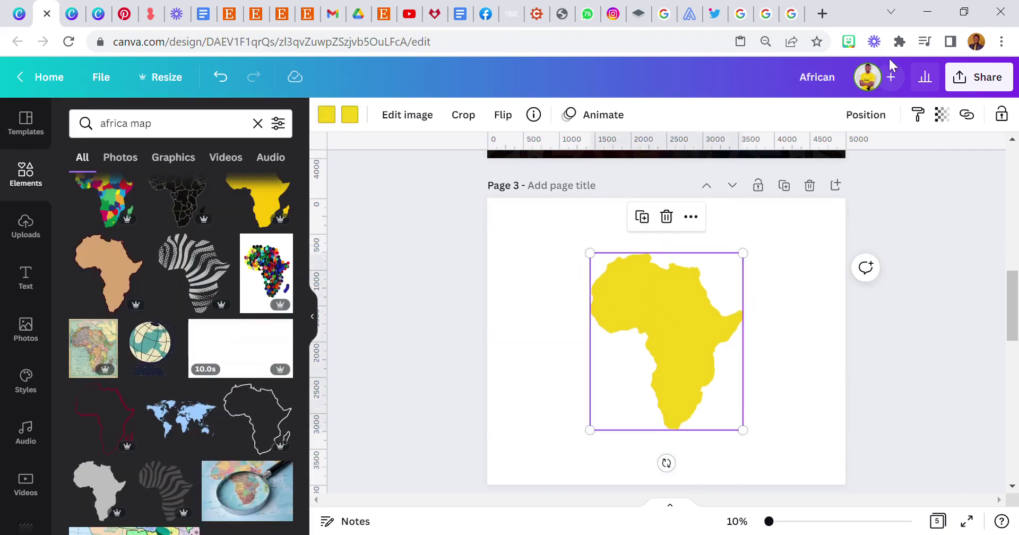
click(1004, 87)
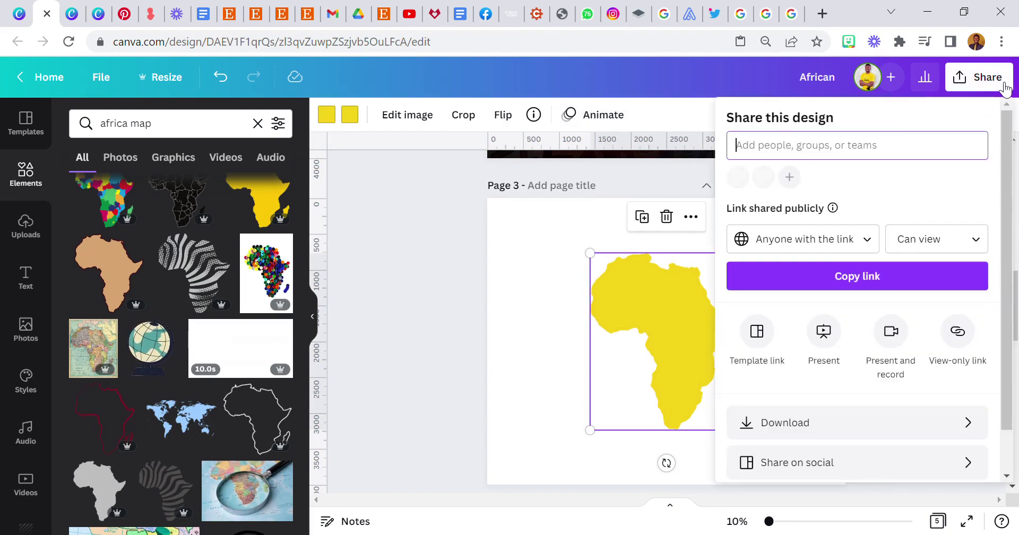
click(825, 421)
click(805, 348)
click(798, 332)
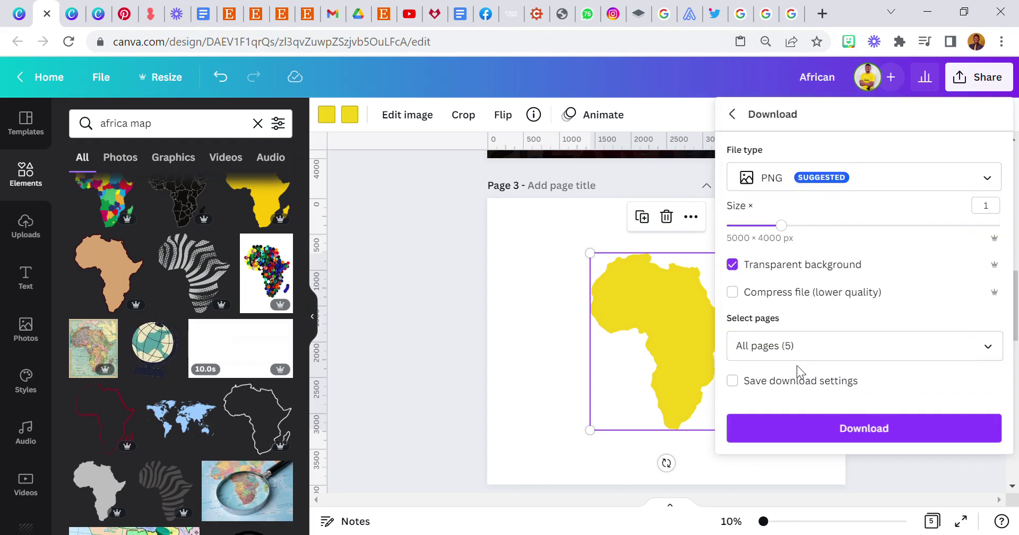
Step: Limit the download to page 3 only and download it as a PNG
click(799, 351)
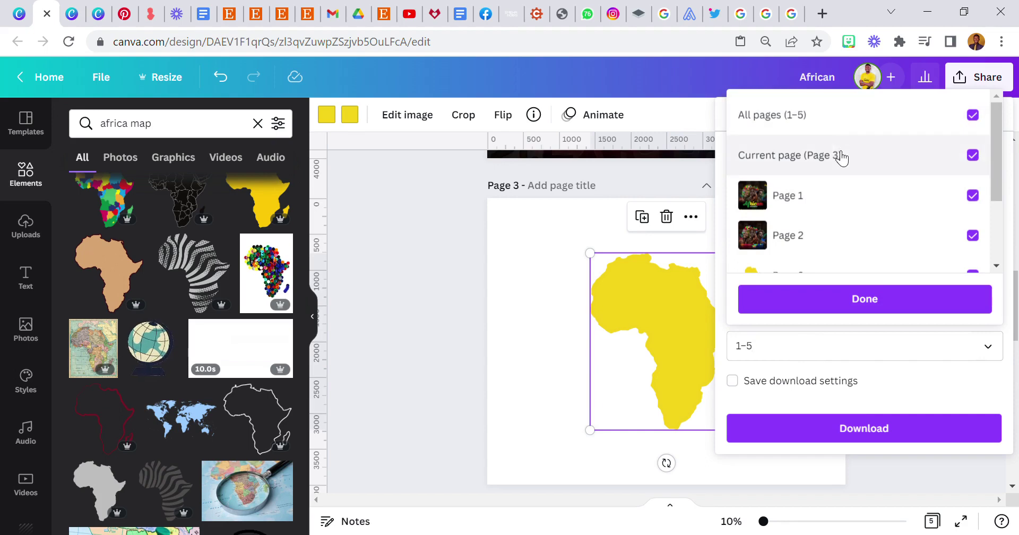
click(823, 128)
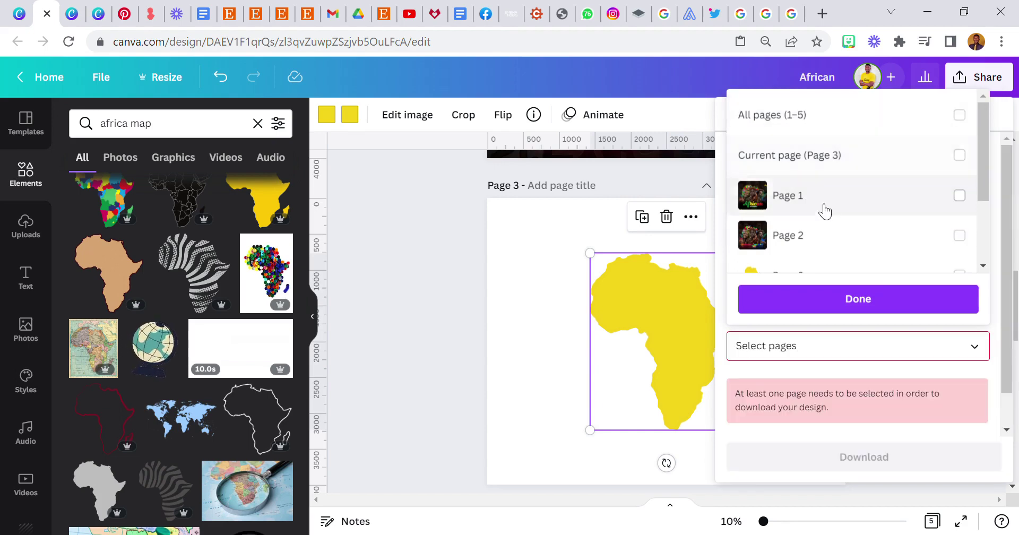
scroll(838, 218, down, 2)
click(870, 200)
click(862, 308)
click(816, 433)
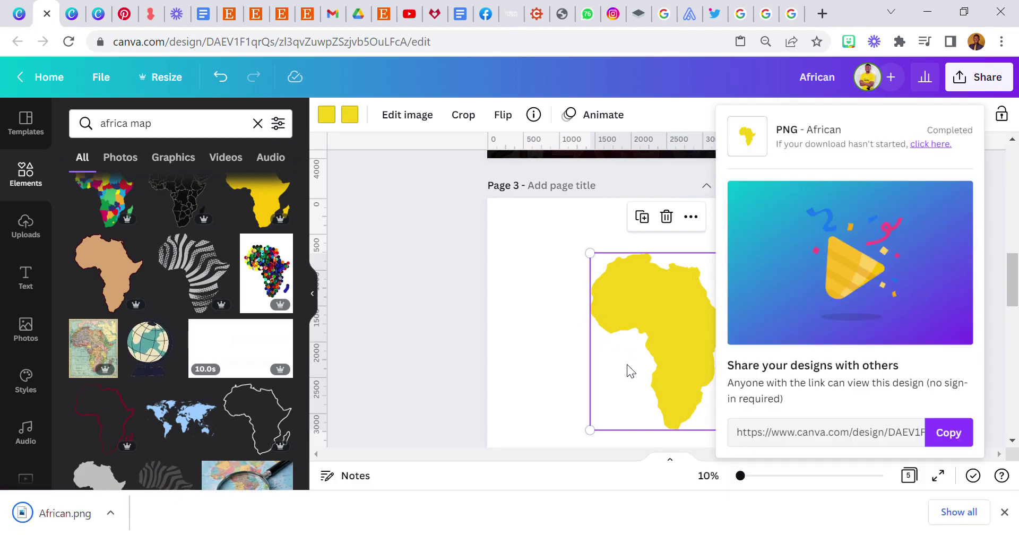
click(429, 343)
Step: Upload the downloaded African.png to the design's uploads and place it on page 2
scroll(613, 346, up, 5)
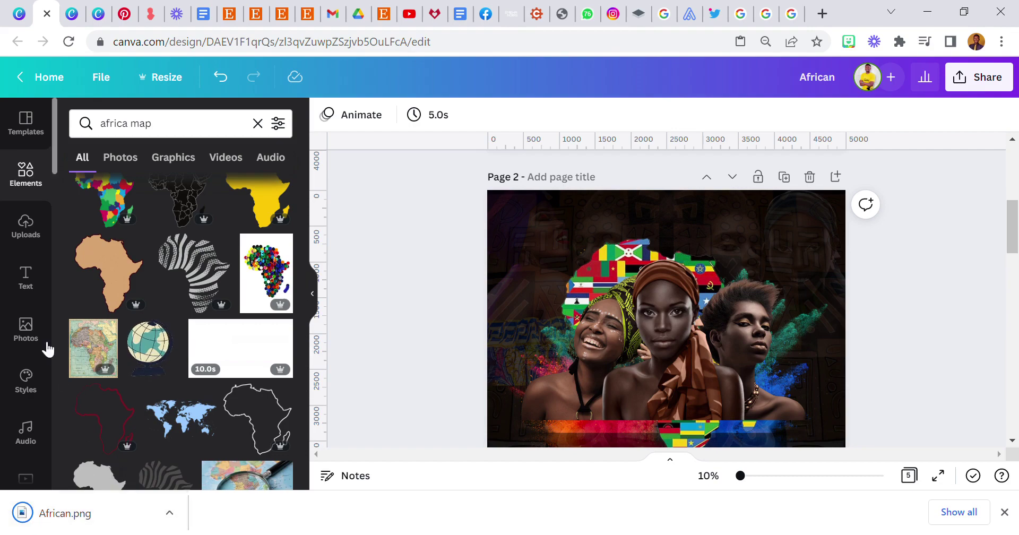
scroll(82, 356, down, 10)
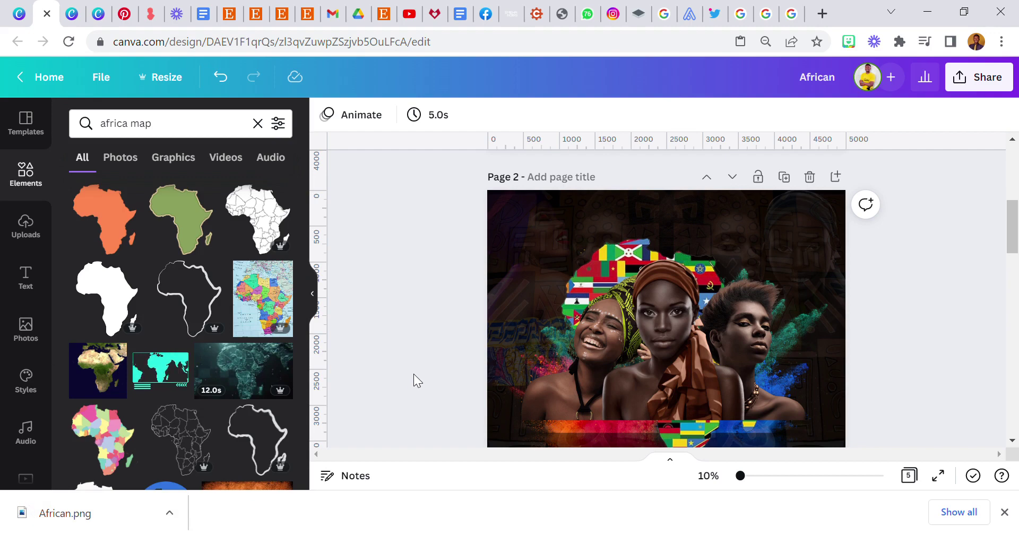
click(101, 514)
drag(101, 514, 180, 284)
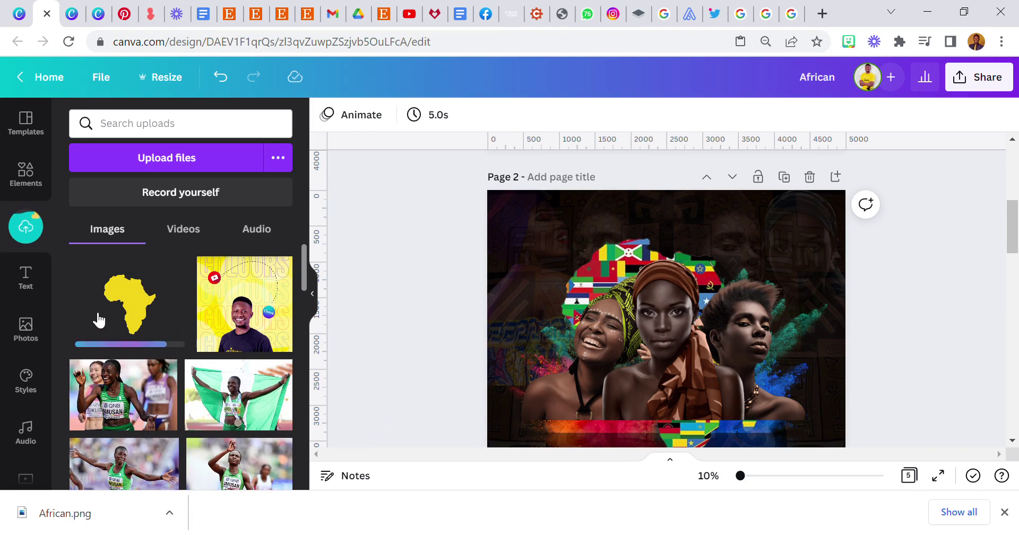
click(125, 319)
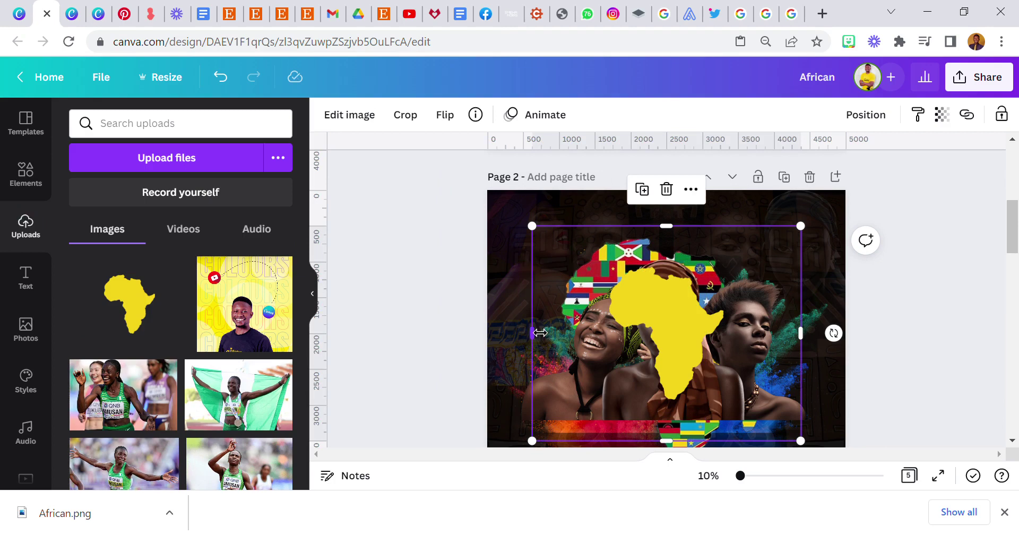
Step: Set the yellow Africa image's brightness to 36 and its blur to 15
scroll(646, 310, down, 3)
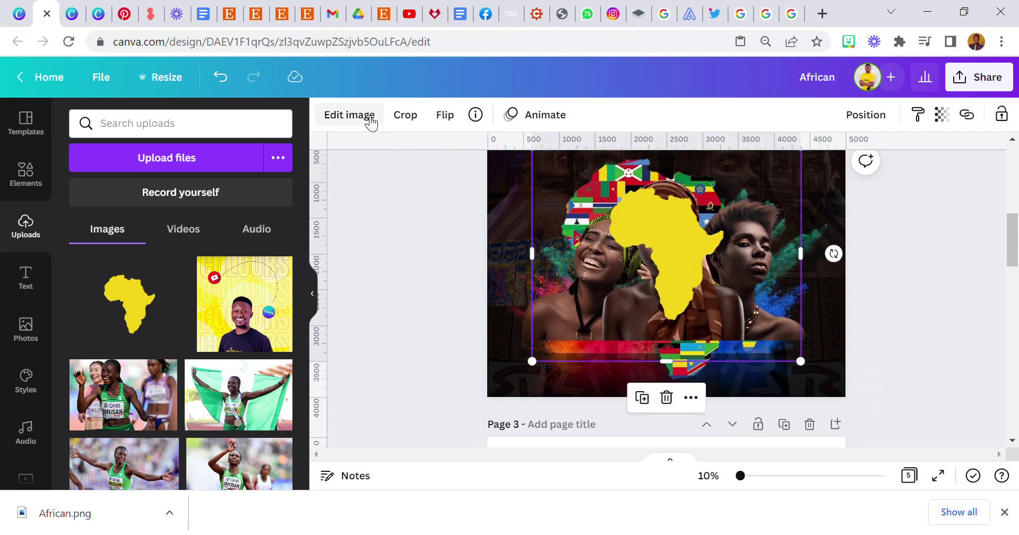
click(371, 123)
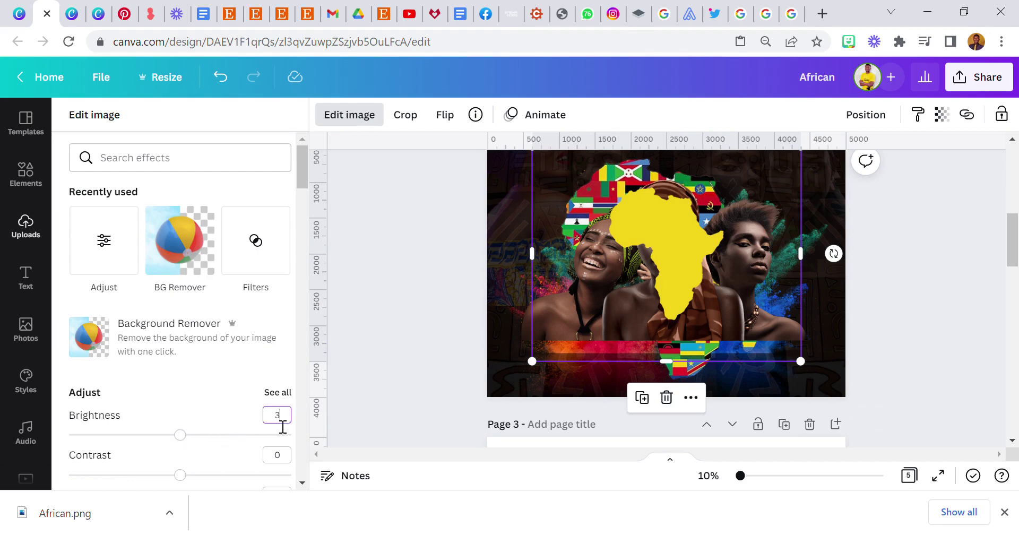
text(36)
key(Return)
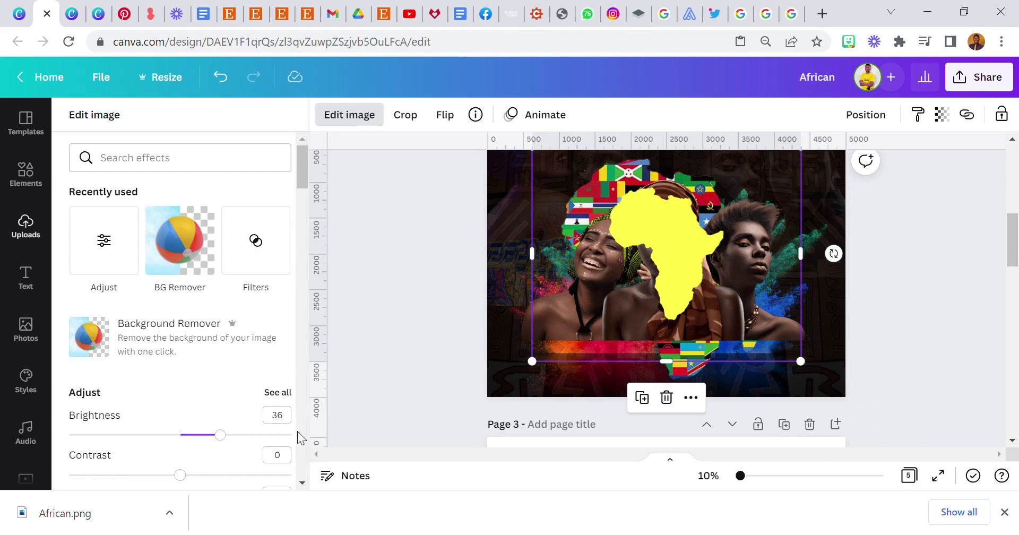
scroll(254, 365, down, 2)
click(277, 314)
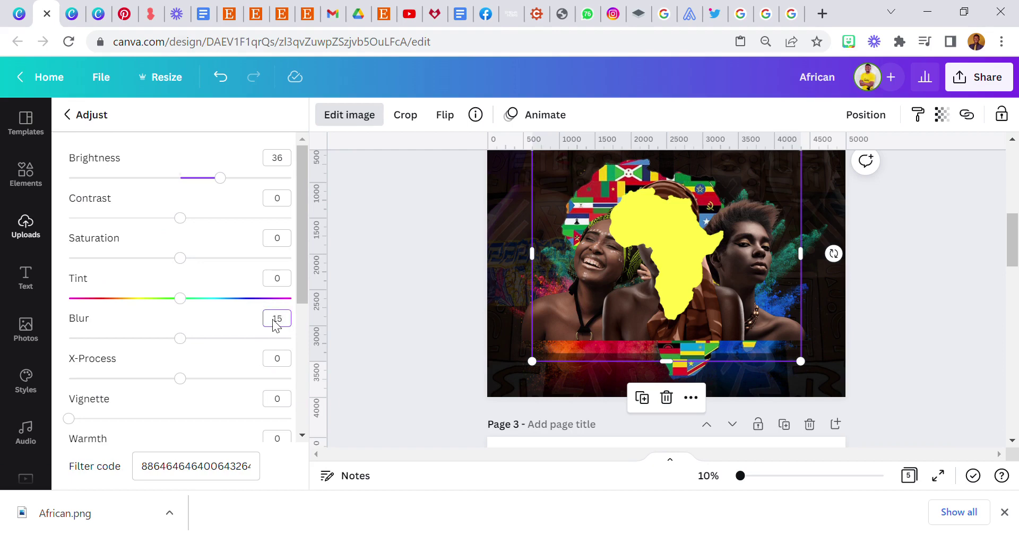
key(Return)
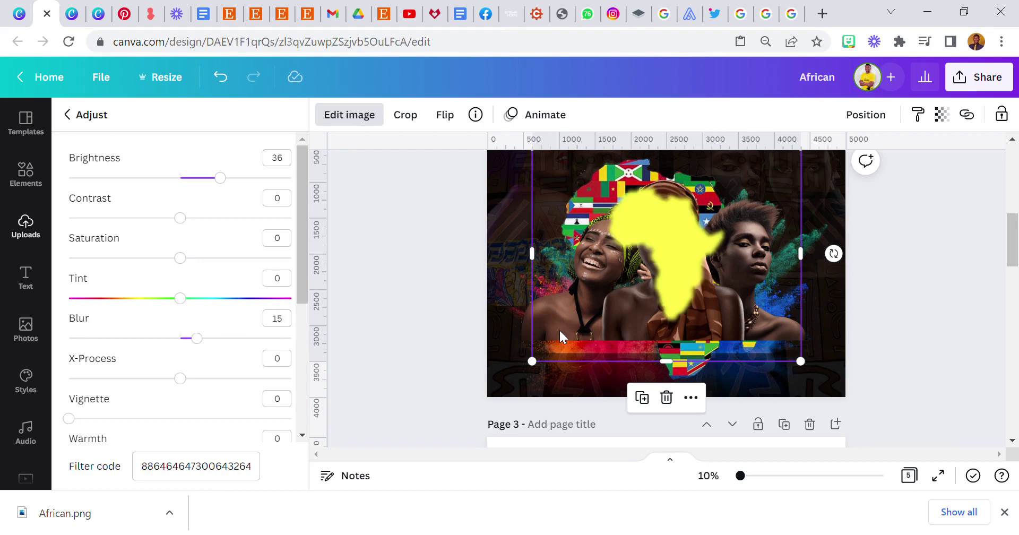
Step: Enlarge the blurred yellow Africa image, crop its empty margins and place it over the flag map
drag(532, 360, 459, 421)
scroll(579, 219, up, 2)
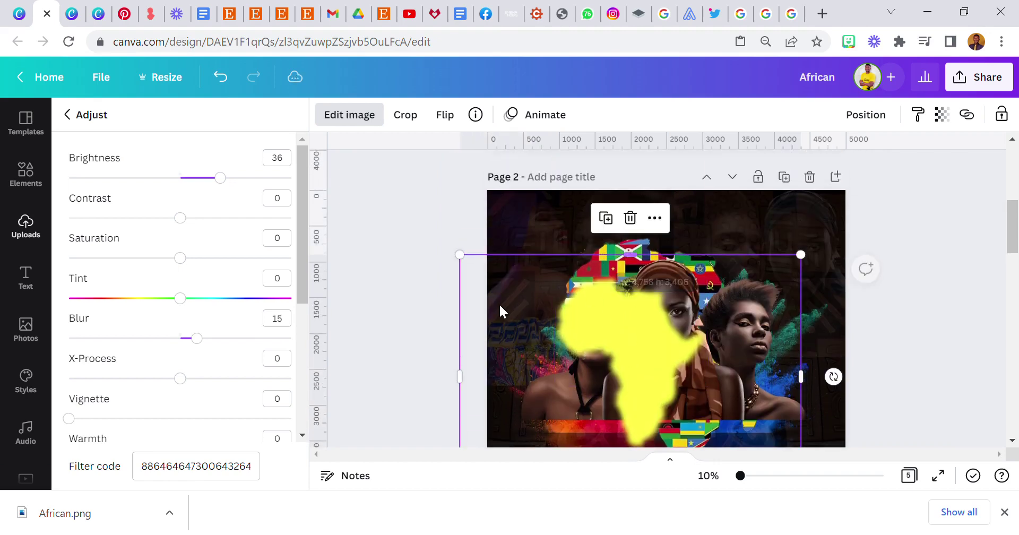
drag(470, 345, 524, 326)
scroll(522, 324, down, 3)
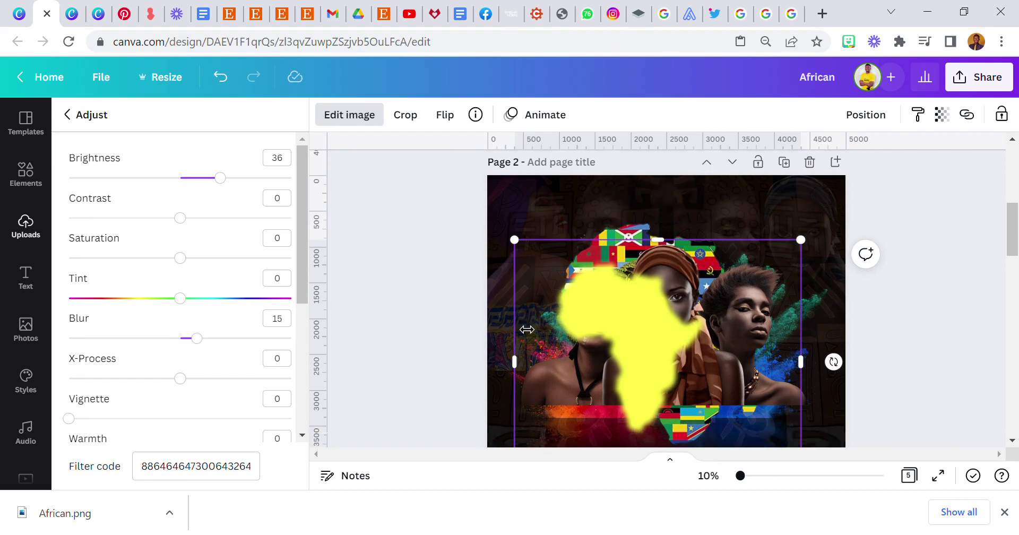
drag(663, 429, 661, 398)
drag(804, 269, 838, 240)
scroll(741, 281, up, 3)
drag(524, 359, 537, 353)
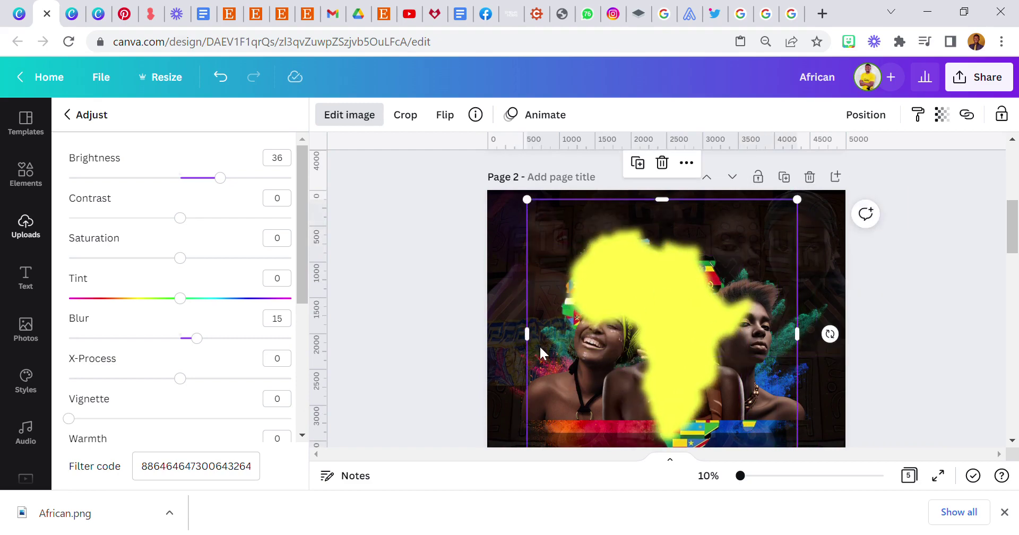
Step: Enlarge the blurred Africa image beyond the flag map's edges and send it behind the flag map and the models
scroll(542, 377, down, 2)
drag(540, 402, 514, 434)
drag(616, 335, 655, 344)
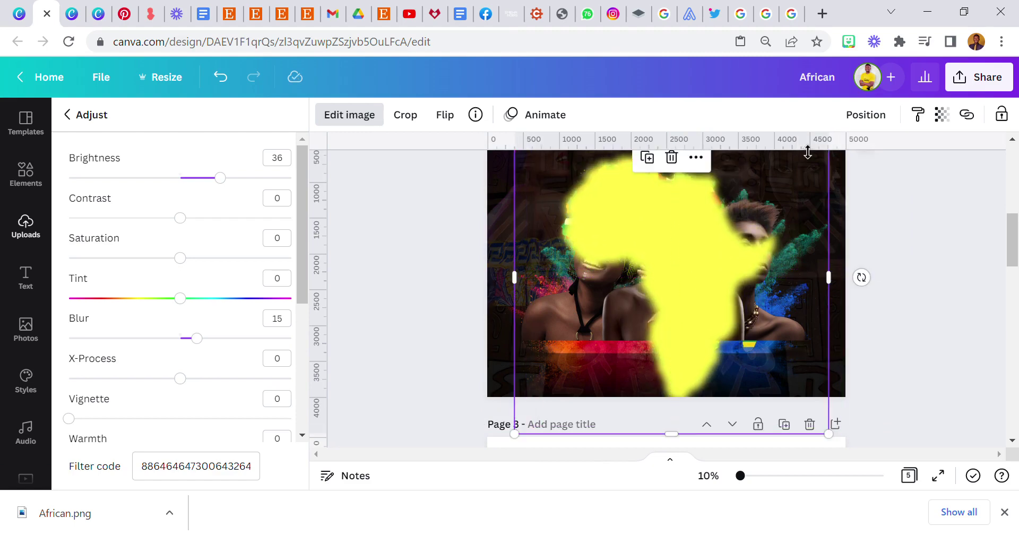
click(865, 114)
click(794, 184)
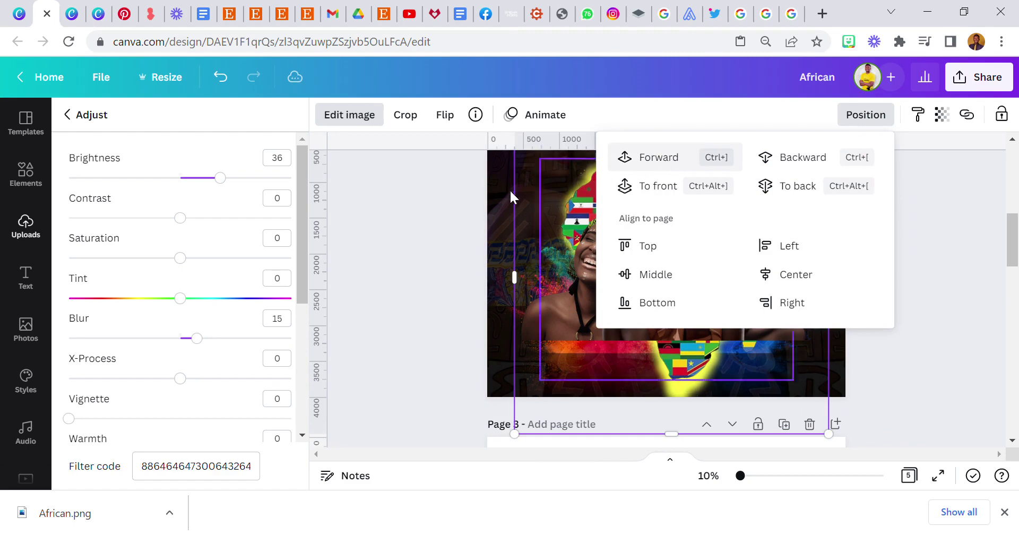
Step: Fine-tune the blurred Africa image to about 4,357 by 4,345 so its yellow glow surrounds the flag map evenly
scroll(476, 243, up, 3)
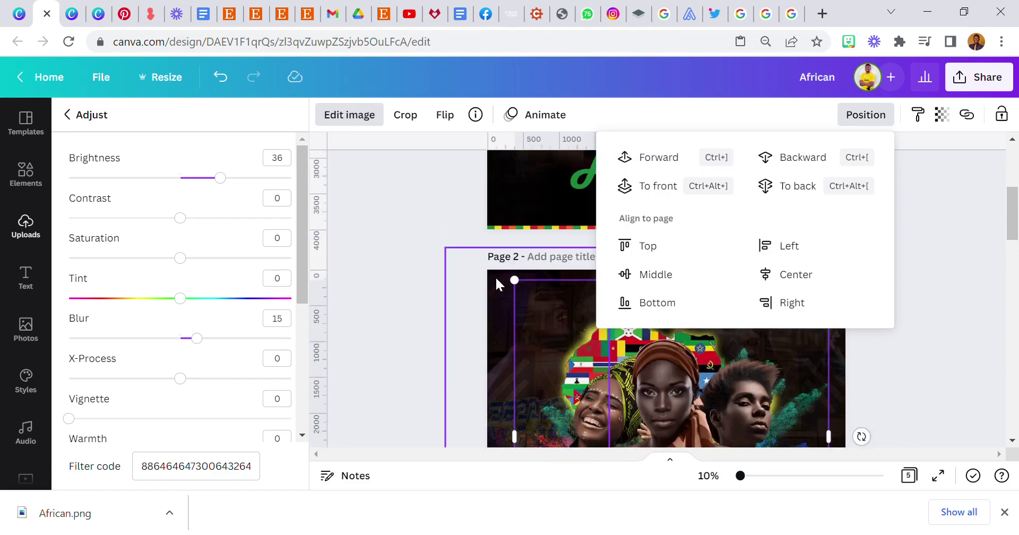
scroll(495, 276, up, 2)
drag(840, 366, 855, 351)
scroll(830, 310, down, 2)
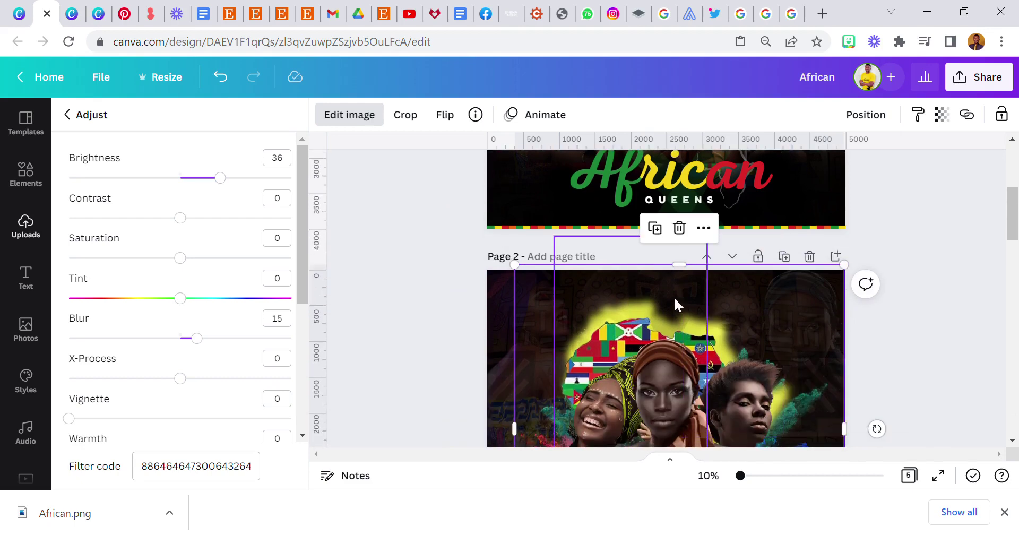
scroll(674, 298, down, 2)
scroll(593, 343, down, 2)
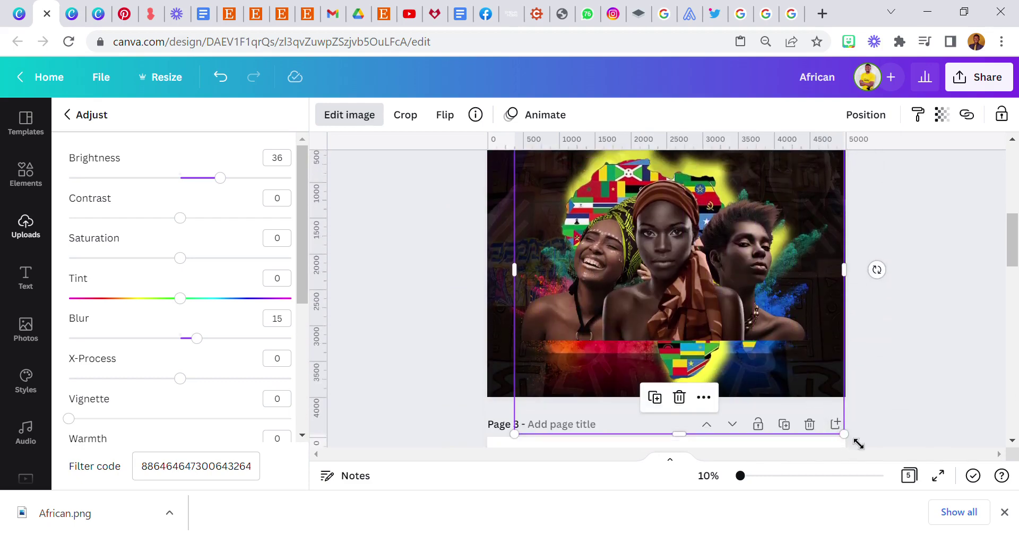
drag(845, 434, 832, 422)
scroll(549, 218, up, 2)
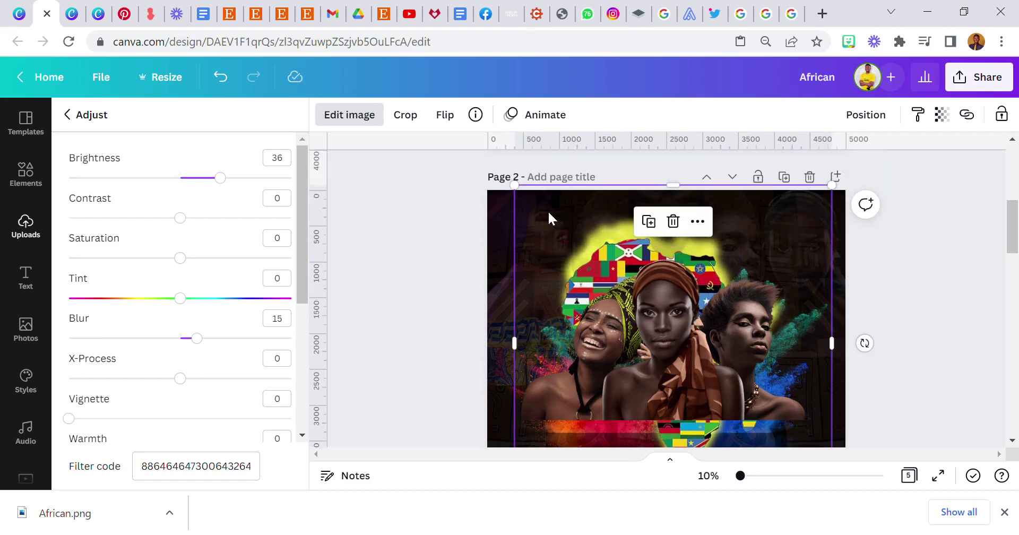
drag(529, 195, 534, 201)
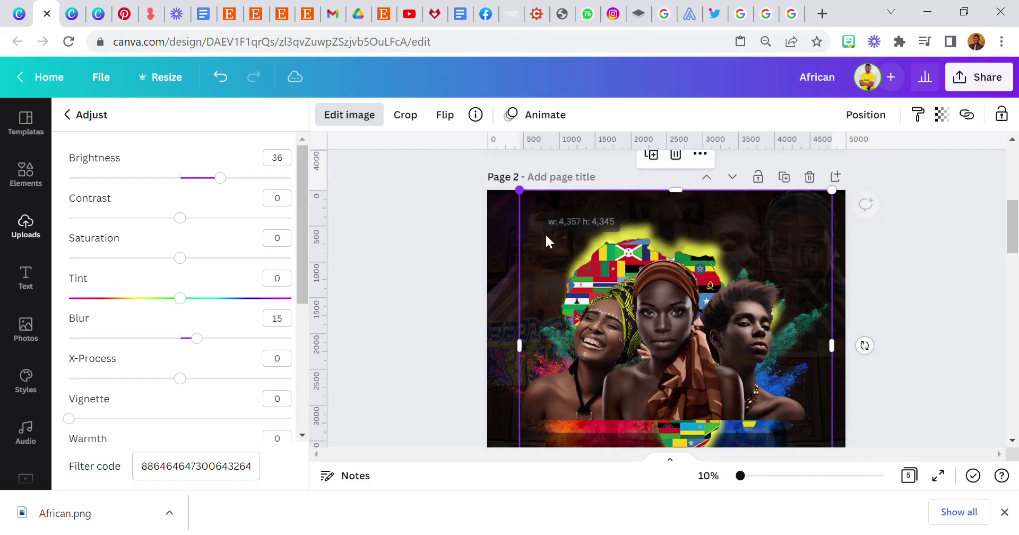
Step: Refine the size of the blurred Africa image so its yellow glow sits closely around the flag map
scroll(546, 233, down, 2)
drag(527, 436, 504, 436)
scroll(520, 390, up, 1)
scroll(520, 390, up, 1)
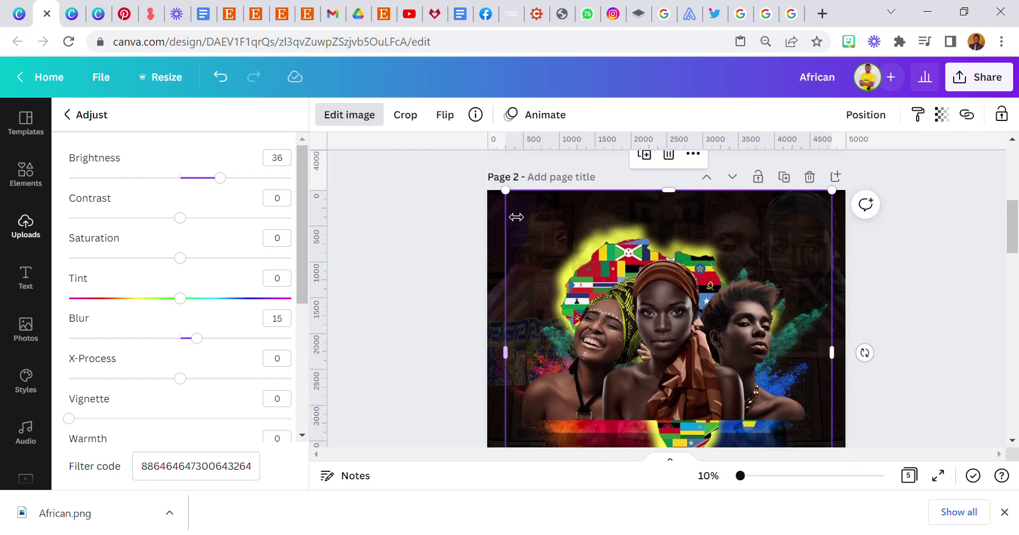
drag(514, 202, 519, 208)
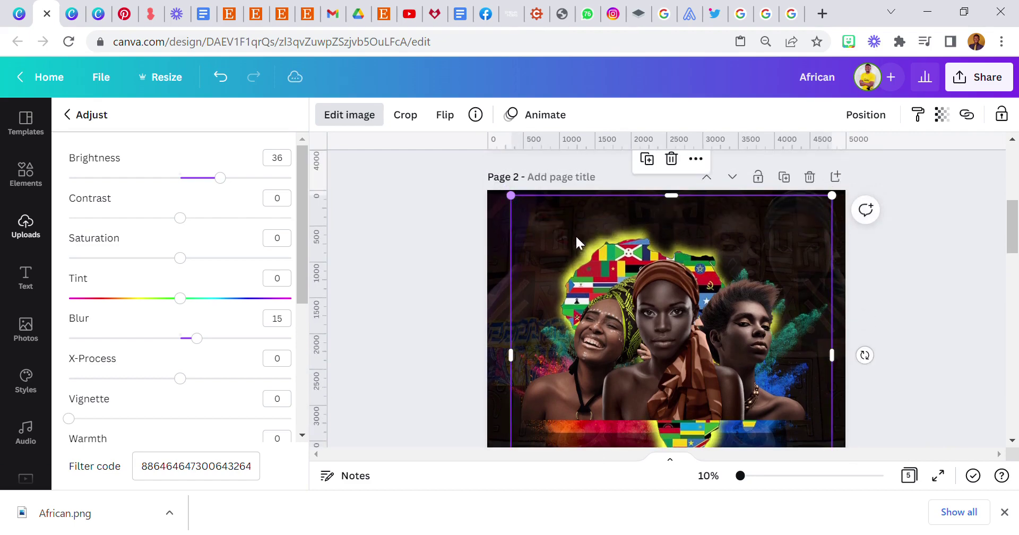
Step: Set the blurred Africa image's transparency to 58 and slightly adjust its size around the flag map
click(941, 116)
drag(938, 176, 883, 186)
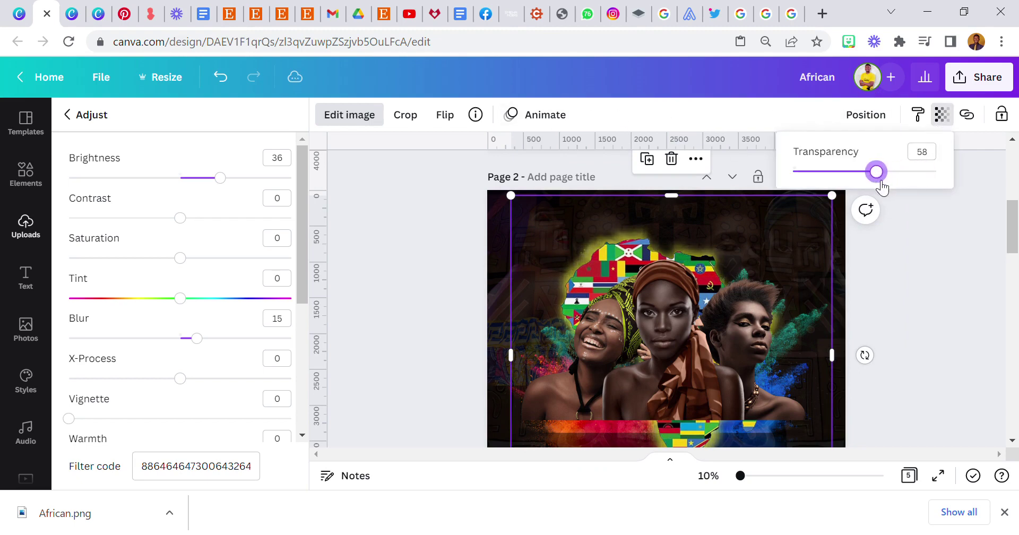
scroll(817, 223, down, 2)
scroll(817, 254, up, 2)
mouse_move(844, 208)
mouse_down()
mouse_move(839, 194)
mouse_move(849, 202)
mouse_up()
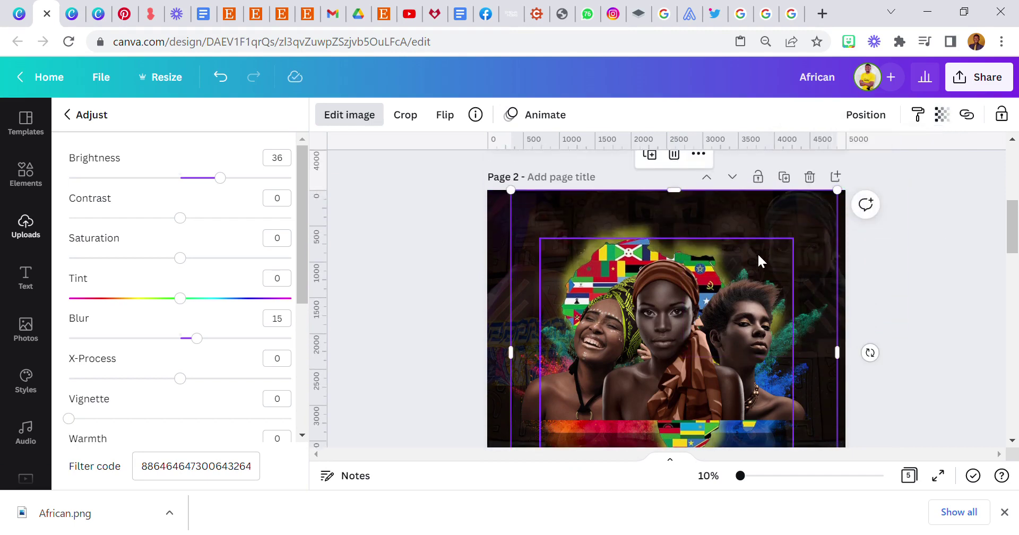
drag(522, 198, 525, 202)
Step: Trim the lower part of the blurred Africa image to just above the models' bottom edge, then deselect it
scroll(855, 373, down, 2)
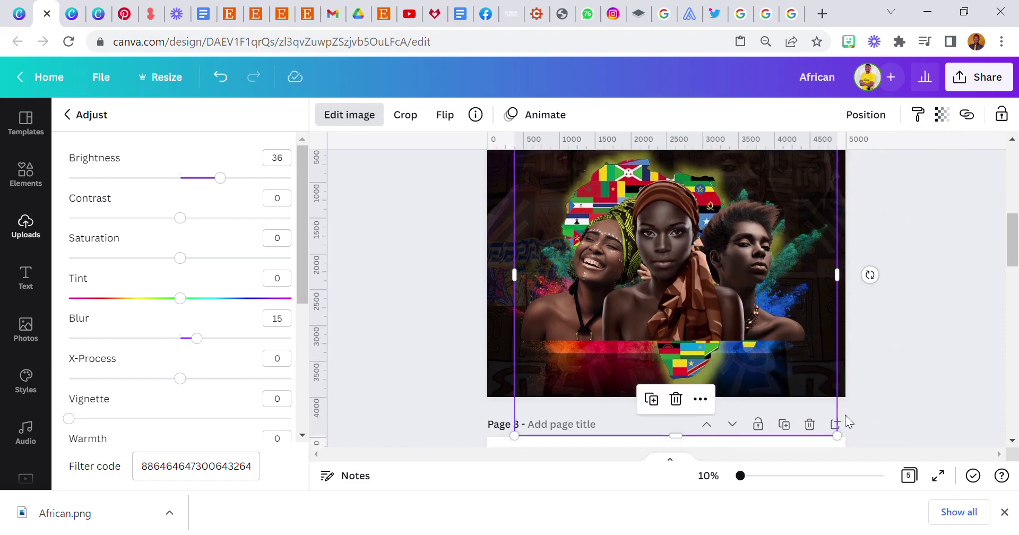
drag(845, 443, 841, 439)
drag(675, 430, 704, 338)
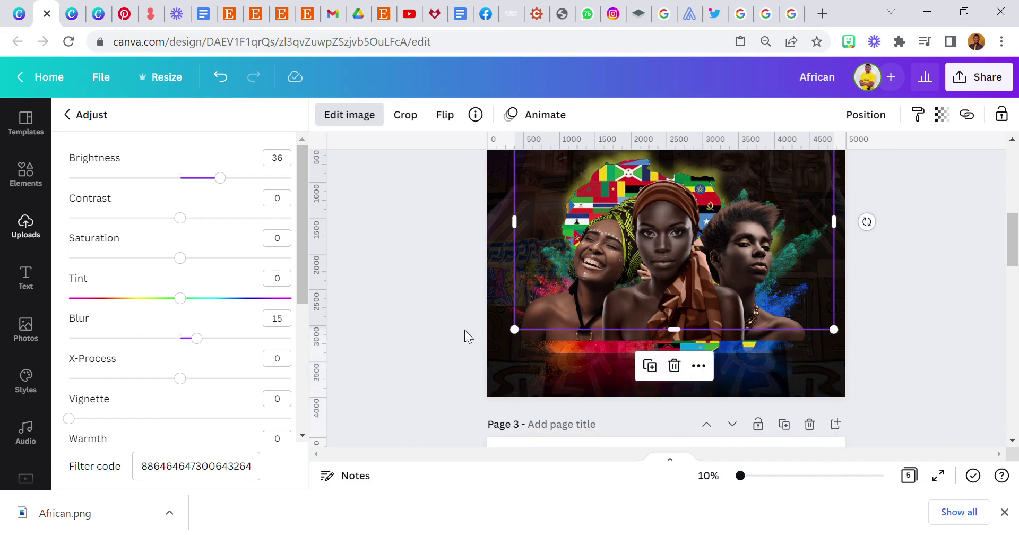
click(464, 330)
scroll(463, 330, up, 3)
scroll(463, 330, down, 3)
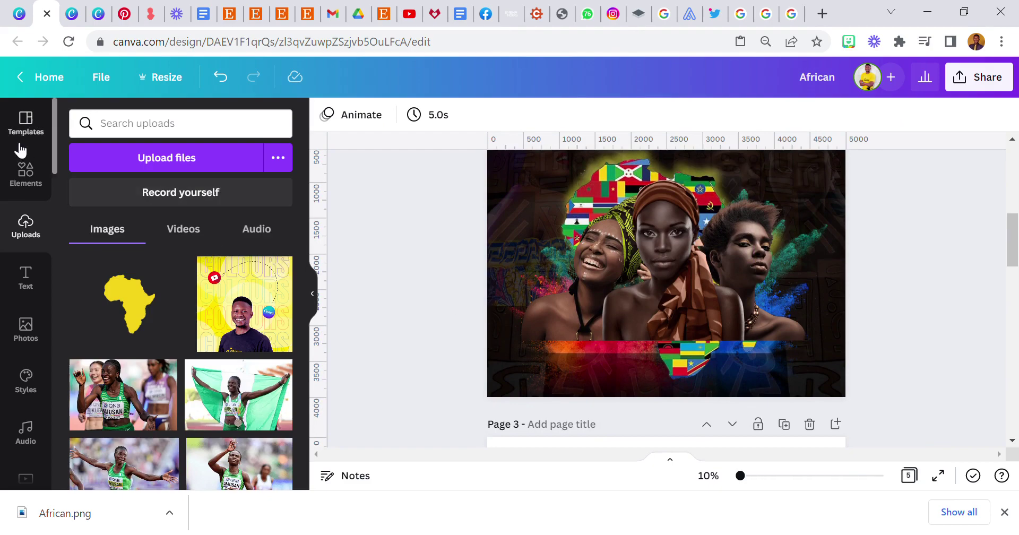
Step: Search the elements for "blur" and limit the results to graphics
click(33, 166)
triple_click(158, 126)
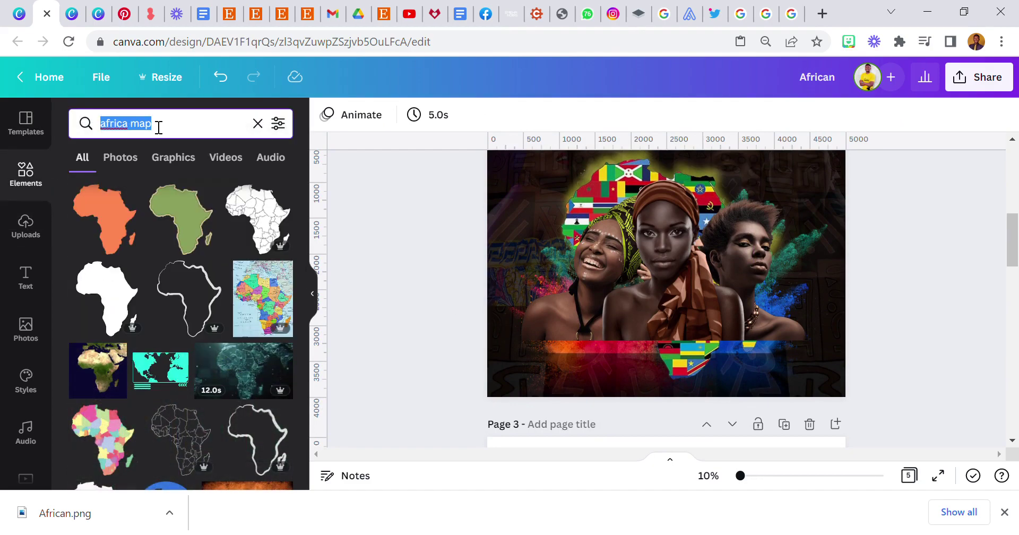
text(blur)
key(Return)
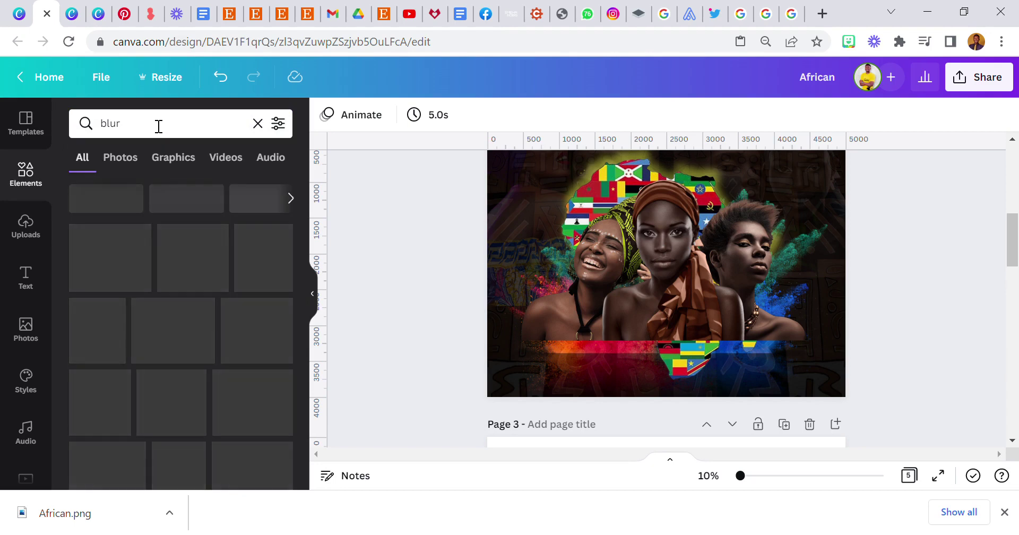
scroll(169, 187, down, 2)
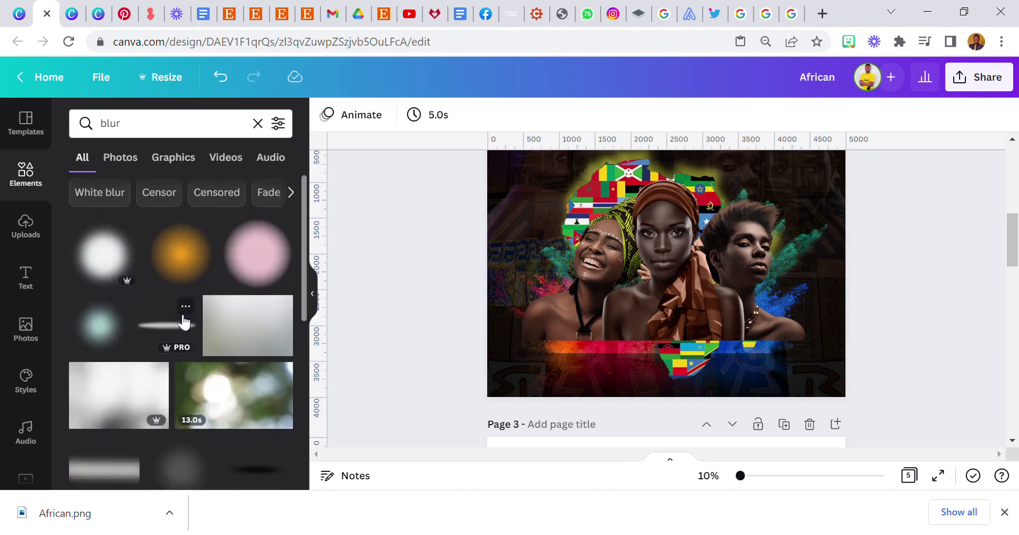
click(171, 159)
Step: Find the orange blurred blob with a magenta spot, add it to page 2 and place it over the lower-left area
scroll(182, 323, down, 2)
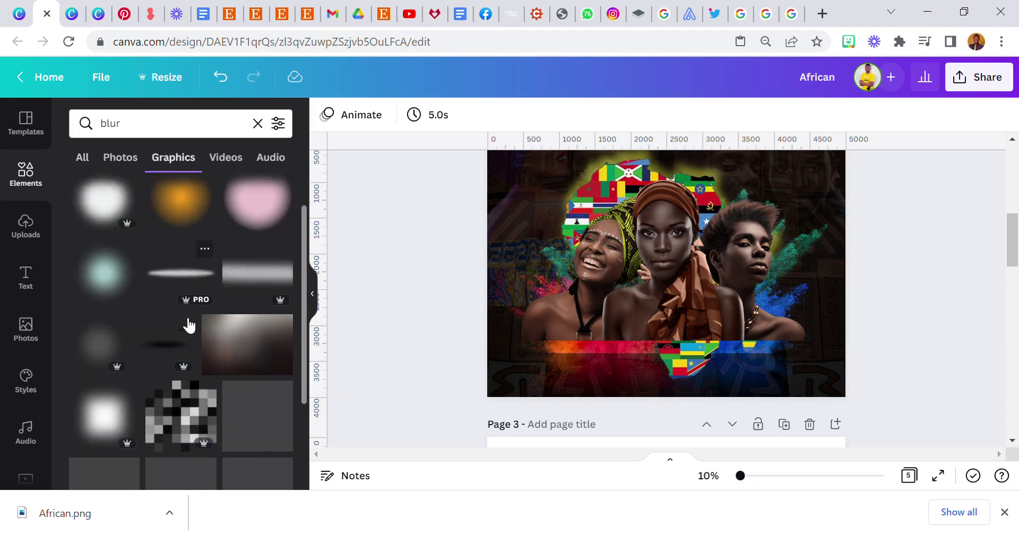
scroll(189, 325, down, 2)
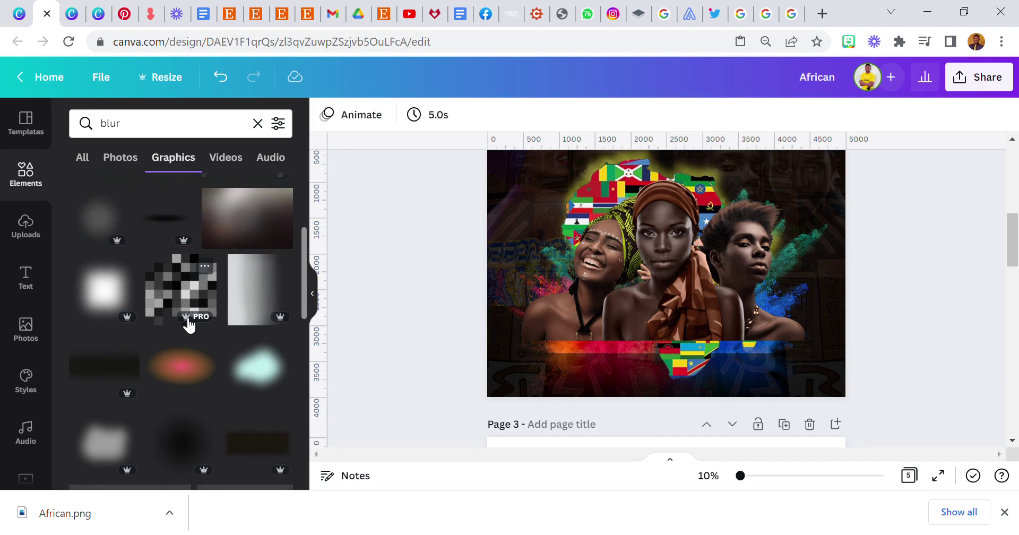
scroll(192, 321, down, 10)
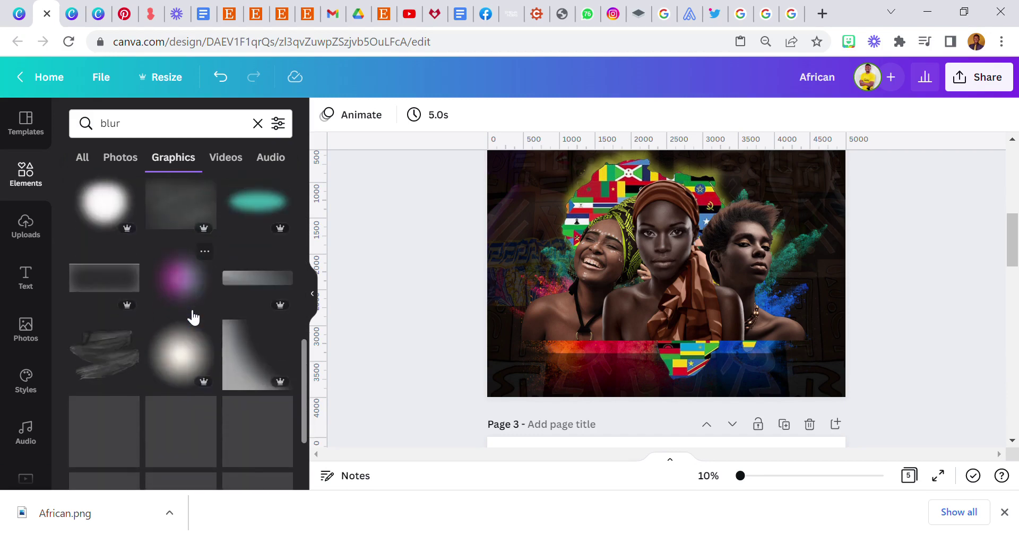
scroll(191, 308, down, 6)
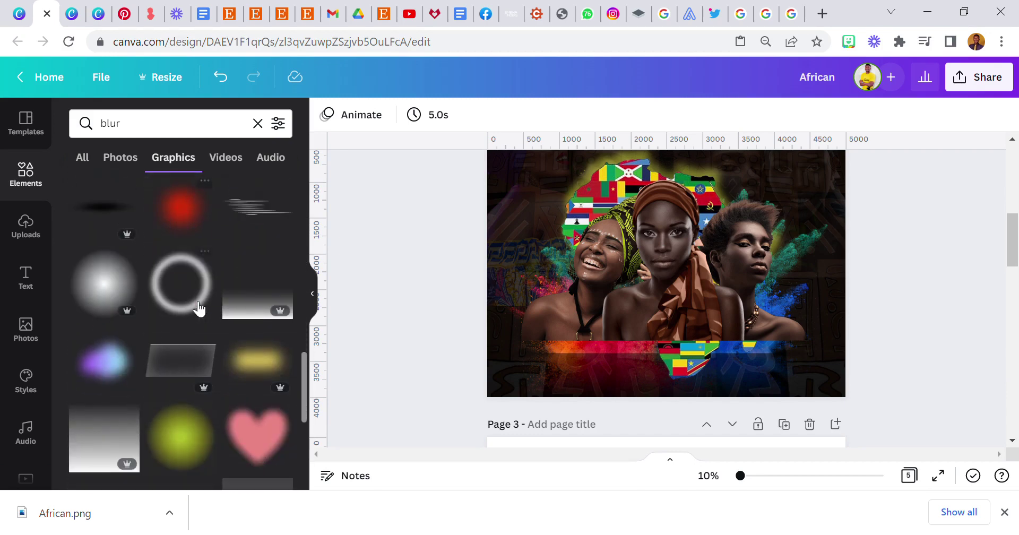
scroll(199, 307, down, 5)
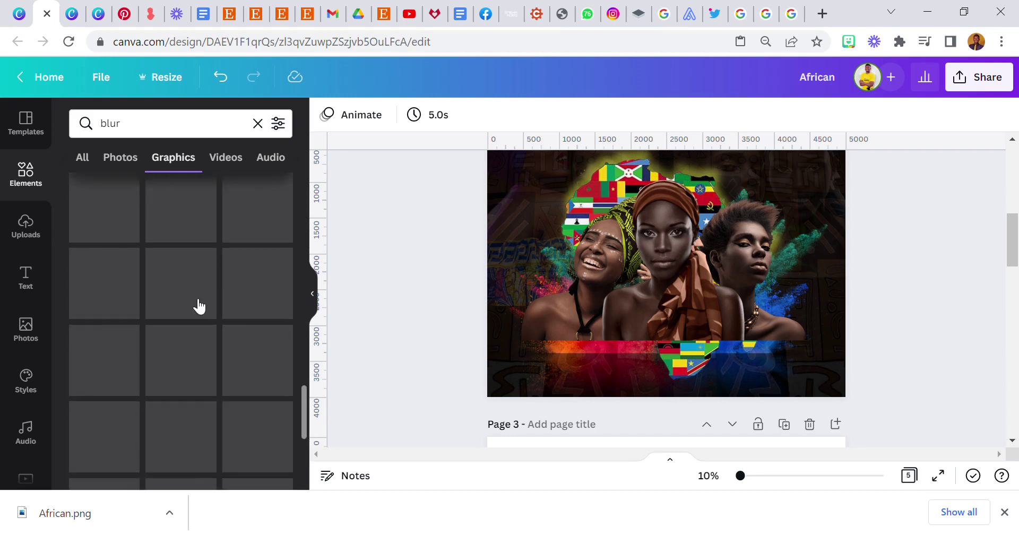
scroll(199, 305, down, 8)
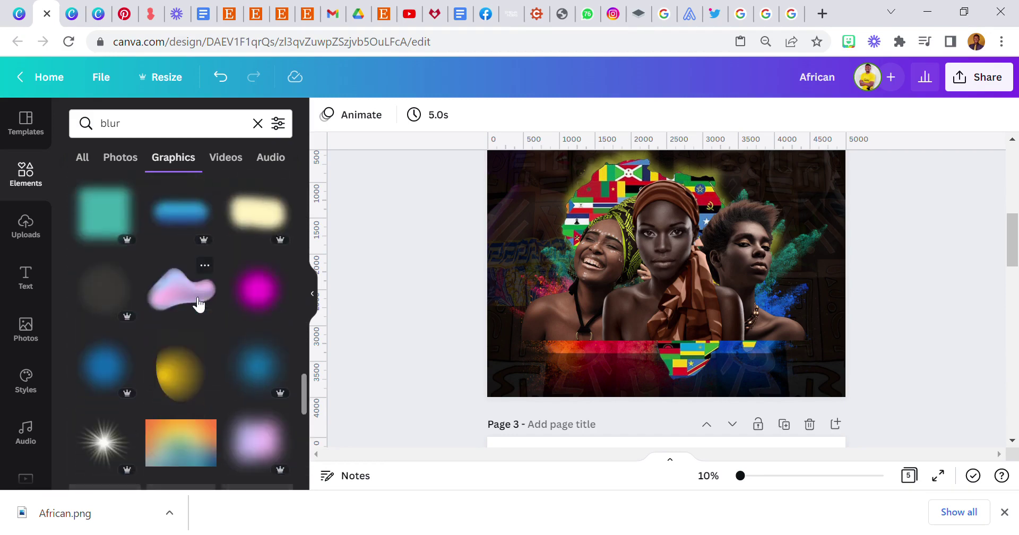
scroll(199, 305, down, 5)
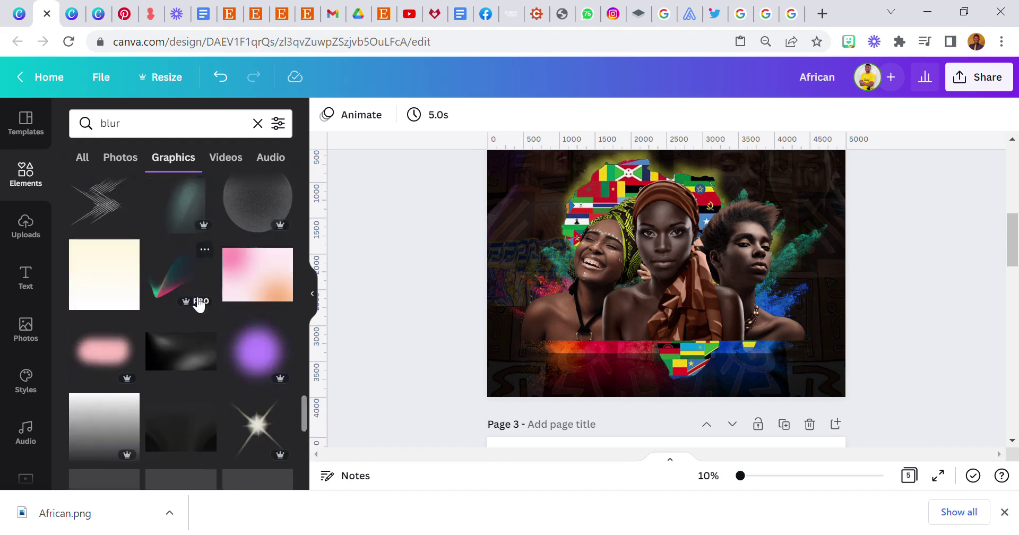
scroll(194, 297, down, 8)
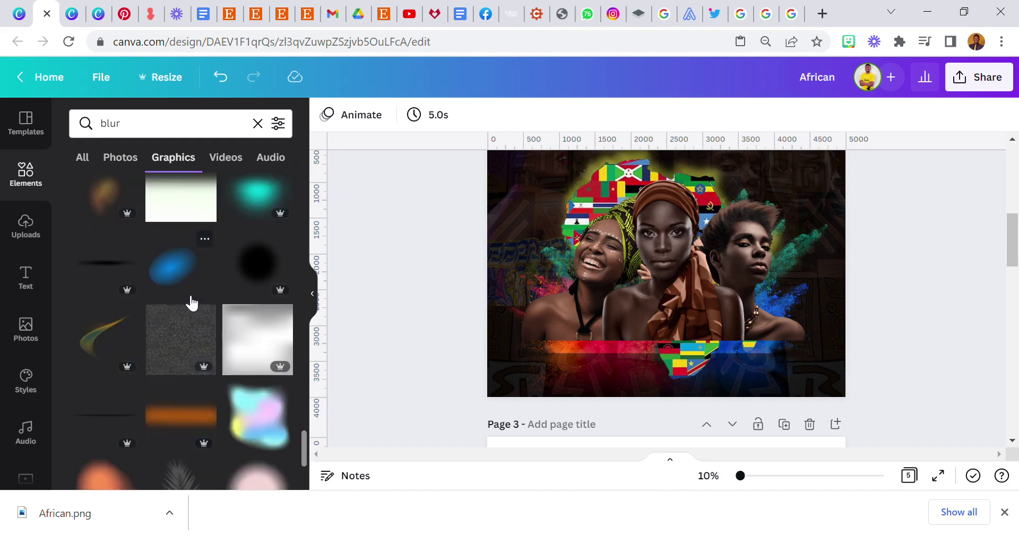
scroll(188, 304, down, 1)
click(114, 333)
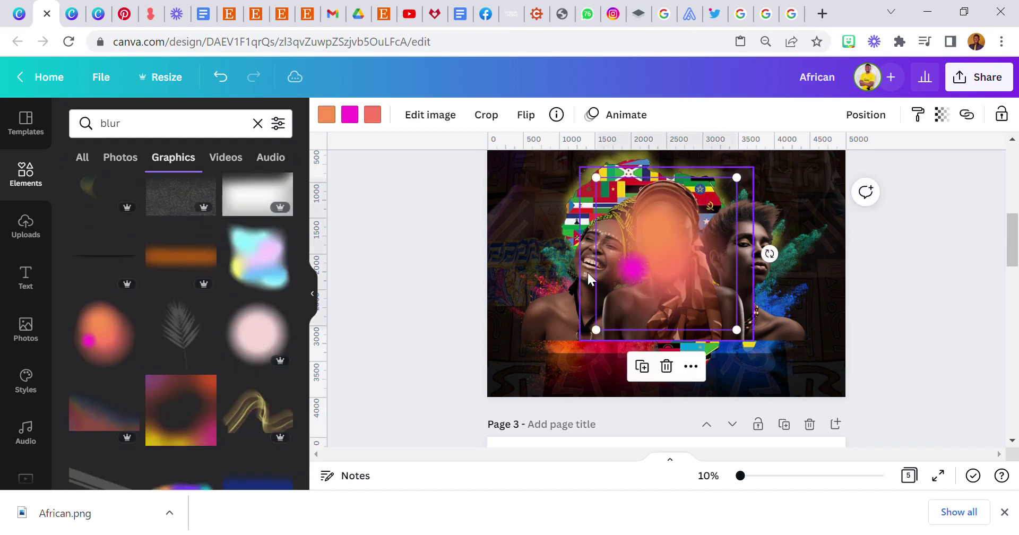
drag(650, 266, 537, 351)
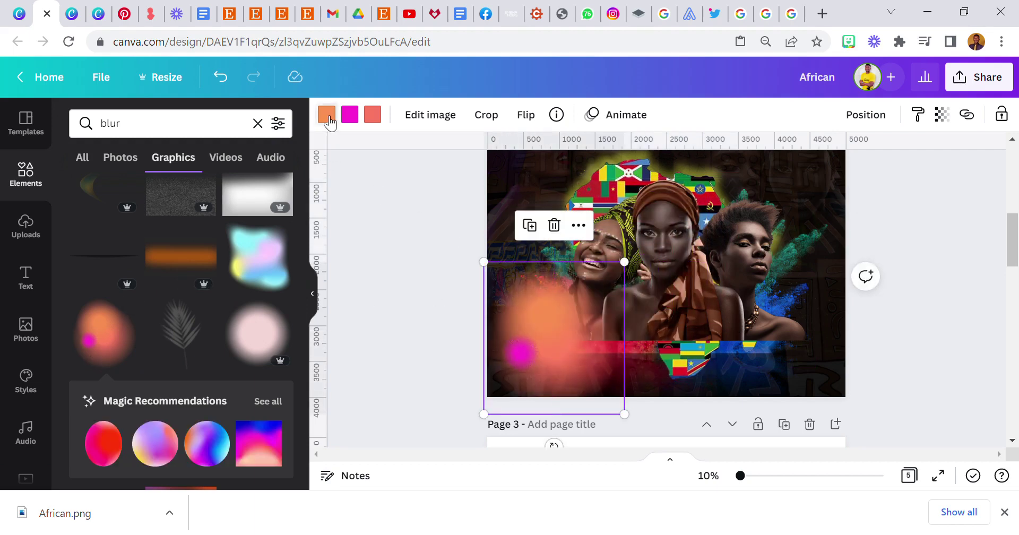
Step: Recolor the blurred blob's orange, magenta and coral colors to black
click(327, 115)
click(125, 190)
click(358, 118)
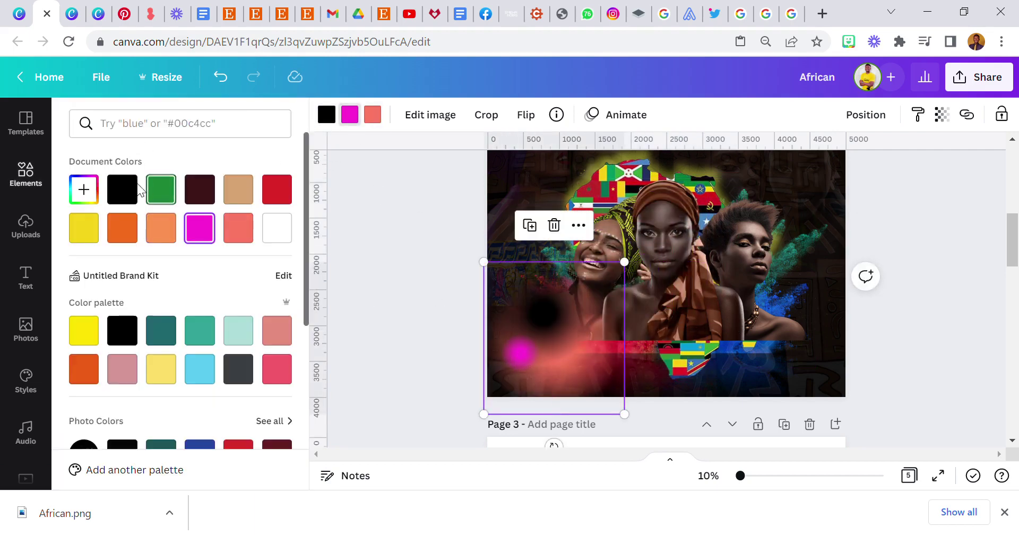
click(122, 189)
click(378, 121)
click(122, 190)
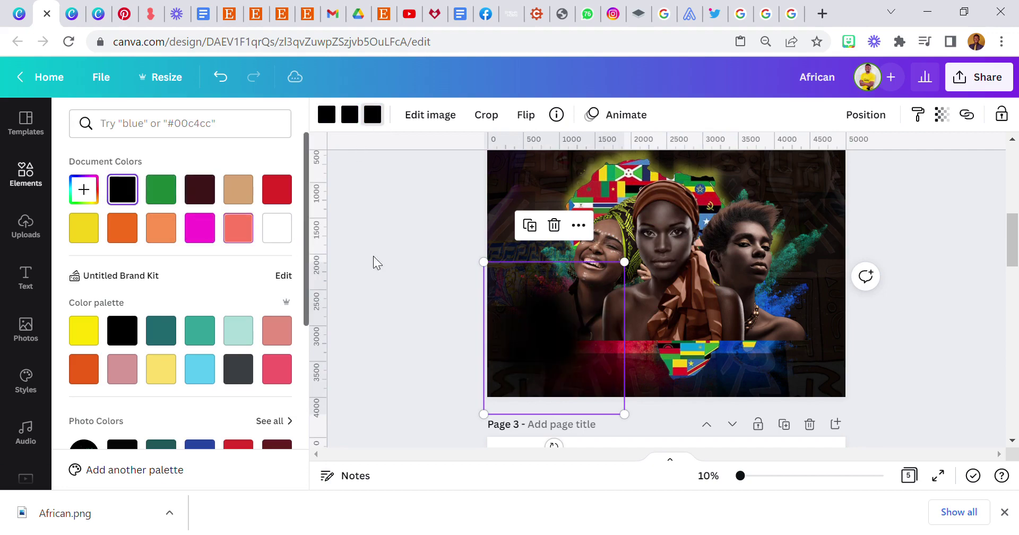
Step: Set the black blur's transparency to 82, enlarge it slightly and position it over the poster's lower-left corner
drag(538, 333, 547, 378)
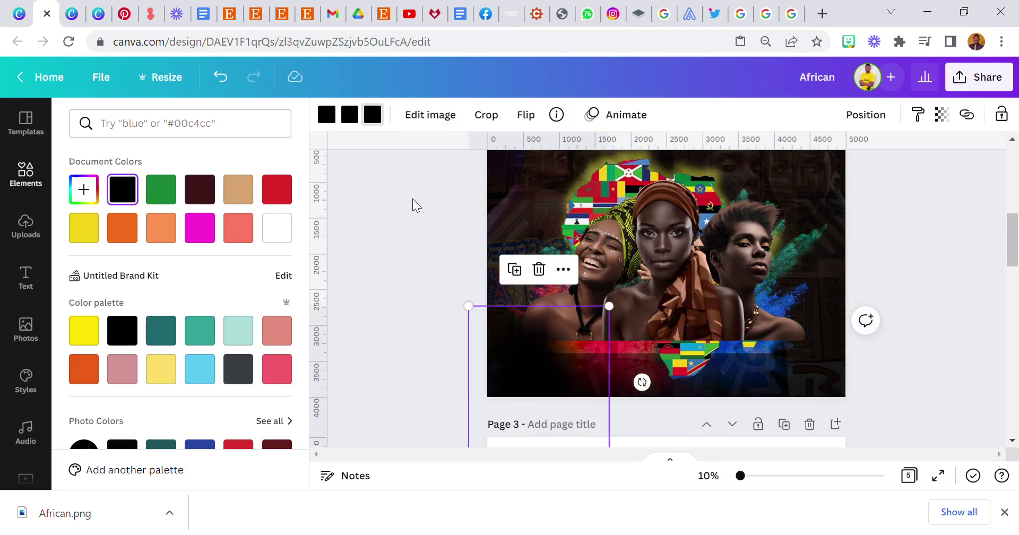
click(939, 115)
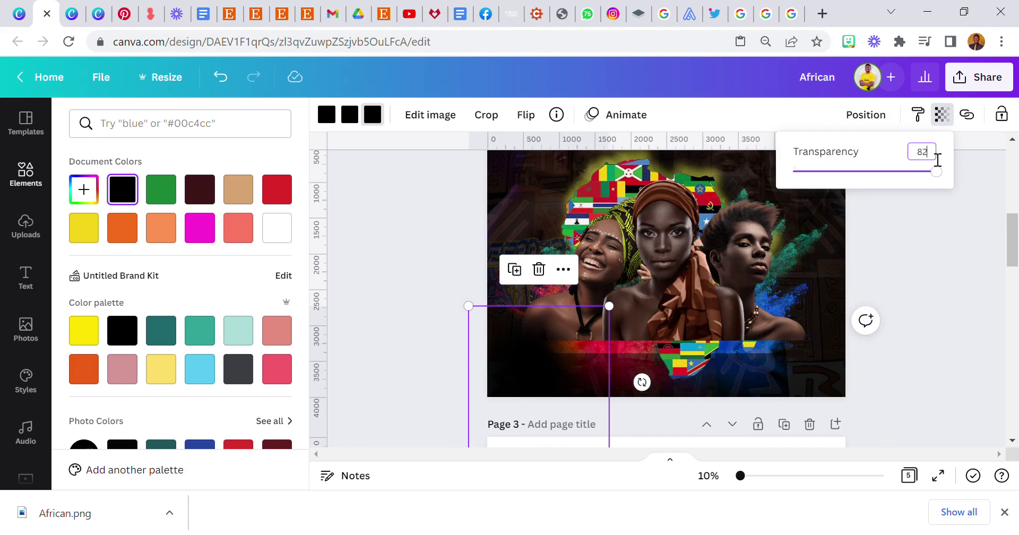
drag(540, 357, 536, 347)
drag(604, 292, 619, 269)
drag(534, 366, 539, 375)
Step: Place copies of the black blur over the poster's lower-right corner and lower center, setting the center copy's transparency to 100
drag(505, 346, 785, 340)
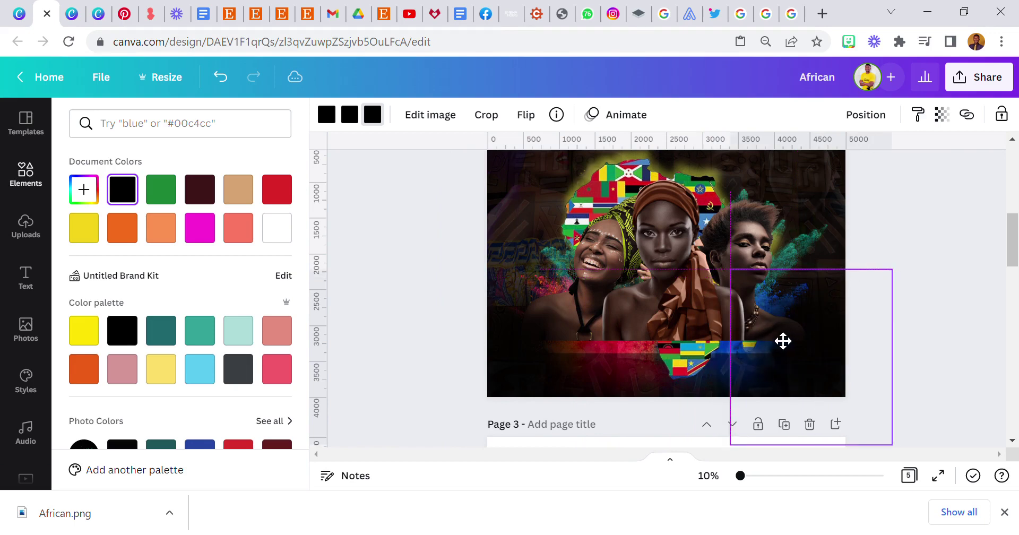
drag(780, 341, 615, 381)
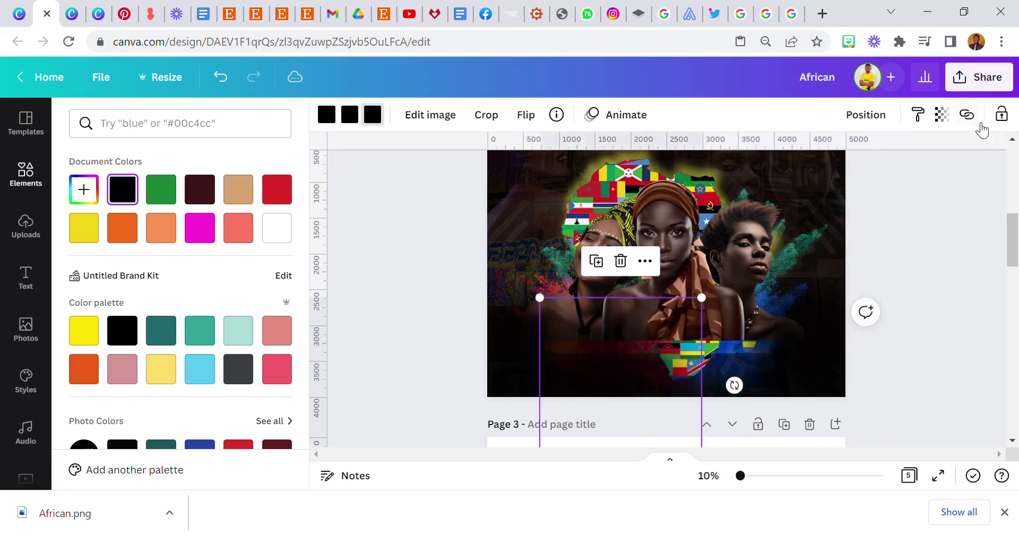
click(942, 116)
drag(915, 174, 951, 202)
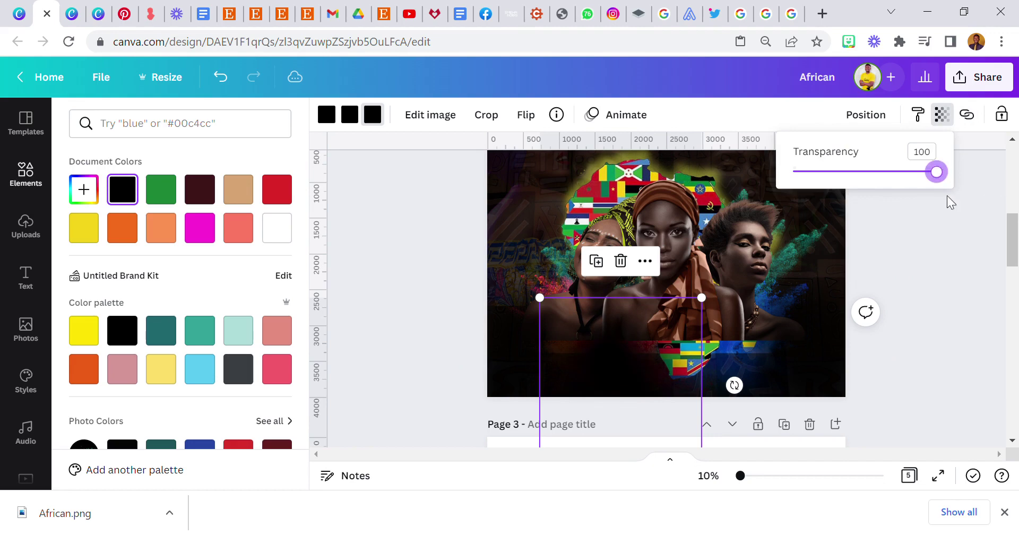
Step: Position further black blur copies along the poster's bottom to cover the models' hard lower edge, then deselect
drag(632, 372, 625, 369)
drag(594, 330, 694, 367)
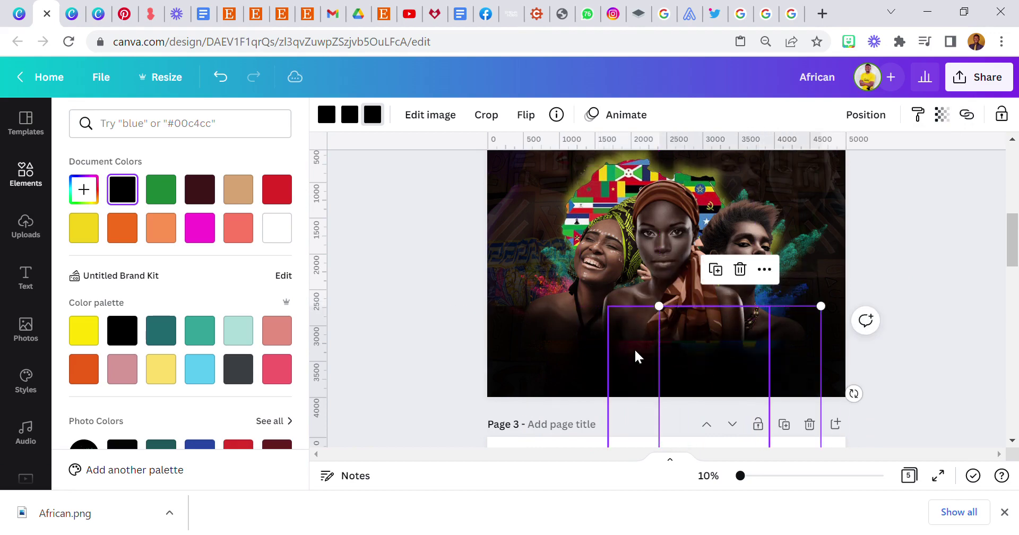
click(899, 247)
scroll(892, 252, up, 3)
scroll(867, 276, down, 3)
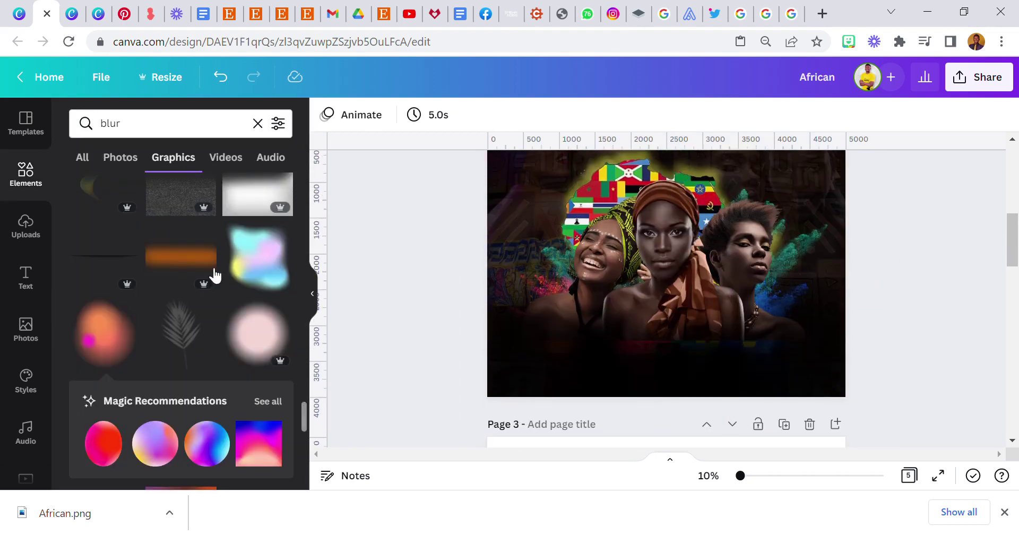
Step: Add a subheading text box below the center model and clear its placeholder text
click(34, 282)
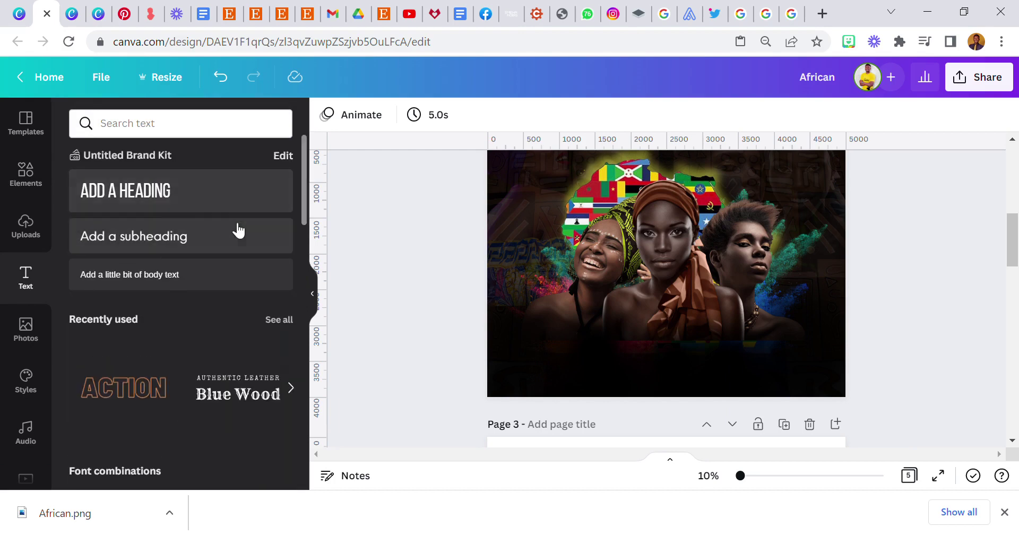
click(168, 234)
drag(658, 264, 475, 239)
drag(708, 272, 801, 358)
key(BackSpace)
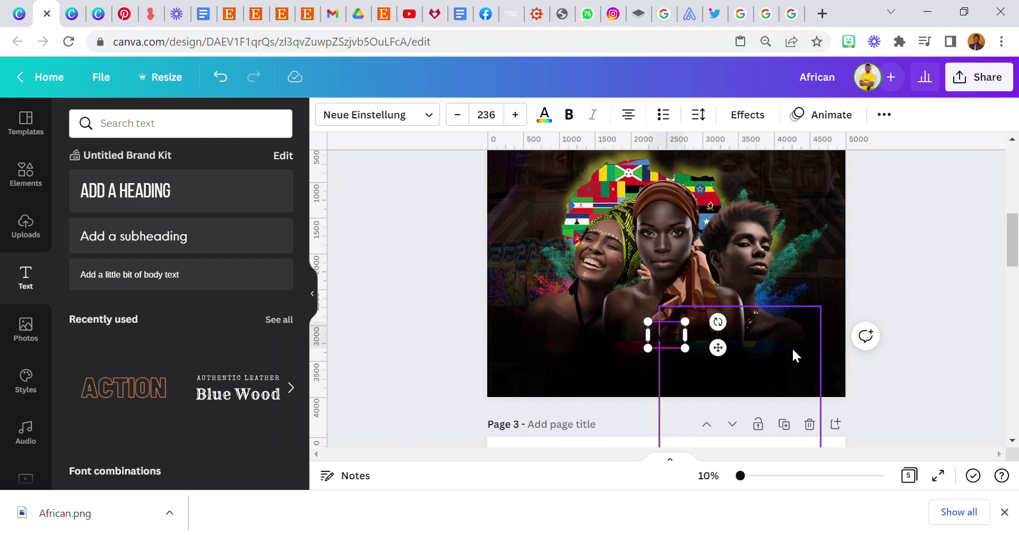
Step: Enter "African" in the new text box, color it white and widen the box to fit the word
click(547, 121)
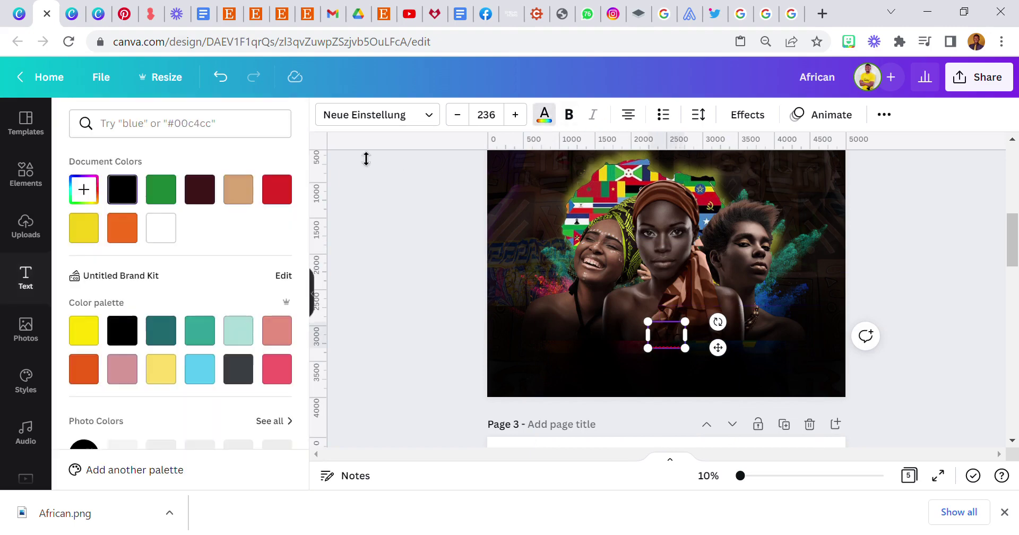
click(84, 228)
text(Afri)
click(161, 227)
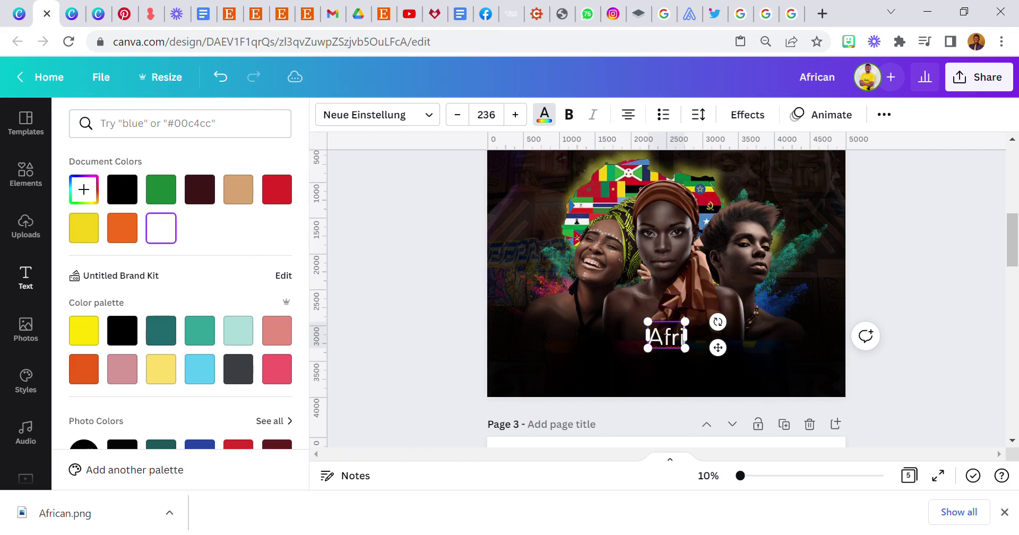
drag(696, 346, 764, 346)
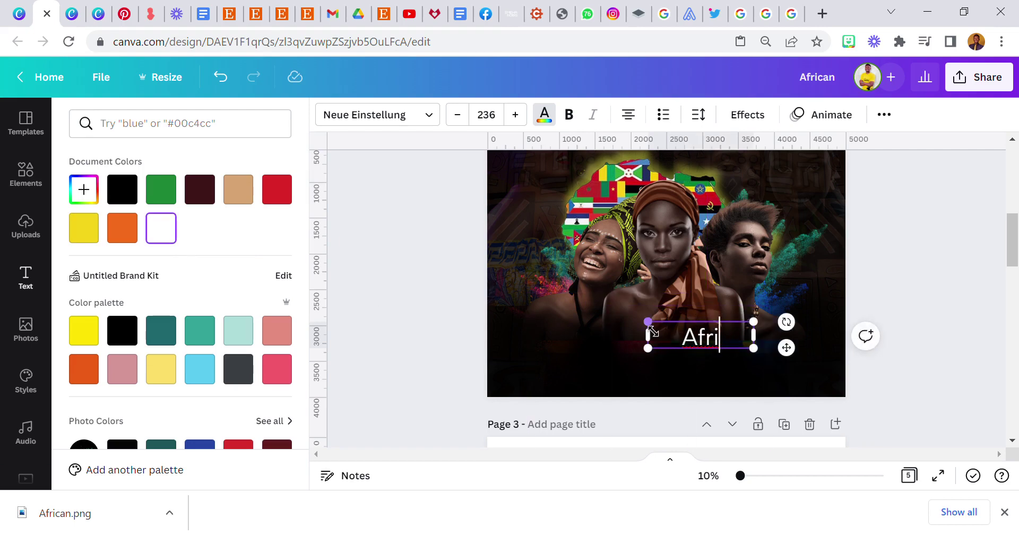
text(can)
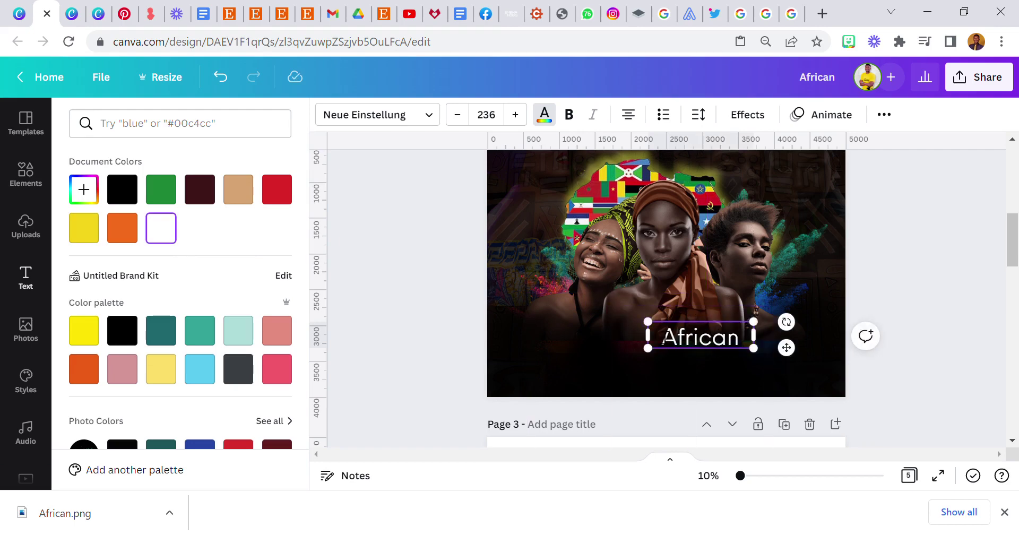
Step: Enlarge the "African" text to size 506 and move it to the center across the models' lower bodies
drag(656, 331, 472, 308)
click(454, 305)
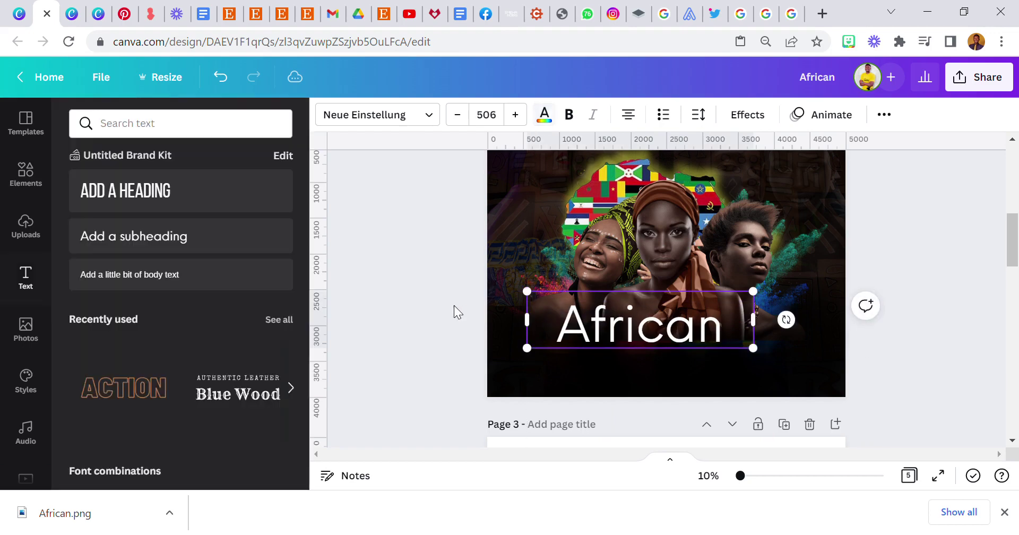
drag(626, 307, 657, 320)
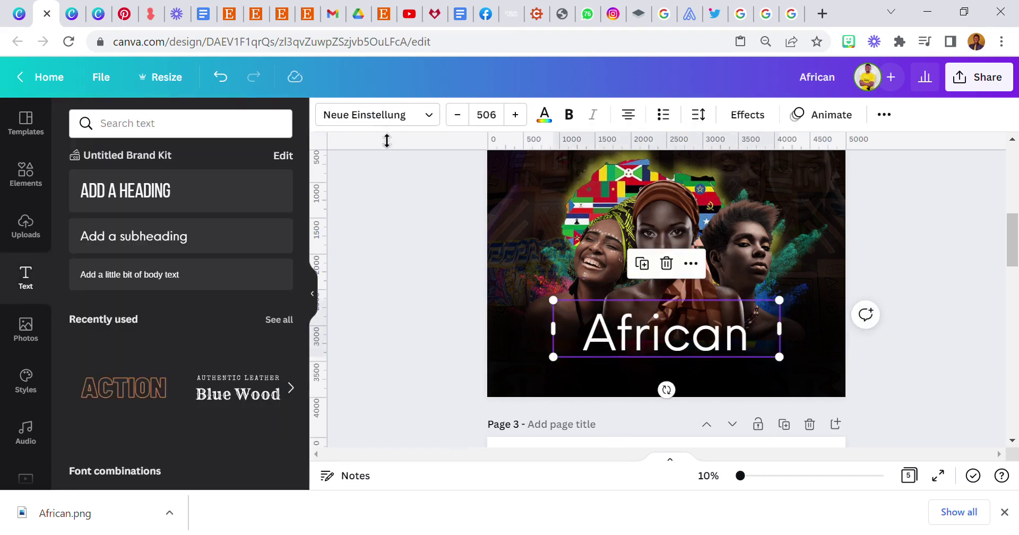
Step: Set the "African" text to the Nexa Script font at size 665 and move it slightly upward
click(345, 115)
text(nexa)
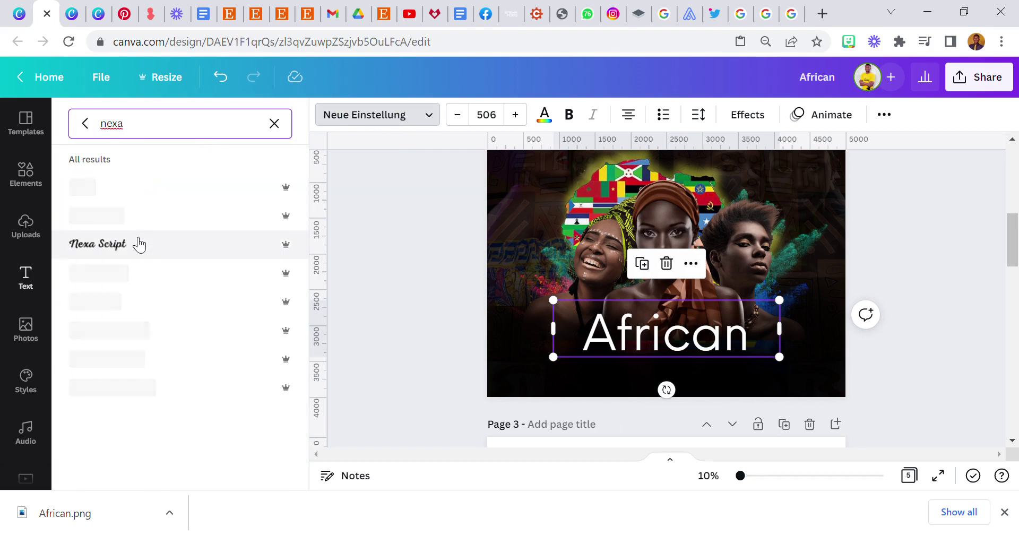
click(139, 244)
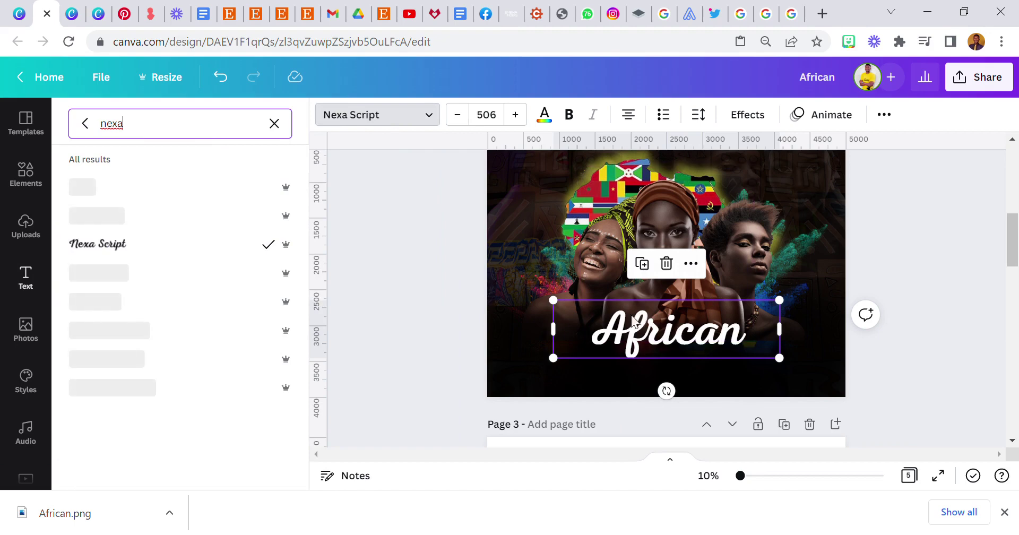
click(487, 115)
text(665)
key(Return)
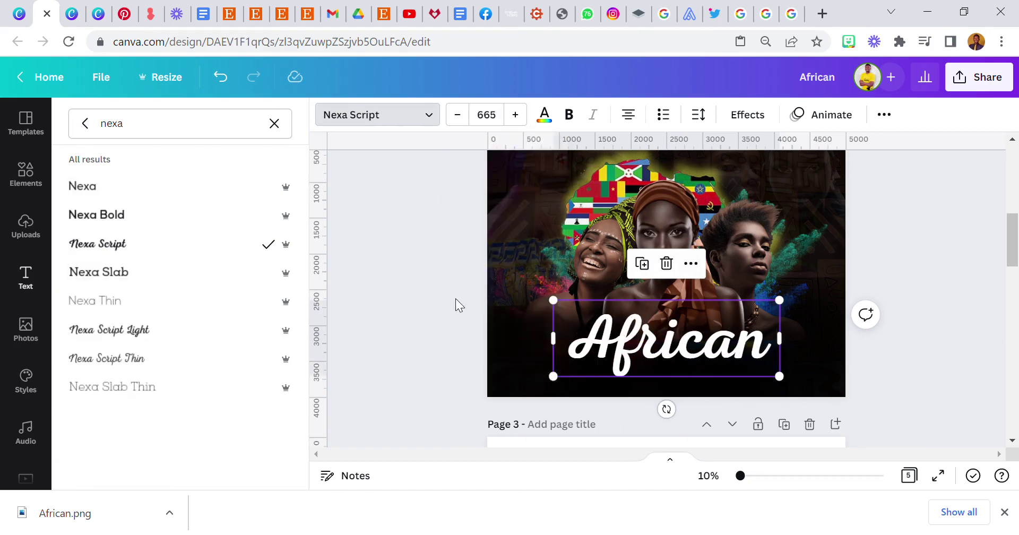
click(480, 345)
drag(736, 351, 737, 347)
scroll(725, 336, up, 3)
scroll(728, 361, down, 3)
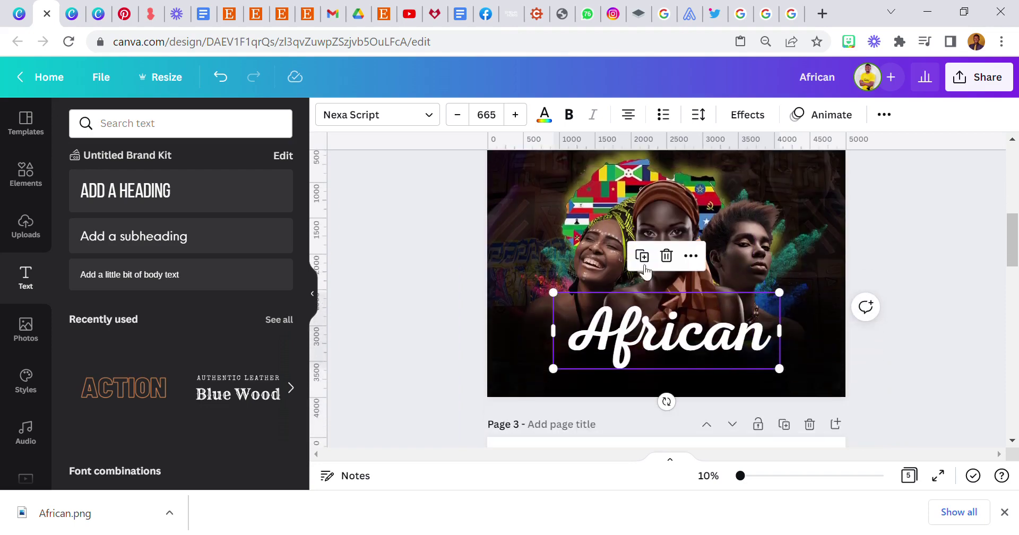
Step: Color the letters "Af" of "African" green (#1b8537)
click(644, 331)
drag(640, 330, 566, 334)
click(542, 117)
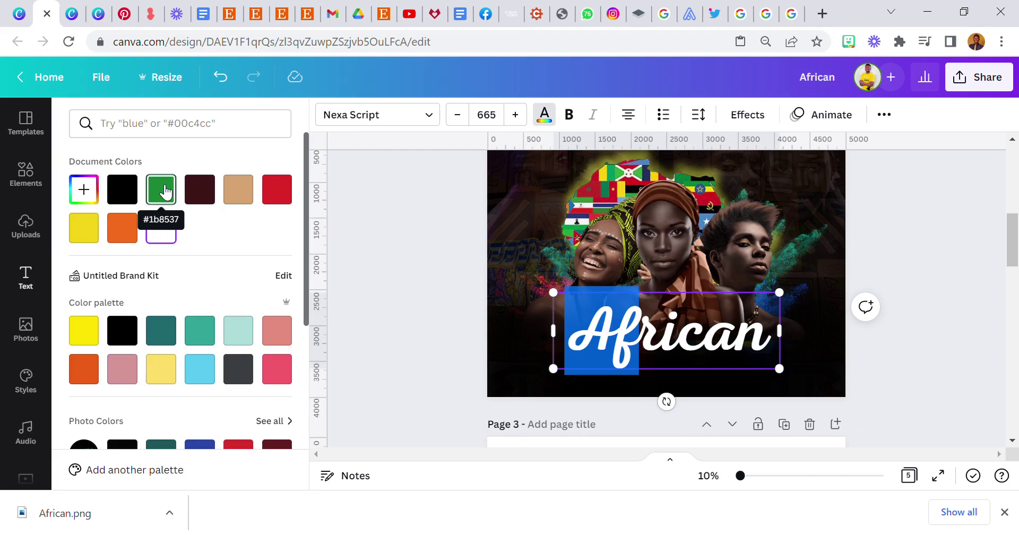
click(165, 191)
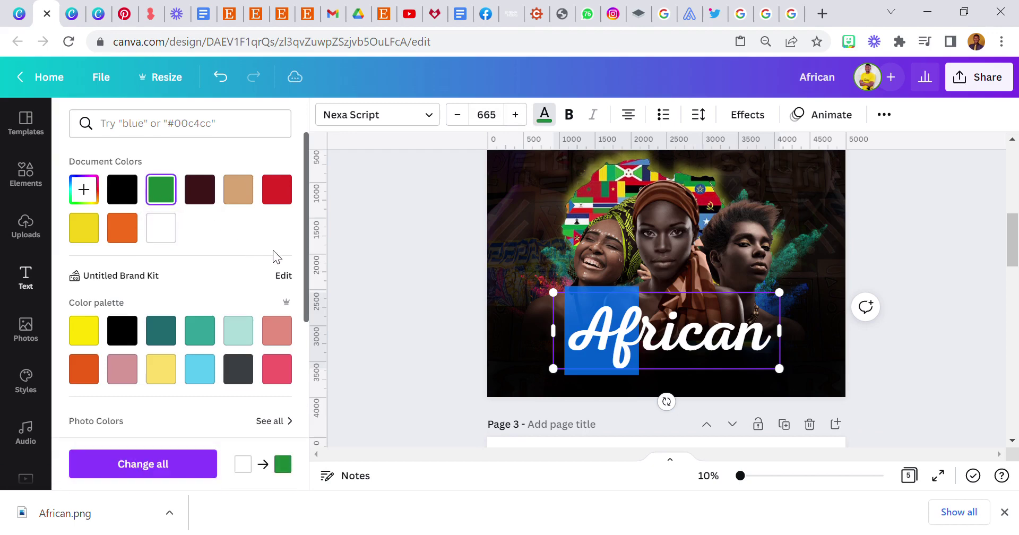
Step: Color the letters "ric" of "African" with the document's yellow
click(646, 341)
drag(641, 343, 688, 342)
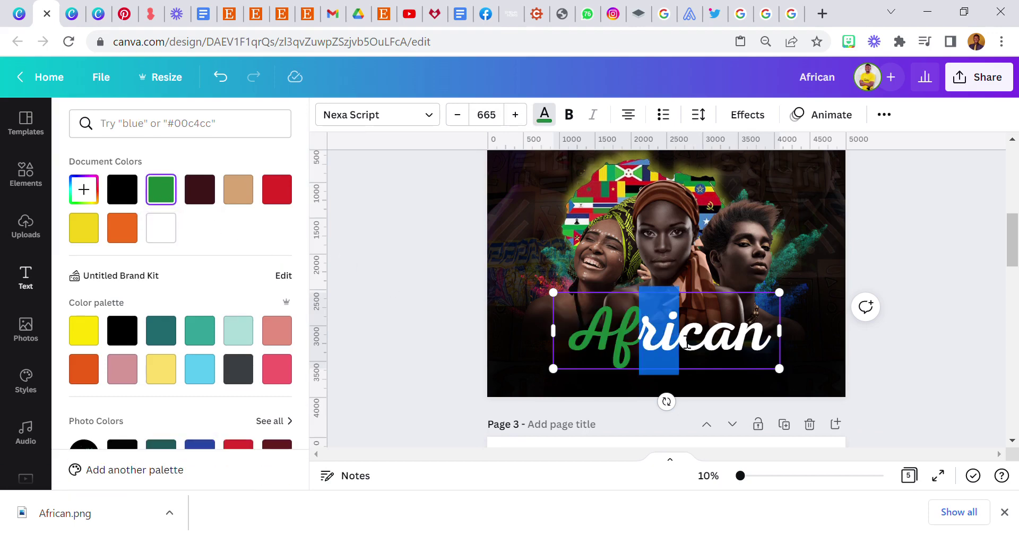
click(84, 227)
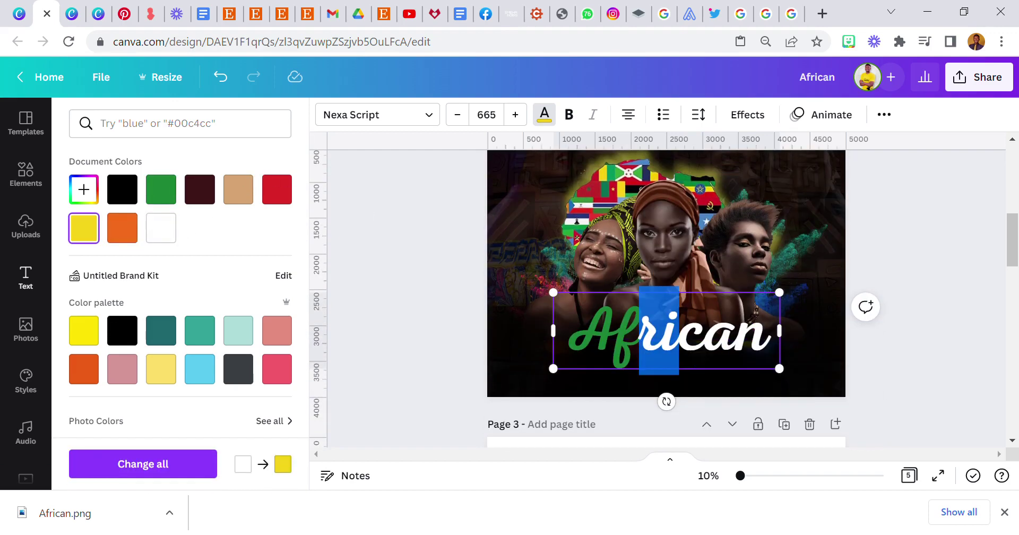
double_click(708, 346)
click(671, 342)
double_click(670, 342)
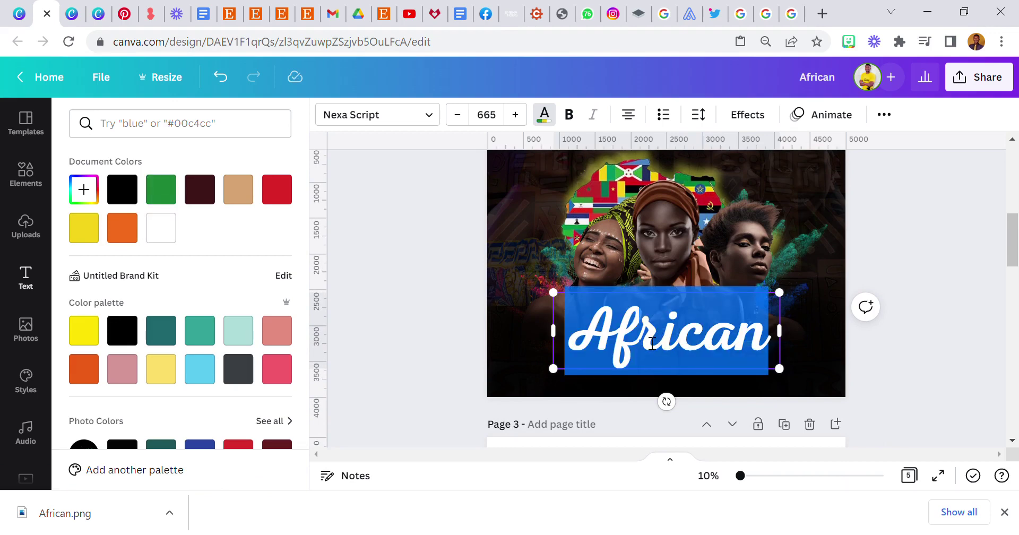
click(628, 345)
drag(648, 340, 708, 342)
click(98, 230)
Step: Color the letters "an" of "African" with the document's red and deselect the text
drag(706, 342, 771, 343)
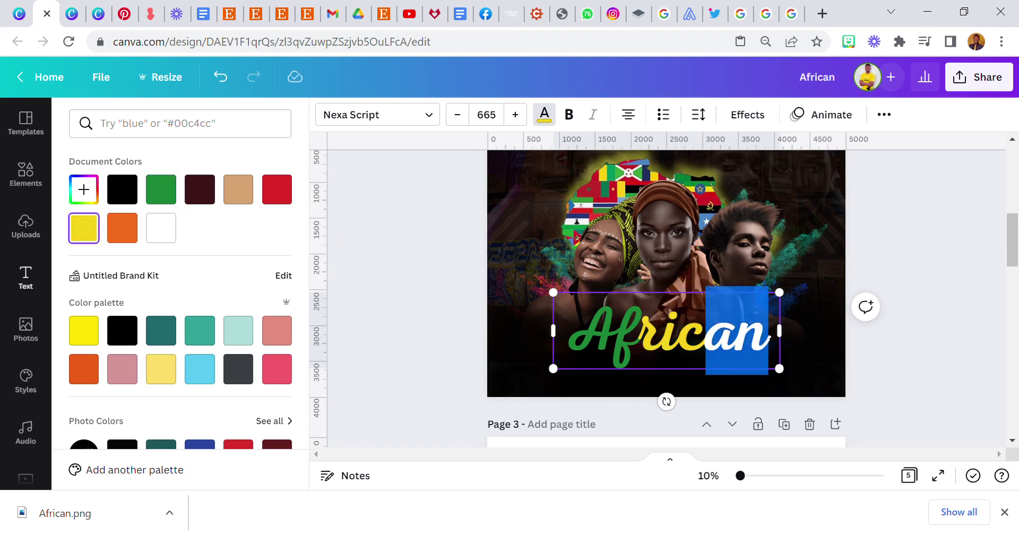
click(291, 200)
click(445, 282)
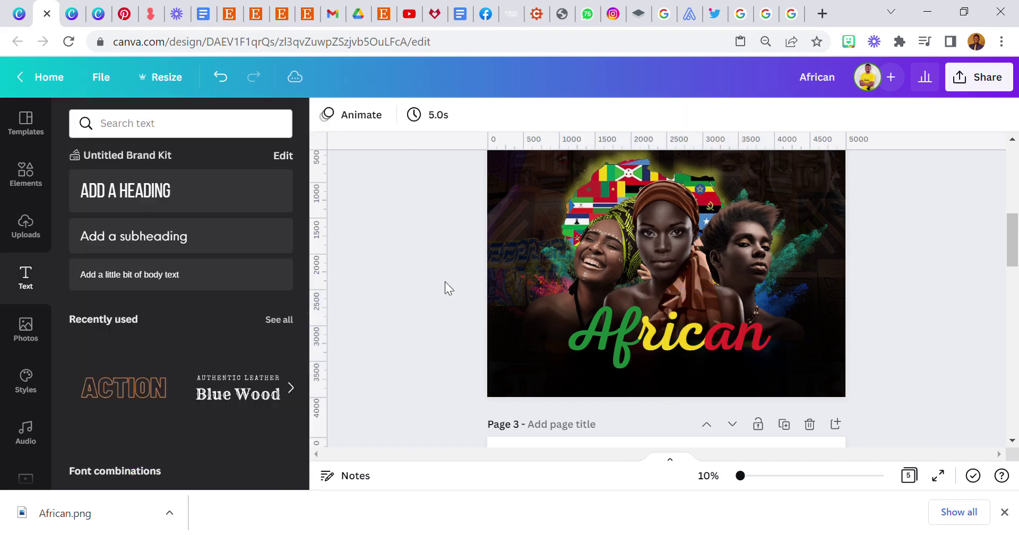
Step: Add a subheading text box and replace its placeholder text with "QUEENS"
click(214, 245)
click(652, 253)
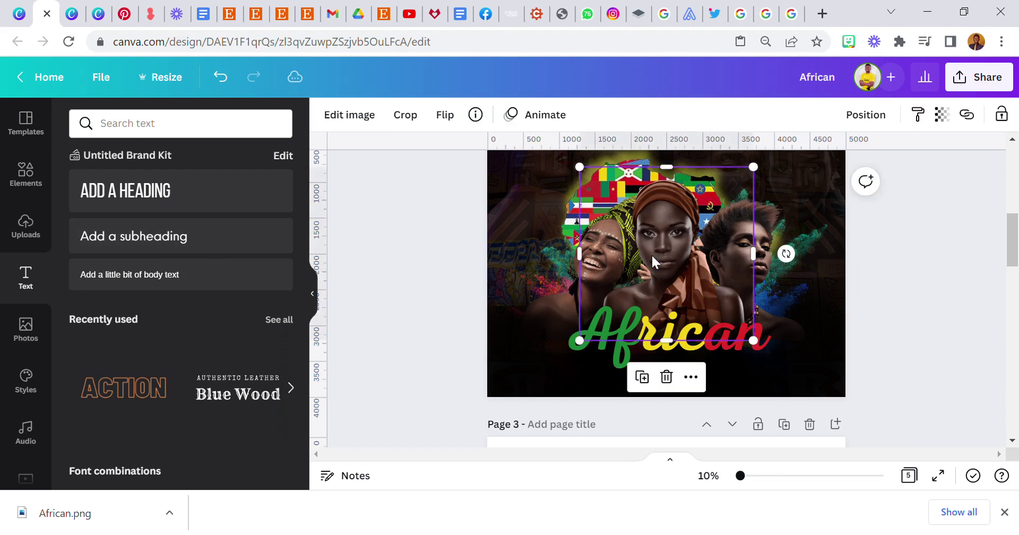
click(662, 263)
drag(670, 268, 727, 300)
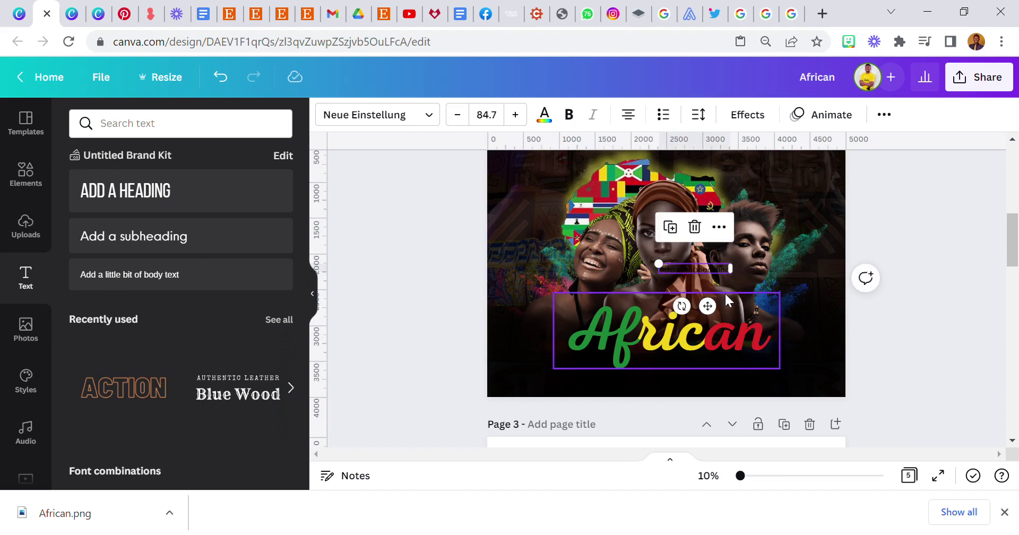
double_click(702, 271)
text(Culture)
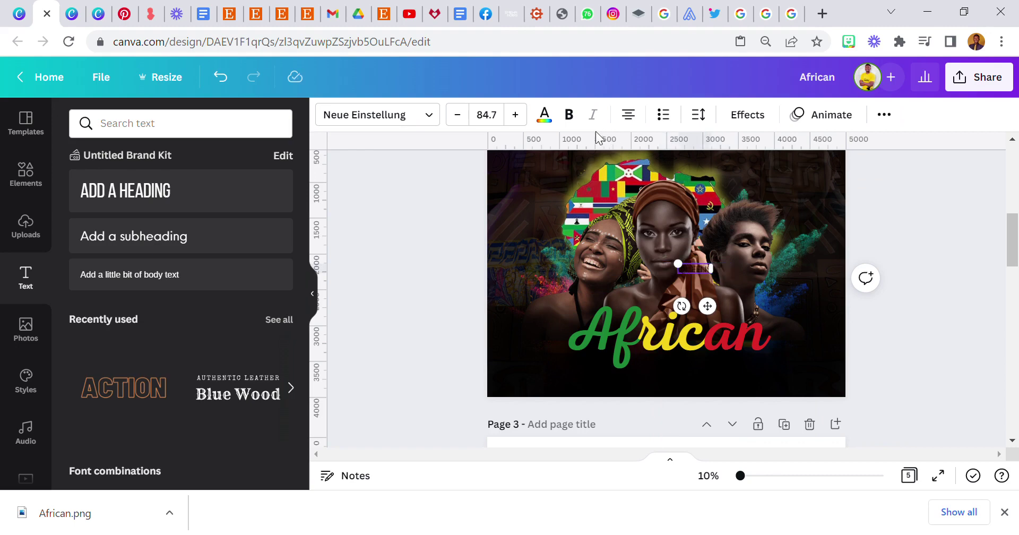
Step: Color the "QUEENS" text white and move it directly below the "African" title
click(544, 114)
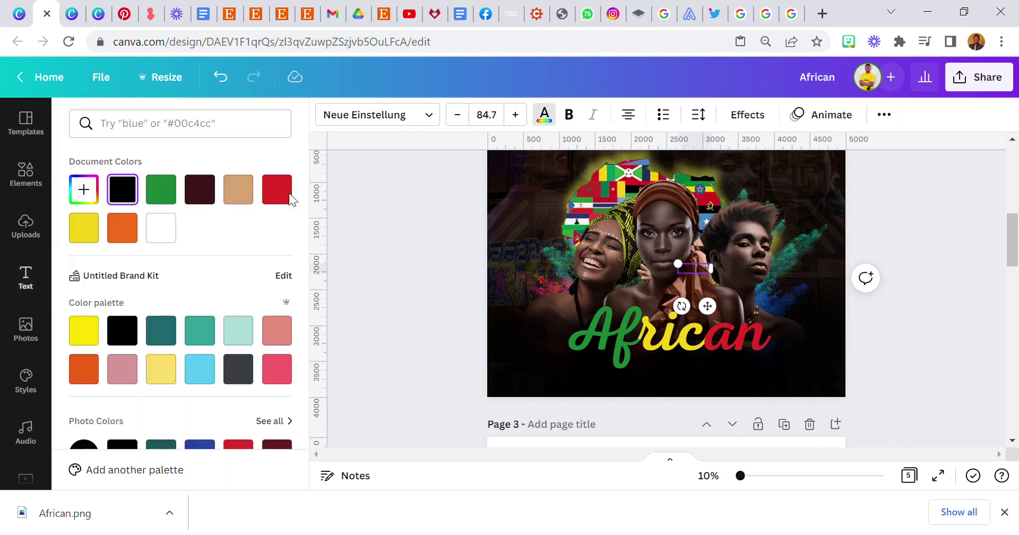
click(159, 239)
drag(708, 305, 712, 405)
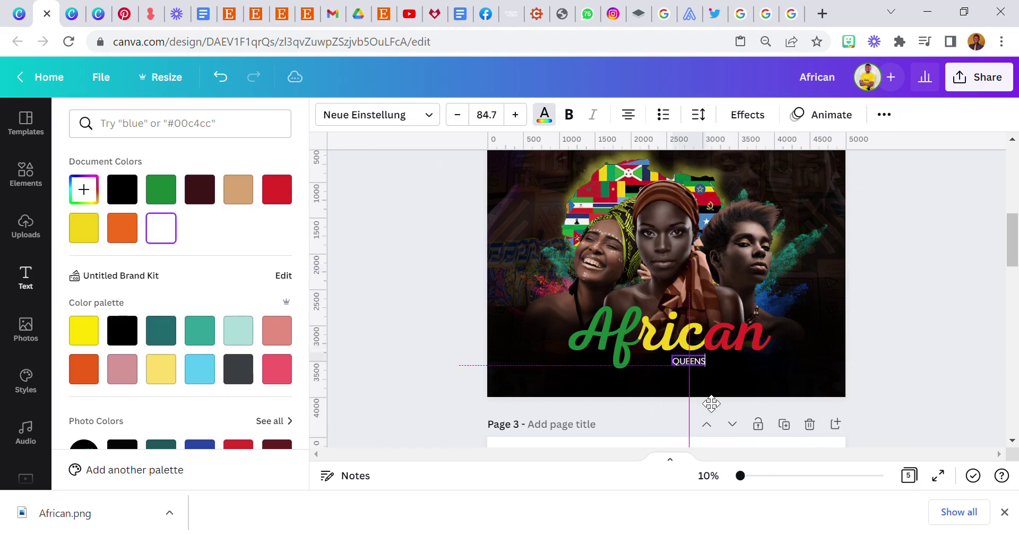
Step: Set the "QUEENS" text to the Fredoka One font at size 100
click(417, 116)
text(nexa)
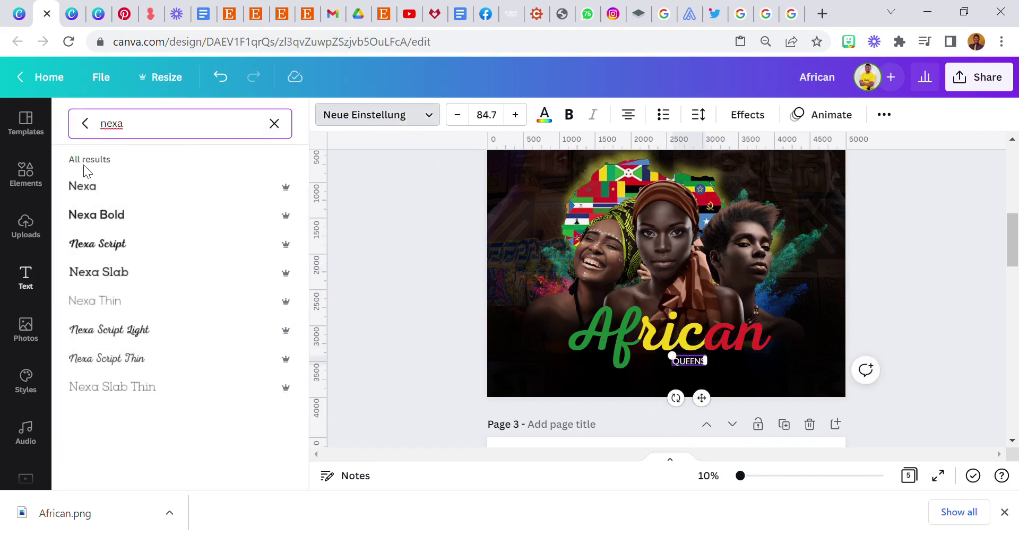
click(85, 123)
click(147, 162)
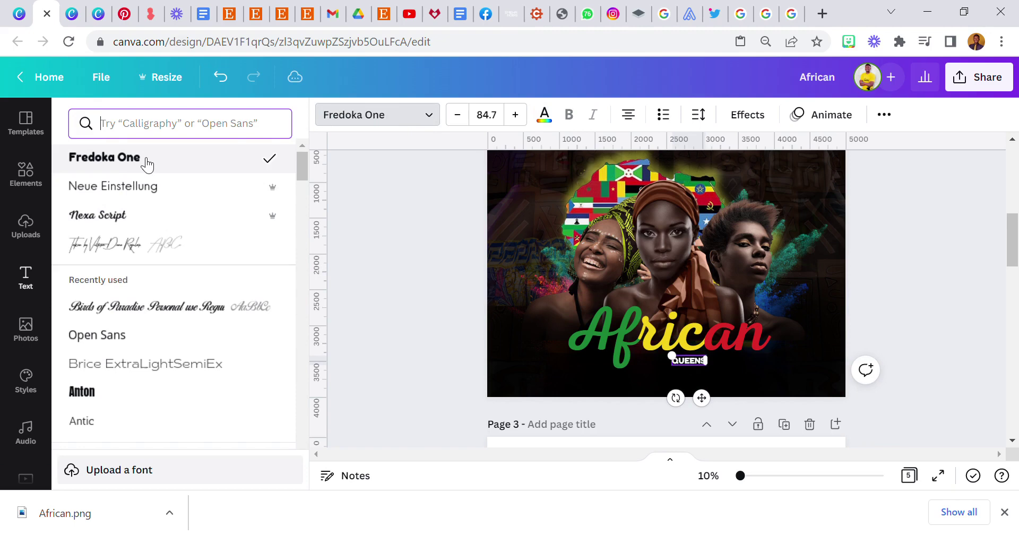
click(502, 117)
key(Return)
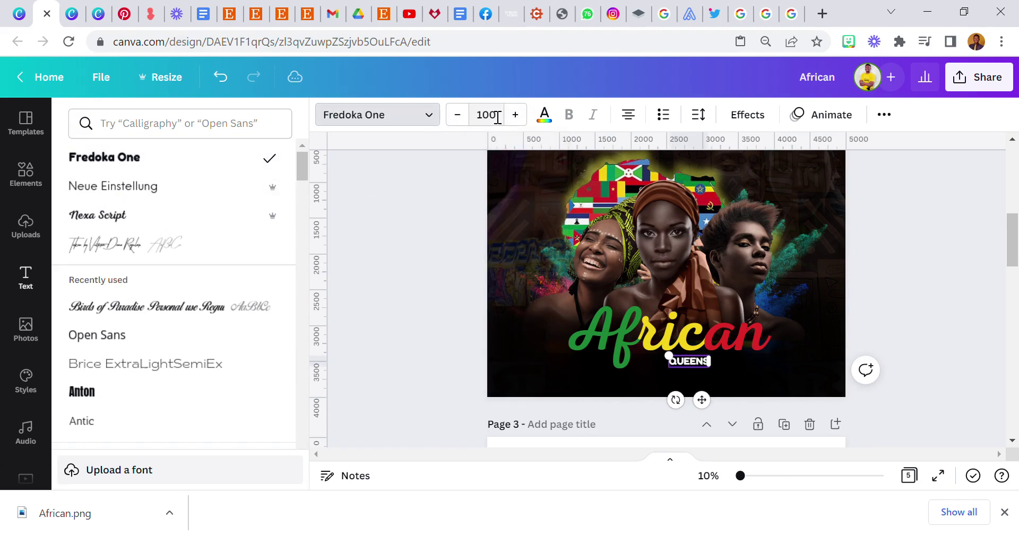
Step: Set the letter spacing of "QUEENS" to 610 and deselect the text
click(699, 114)
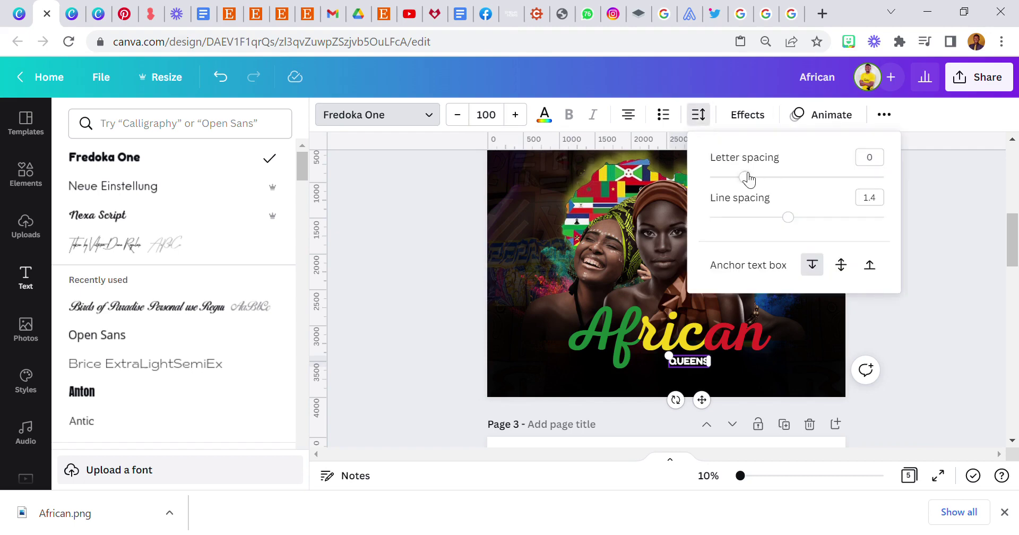
drag(748, 179, 859, 199)
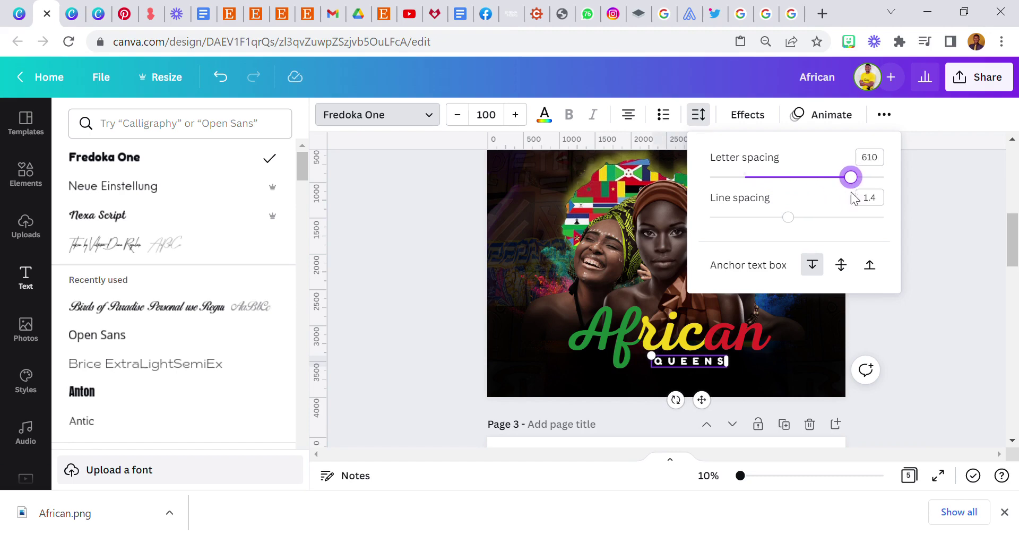
click(428, 330)
click(436, 333)
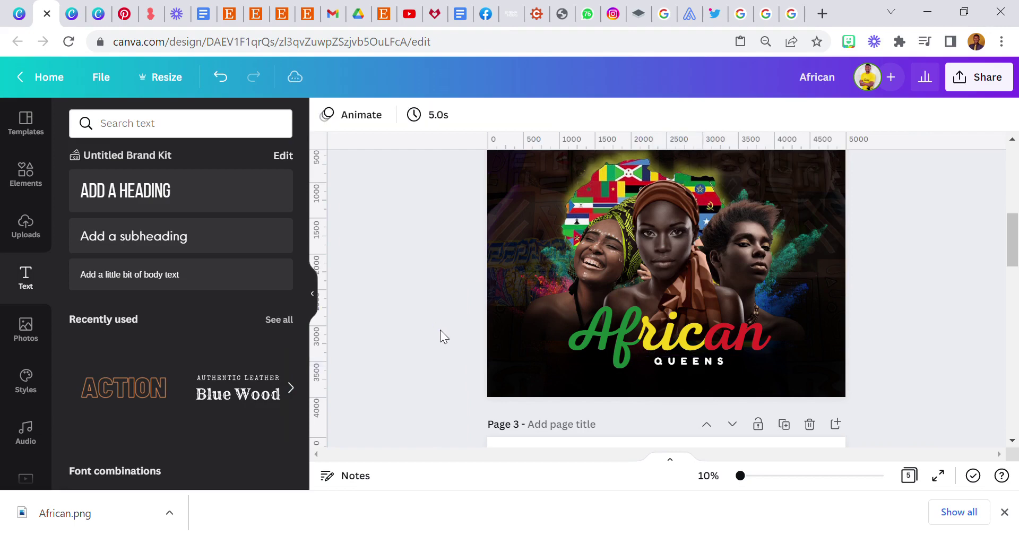
Step: Shift "QUEENS" slightly left and up beneath "African", then deselect it
scroll(495, 346, up, 3)
scroll(494, 345, down, 2)
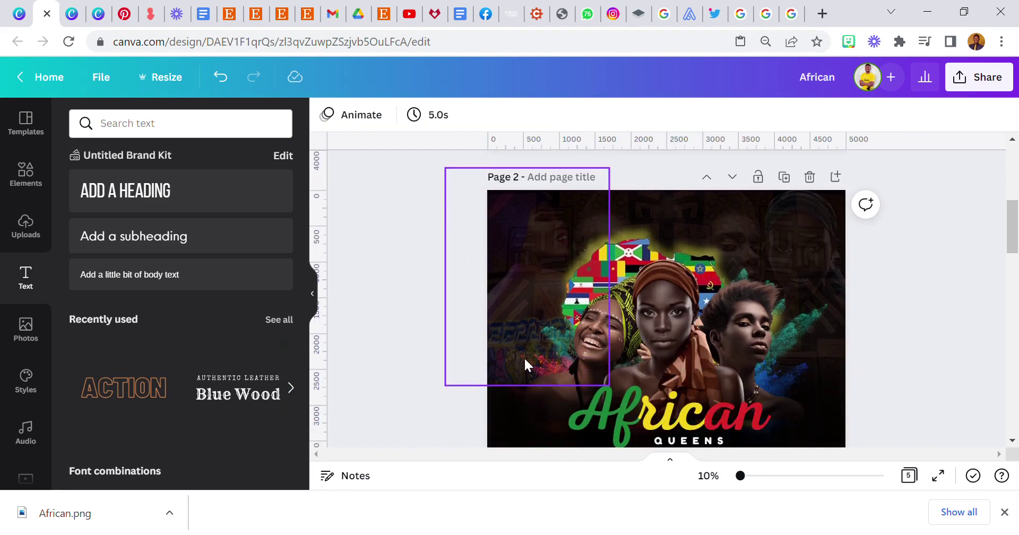
scroll(706, 414, down, 2)
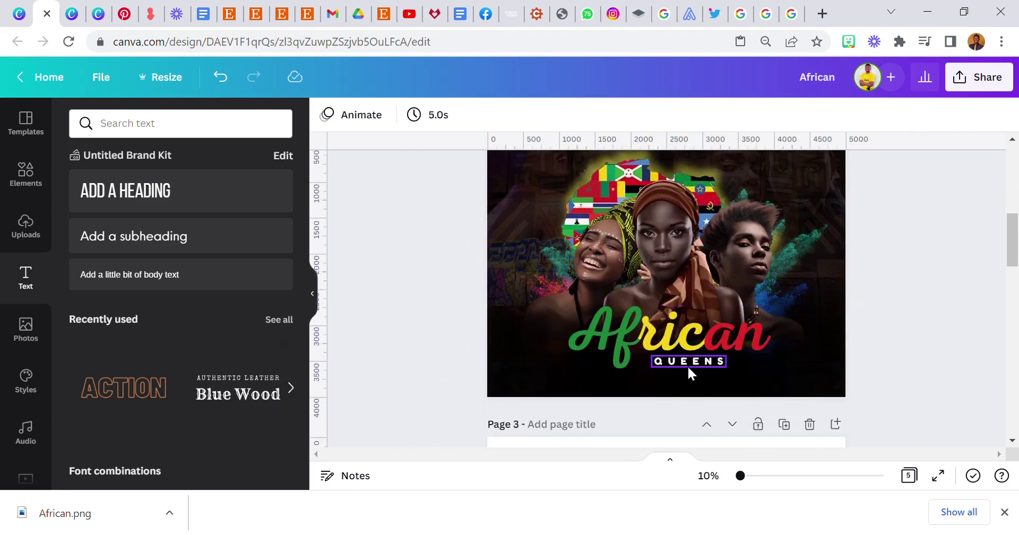
click(687, 364)
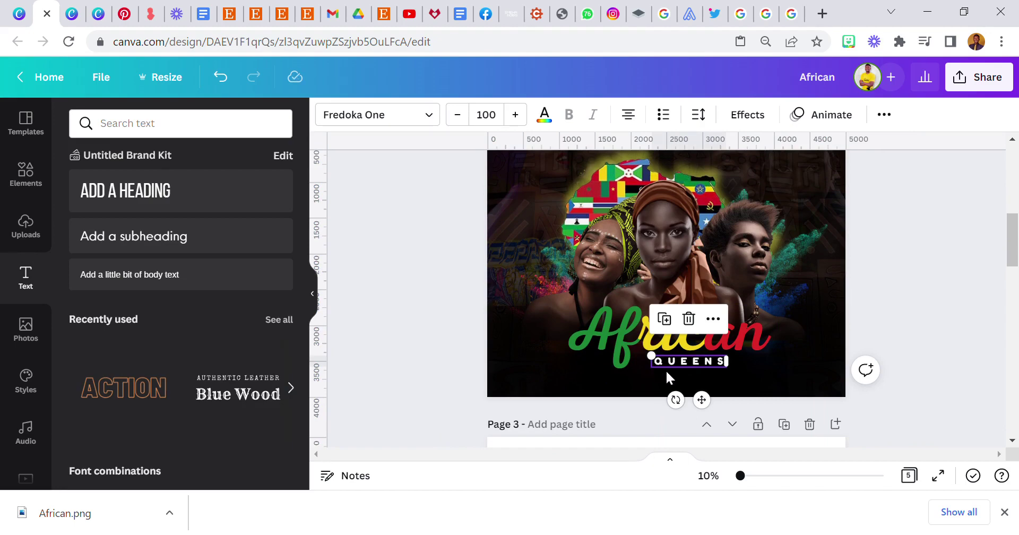
drag(702, 400, 703, 408)
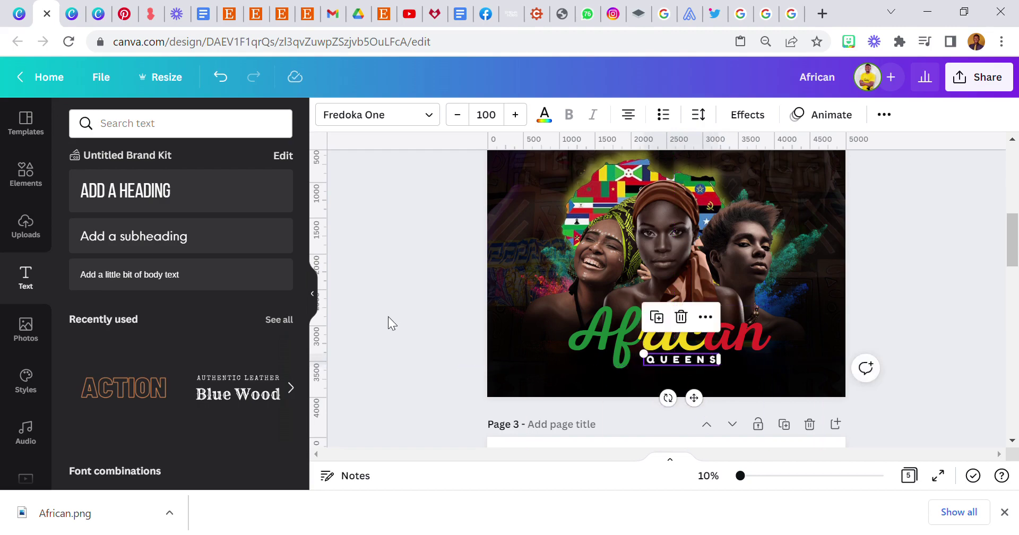
click(391, 317)
scroll(395, 320, up, 2)
scroll(397, 320, down, 2)
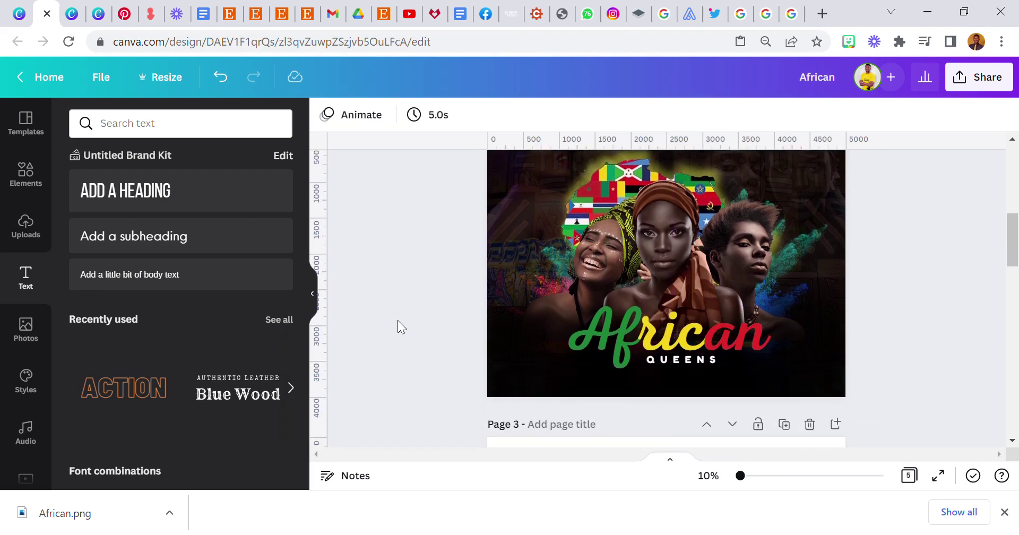
Step: Search the graphics for "AFRICAN MAP" and add the outlined Africa map to the poster
click(33, 180)
click(136, 129)
text(AFR)
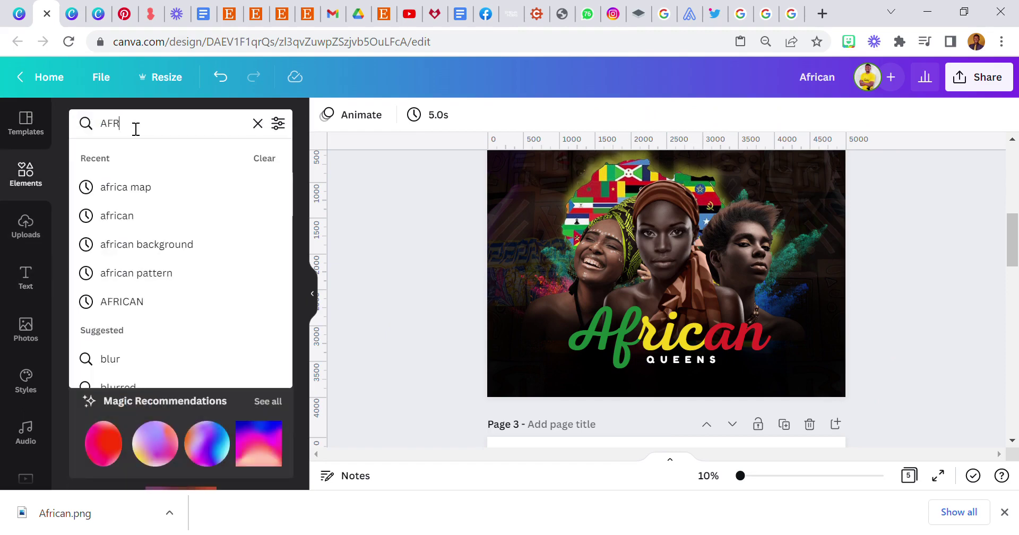
text(ICAN)
key(Return)
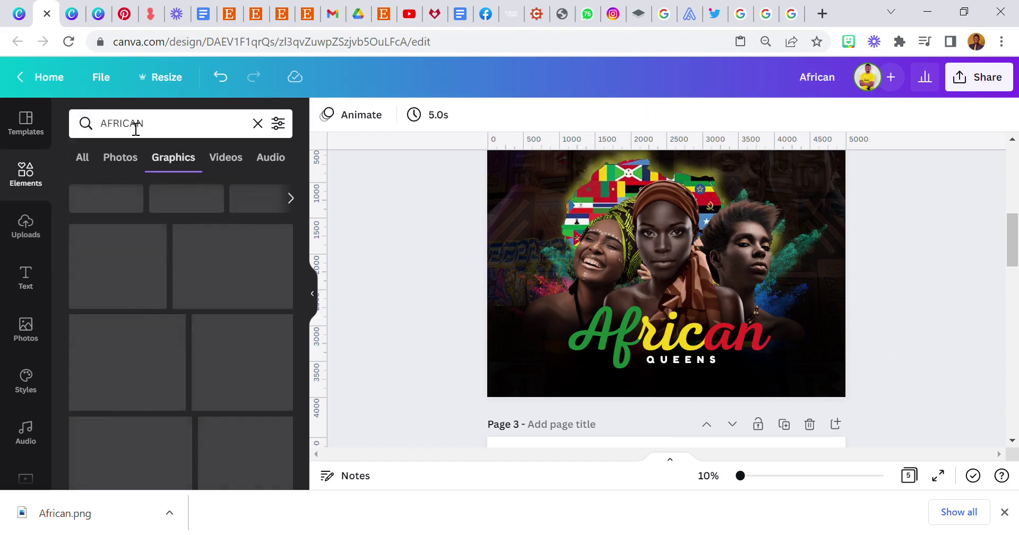
click(160, 133)
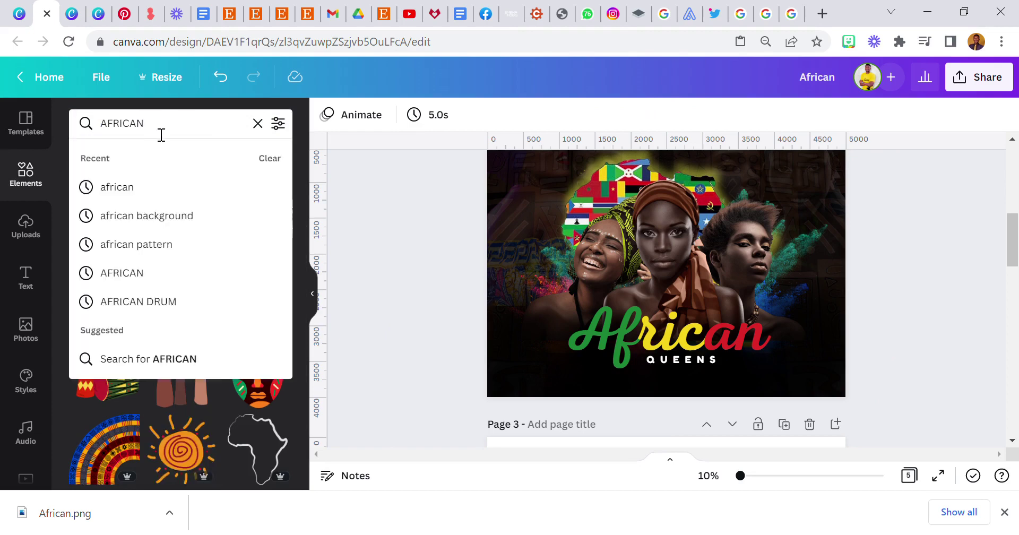
text(MAO)
key(BackSpace)
text(P)
key(Return)
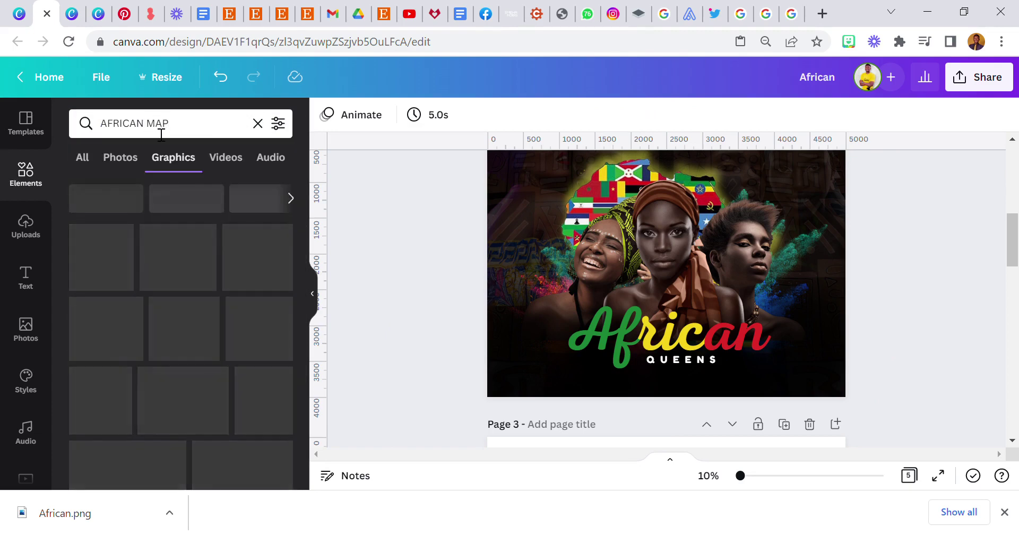
scroll(162, 372, down, 2)
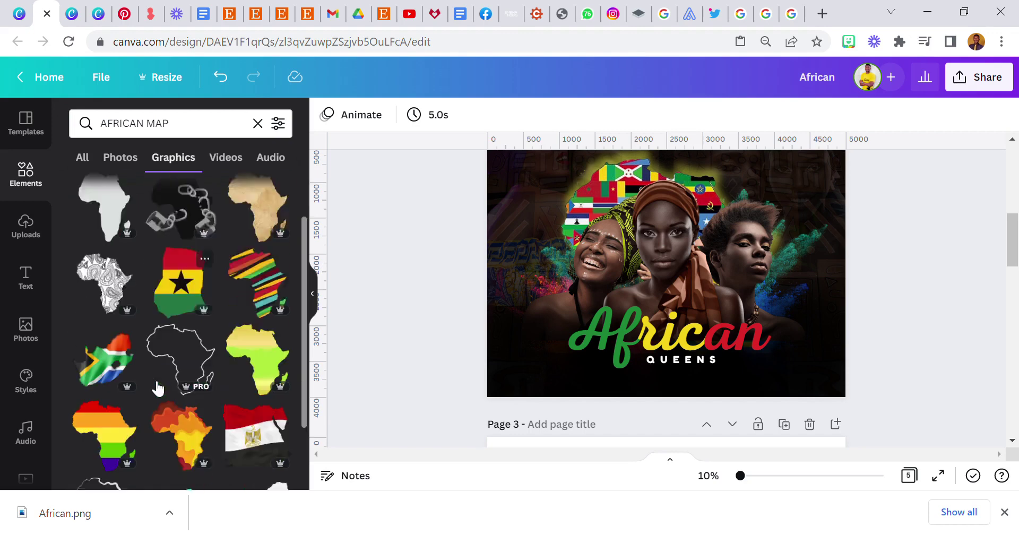
click(114, 428)
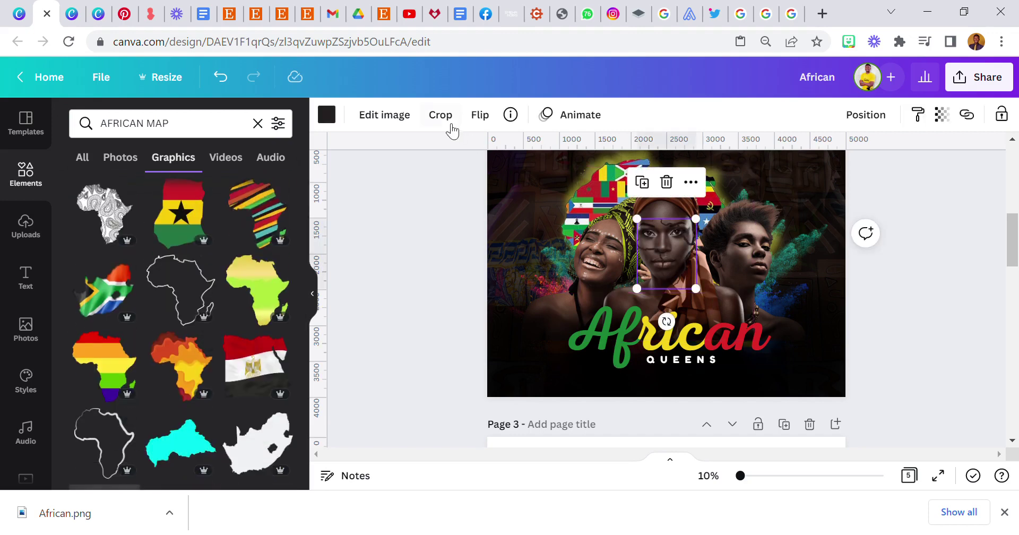
Step: Color the Africa map outline white and move it over the "an" at the end of "African"
click(325, 116)
click(200, 227)
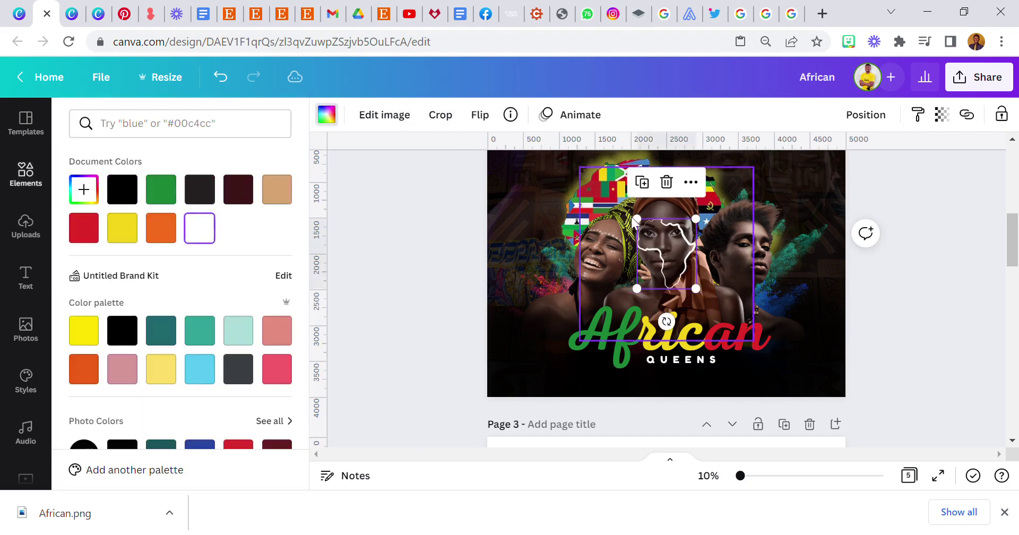
drag(675, 246, 755, 333)
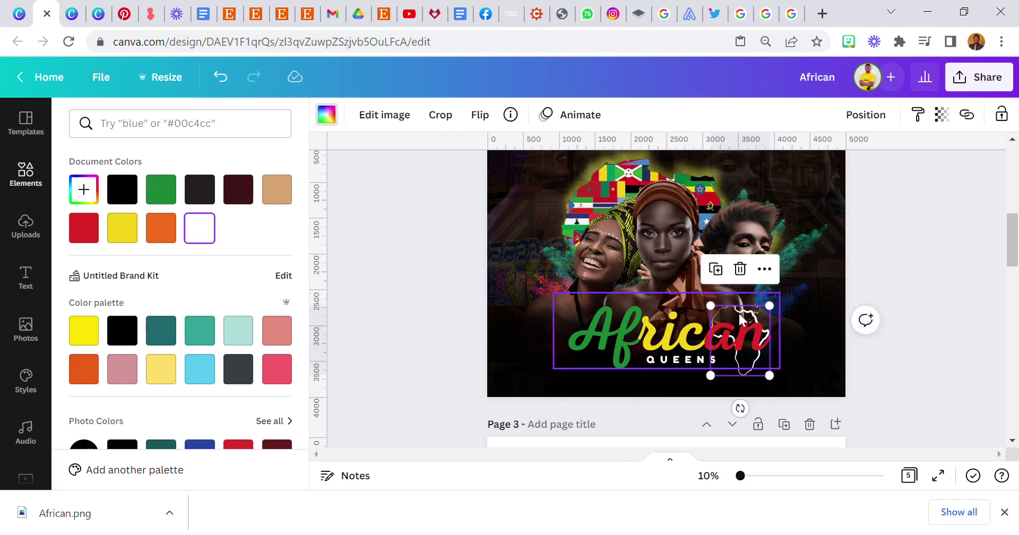
Step: Set the white map outline's transparency to 57 and deselect it
click(943, 117)
drag(943, 177, 882, 181)
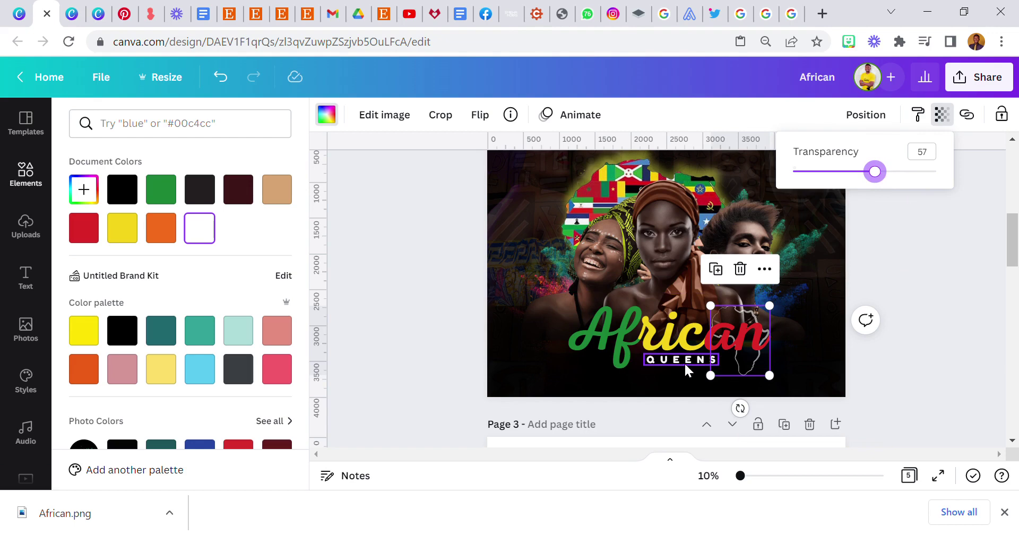
click(937, 248)
click(938, 261)
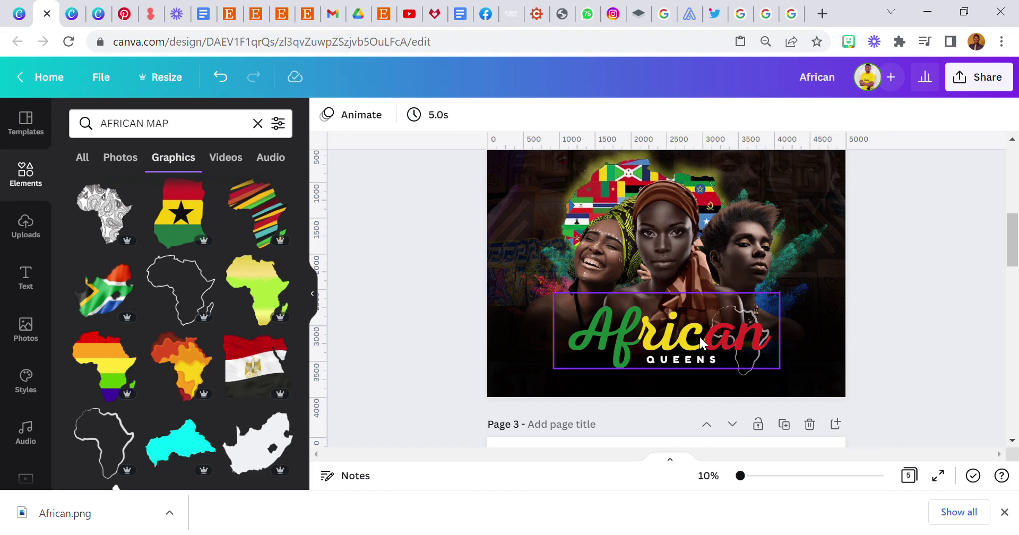
Step: Check the page 1 reference poster, then delete the yellow Africa map from page 3
scroll(700, 342, up, 3)
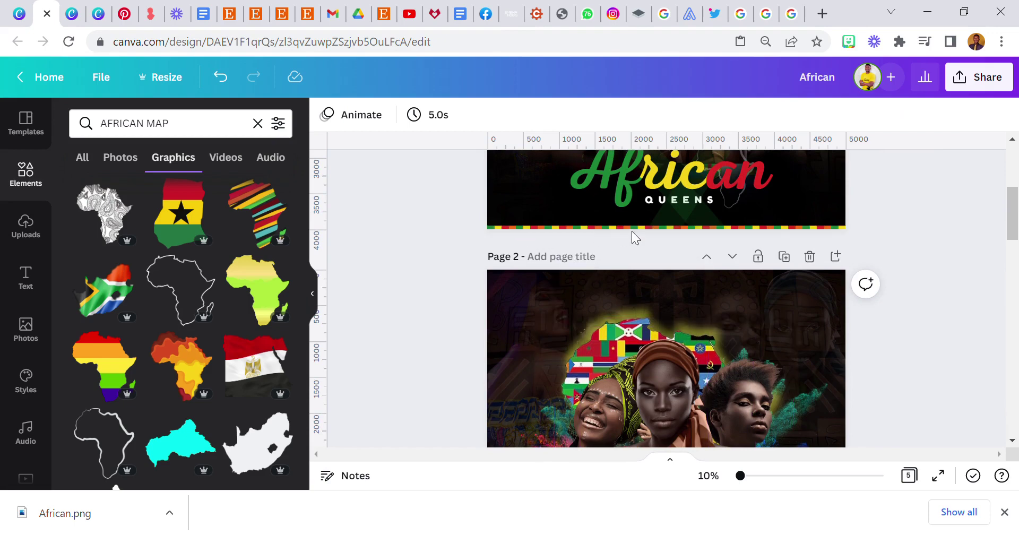
scroll(659, 254, up, 4)
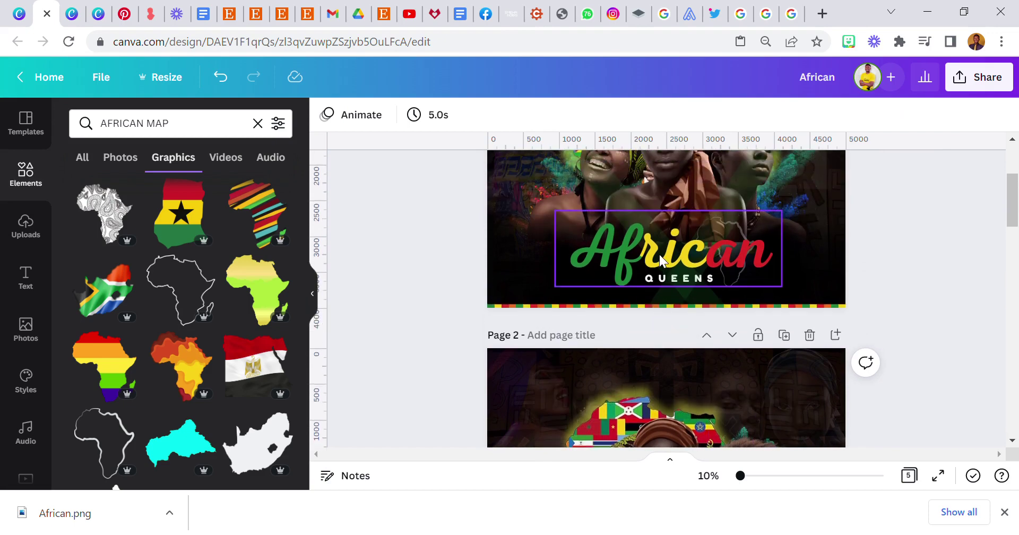
scroll(658, 253, up, 2)
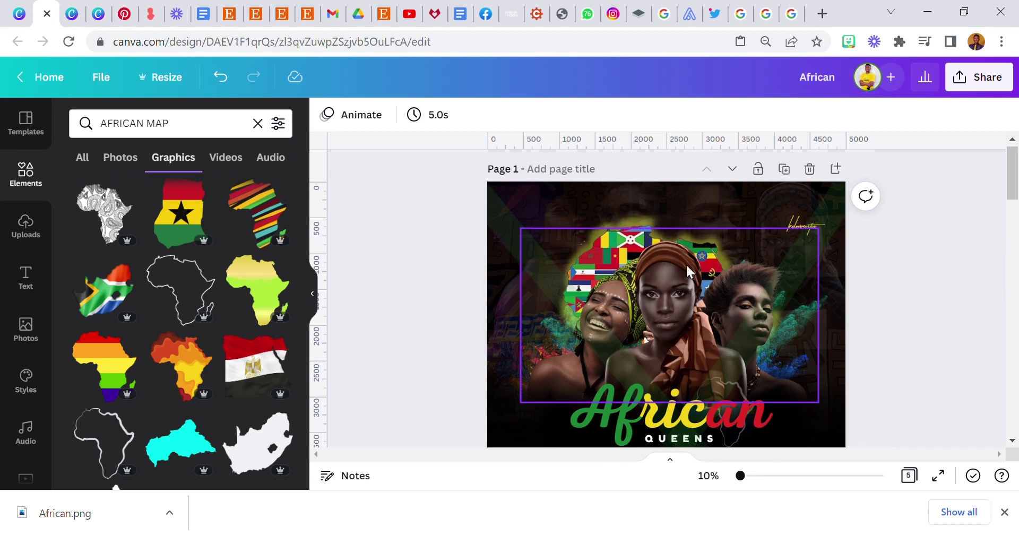
scroll(693, 261, down, 8)
scroll(670, 288, down, 3)
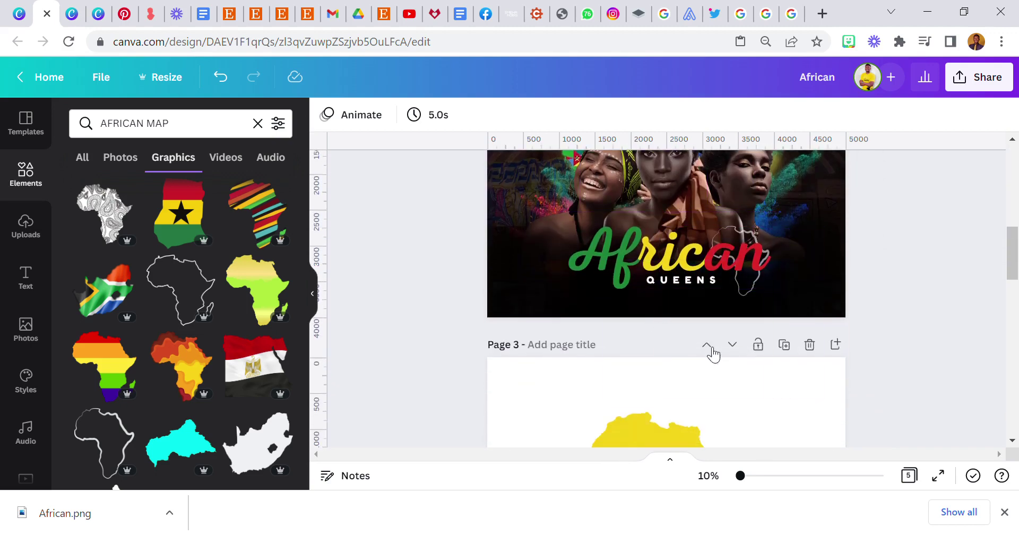
scroll(750, 355, down, 3)
click(705, 368)
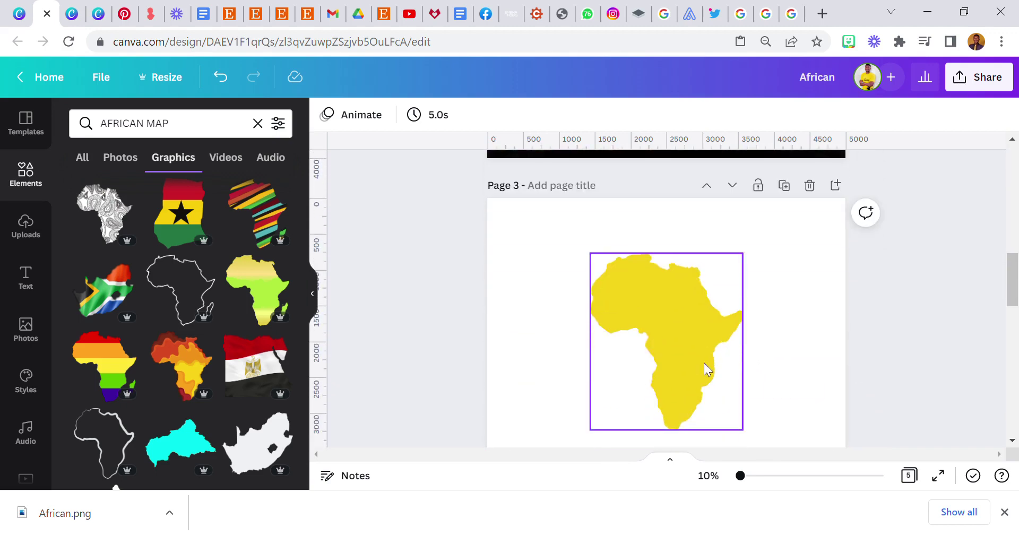
click(667, 217)
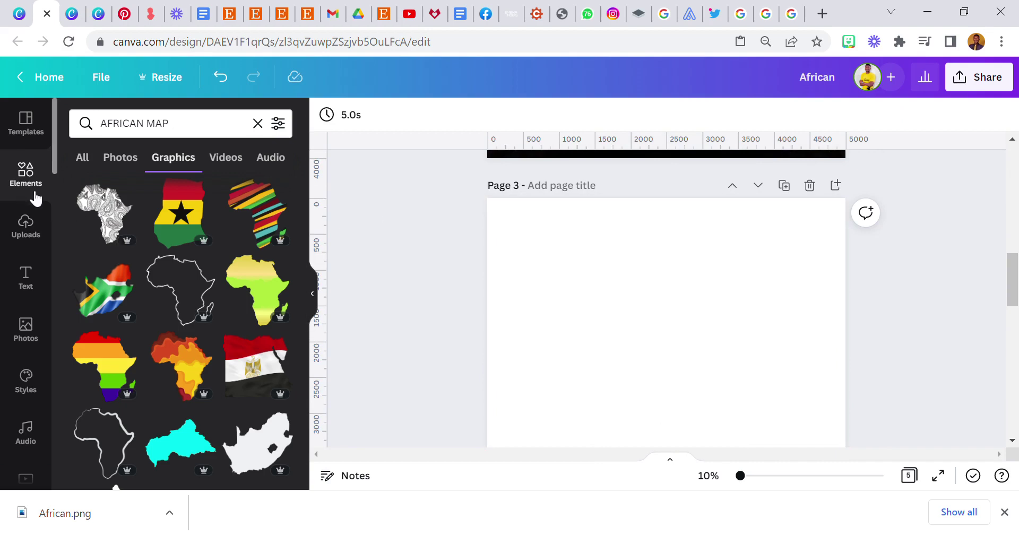
Step: Look through the lines and shapes and add a yellow square to page 3
scroll(584, 313, up, 2)
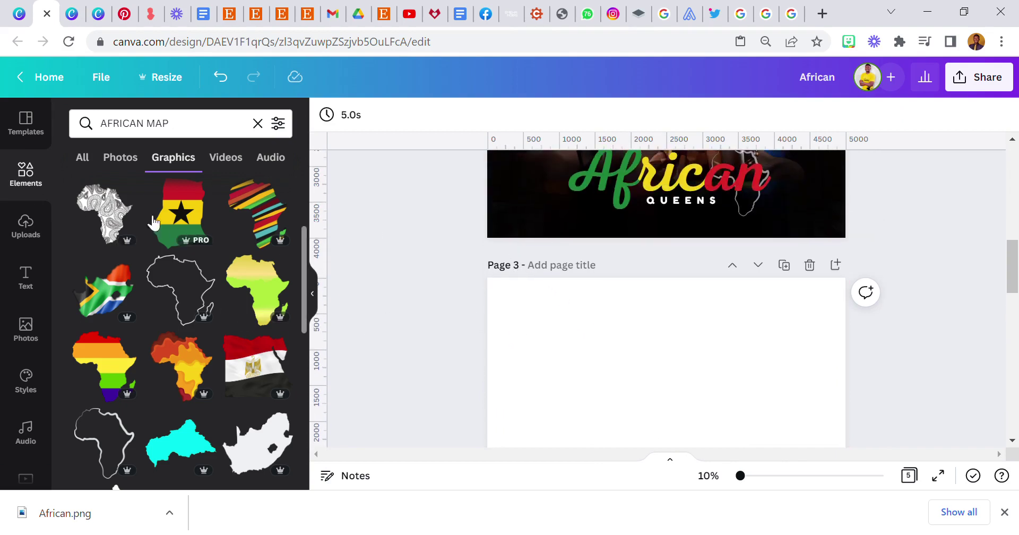
click(23, 186)
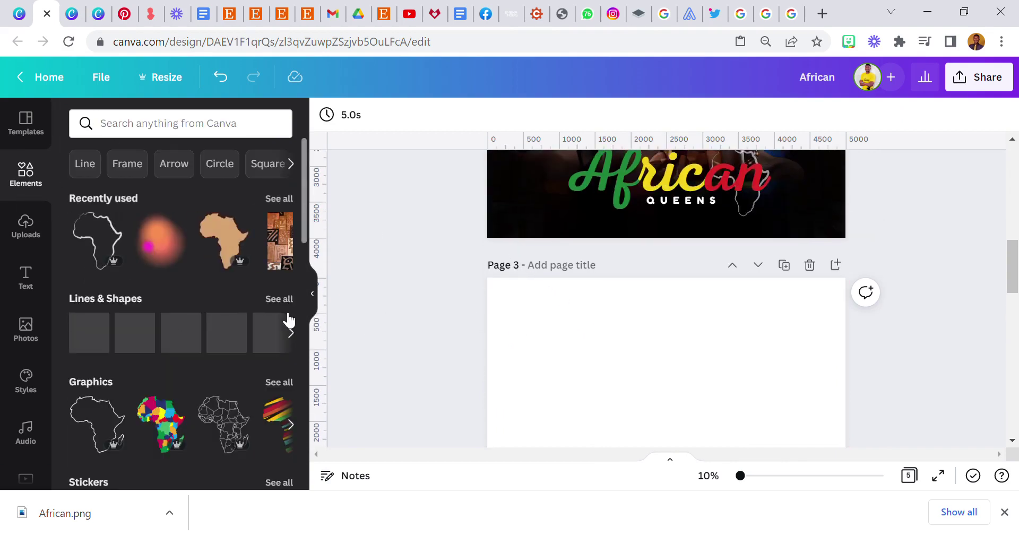
click(278, 298)
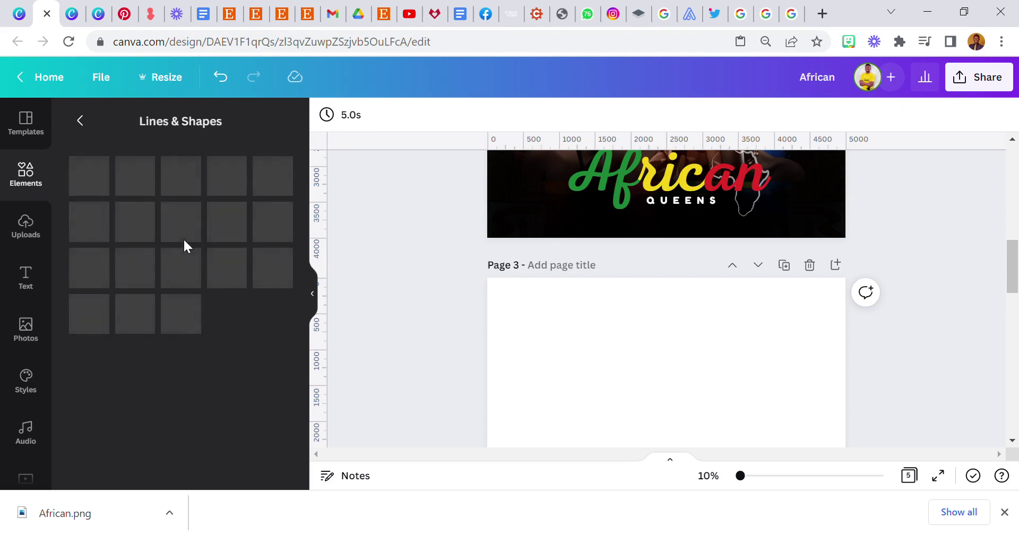
scroll(122, 366, down, 4)
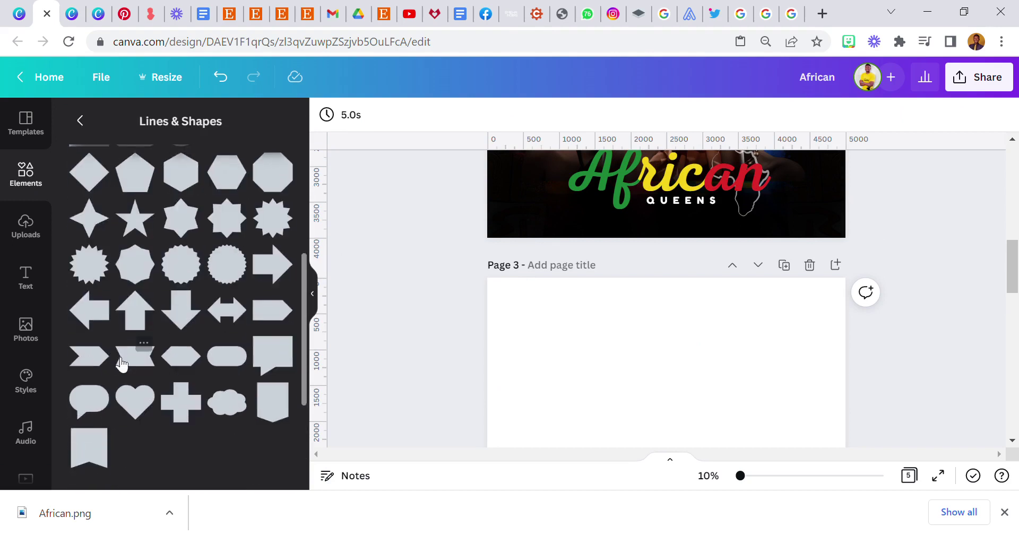
scroll(117, 358, down, 4)
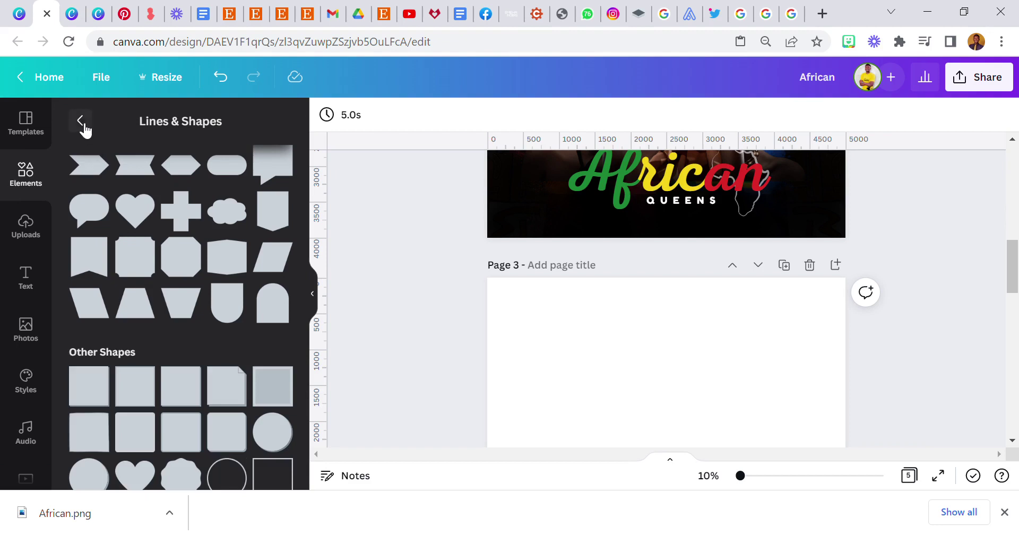
click(80, 121)
click(123, 131)
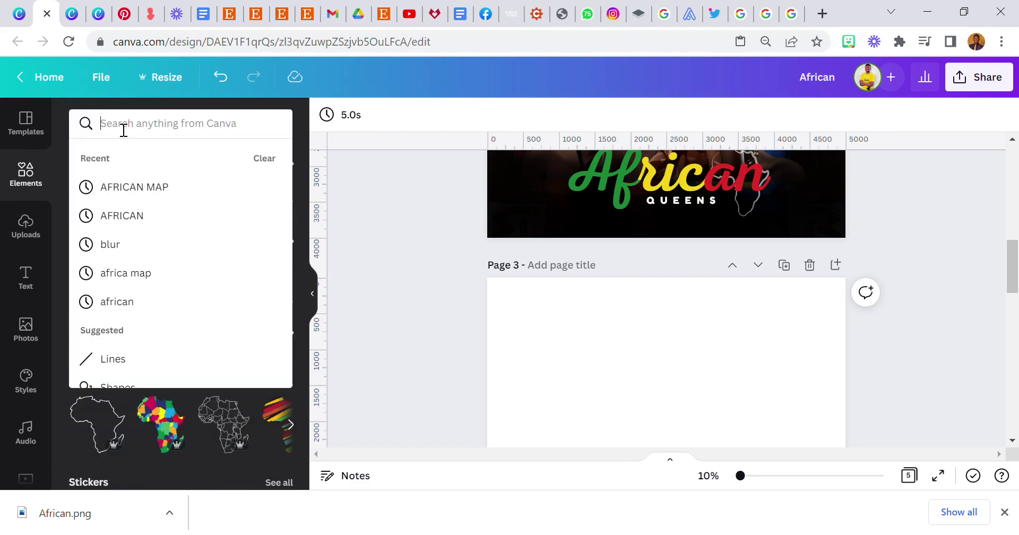
click(343, 185)
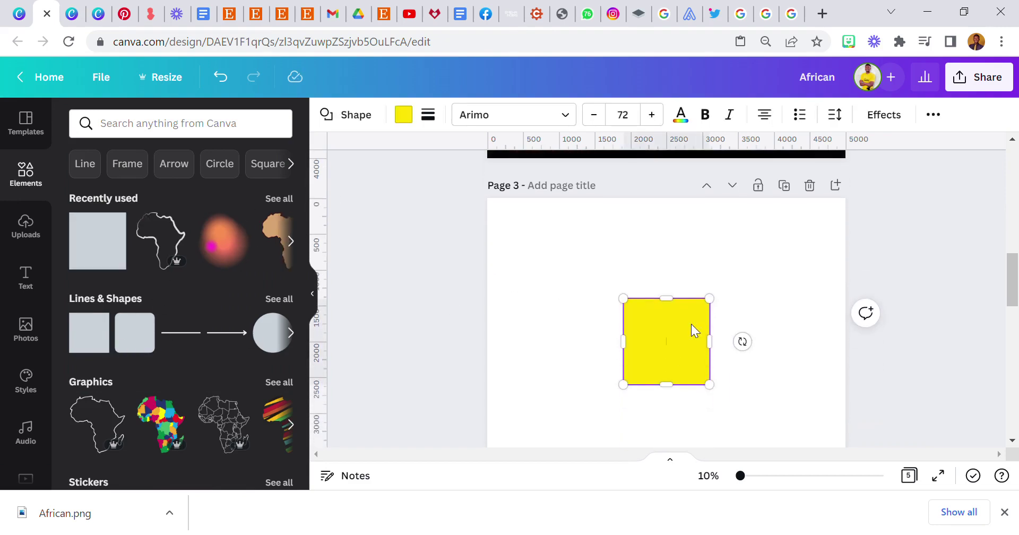
Step: Resize the yellow square into a small, flat rectangle on page 3
drag(722, 309, 643, 389)
click(700, 327)
scroll(690, 377, down, 2)
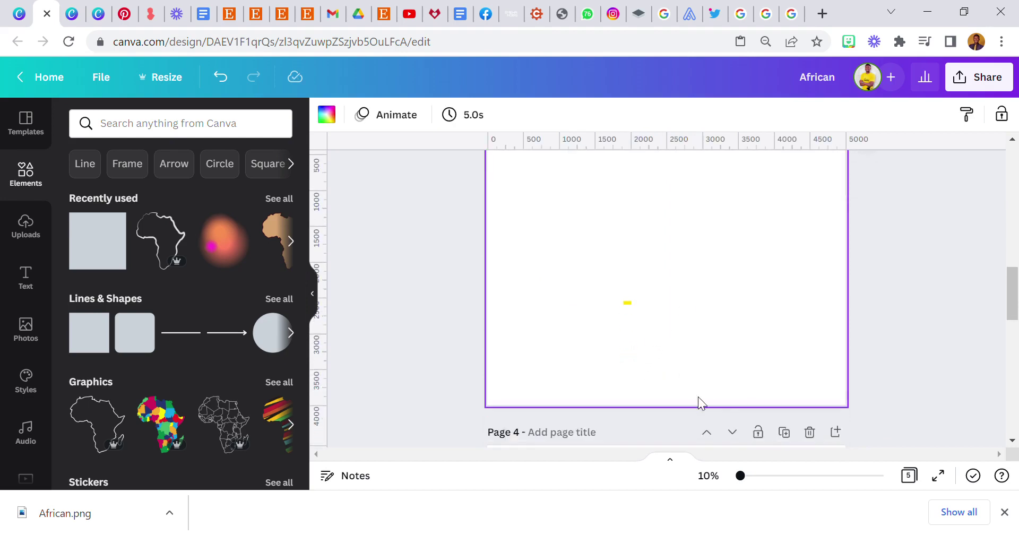
Step: Move the small yellow rectangle flush against the left edge of page 3
click(748, 476)
scroll(591, 349, down, 3)
drag(534, 454, 396, 456)
drag(832, 271, 468, 376)
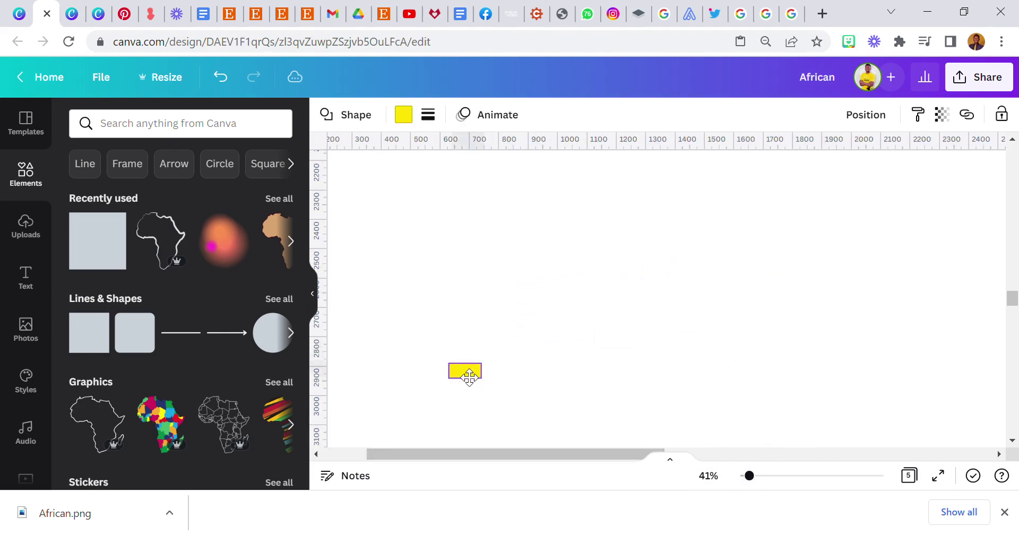
scroll(467, 361, down, 3)
drag(400, 454, 355, 455)
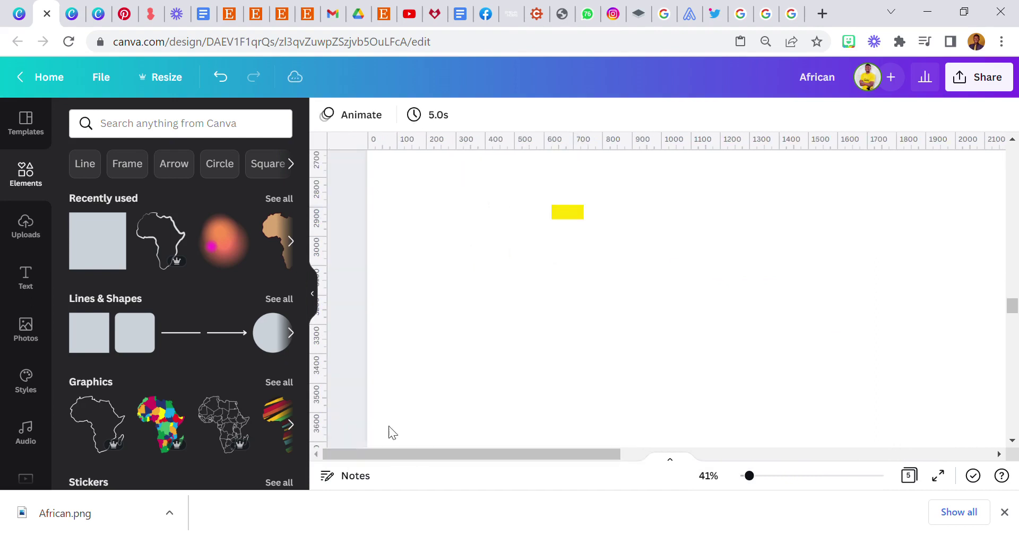
drag(564, 218, 384, 229)
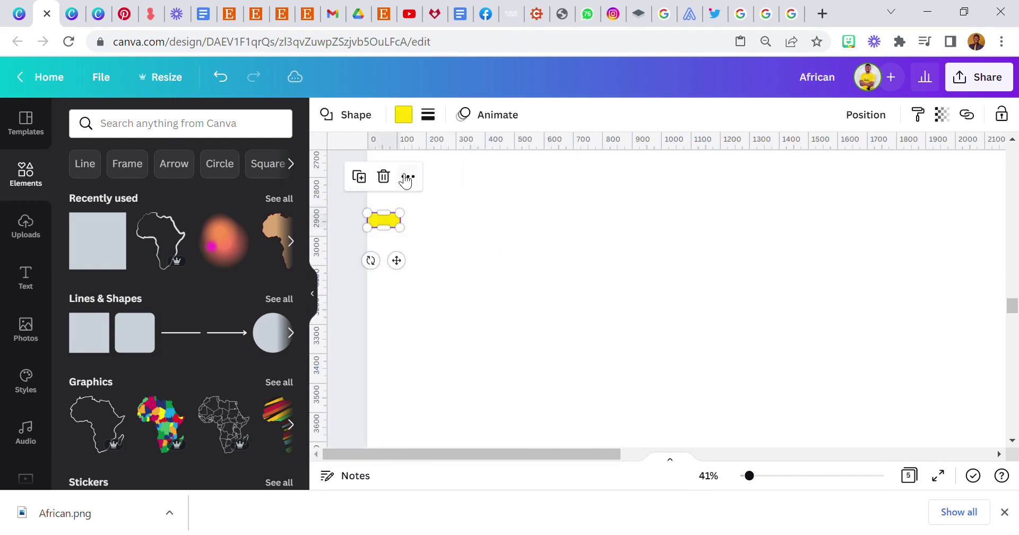
Step: Duplicate the yellow rectangle, place the copy directly to its right and color it red
click(361, 177)
drag(413, 276, 440, 271)
click(403, 115)
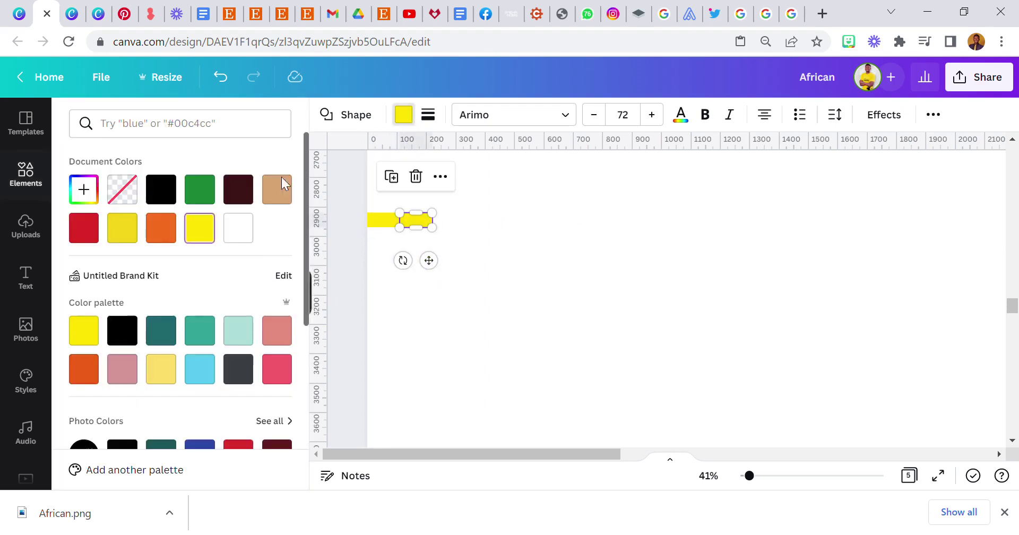
click(84, 228)
Step: Extend the strip to the right with four more duplicated rectangles, colored green, tan, orange and dark maroon
click(397, 181)
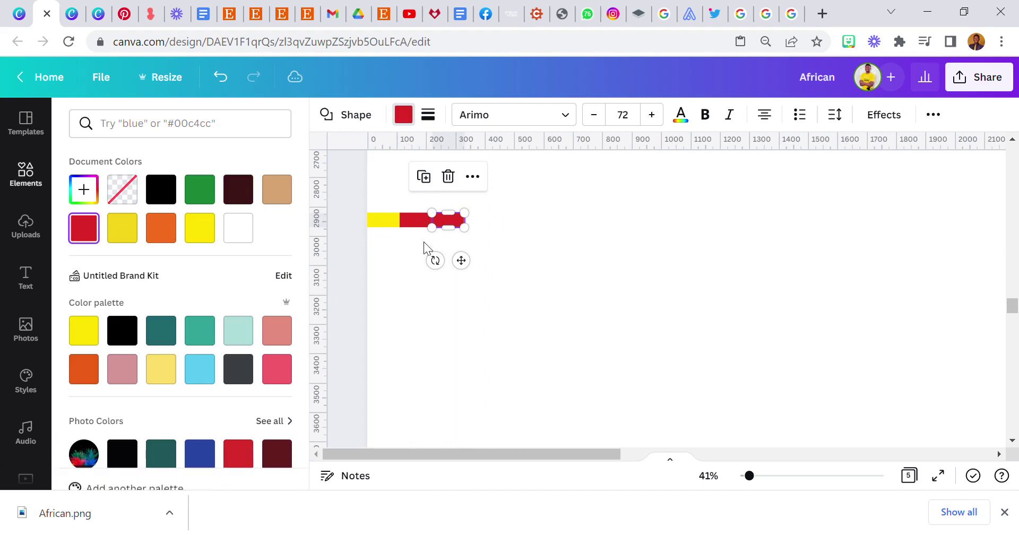
click(425, 177)
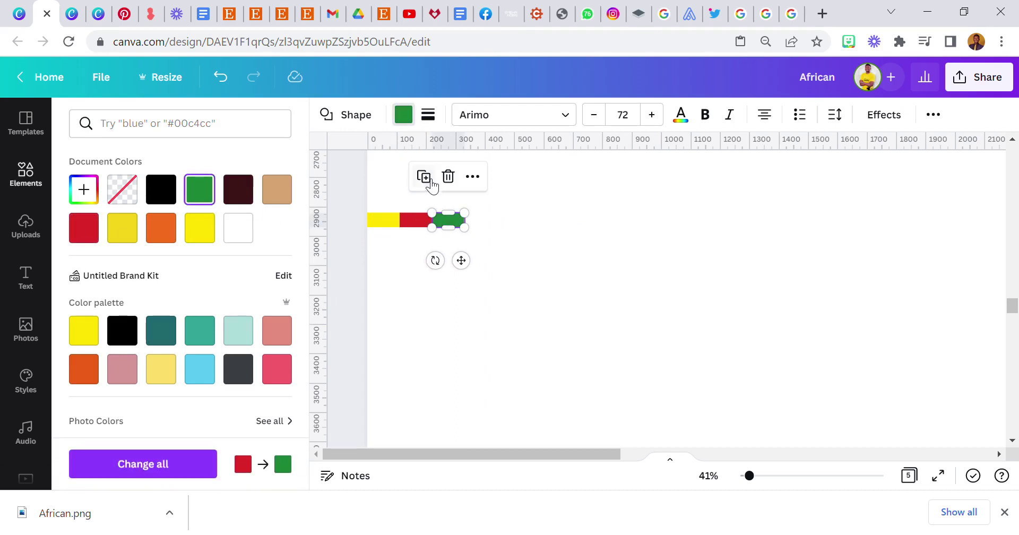
click(280, 192)
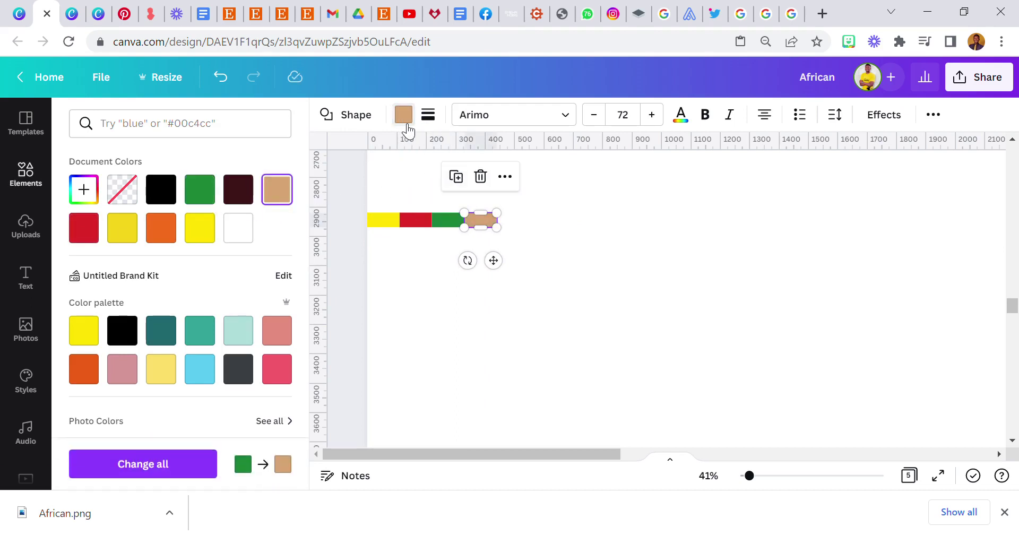
click(456, 176)
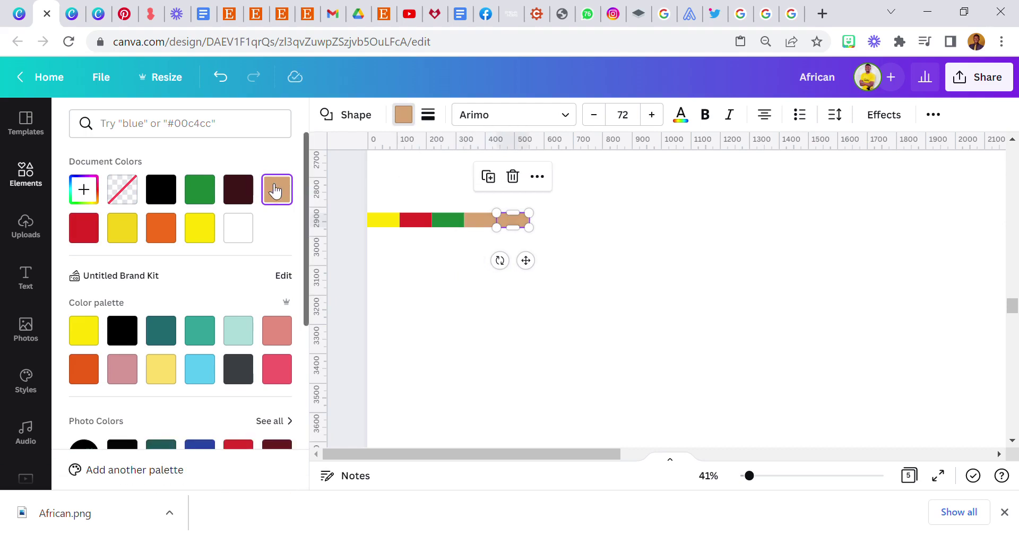
click(163, 227)
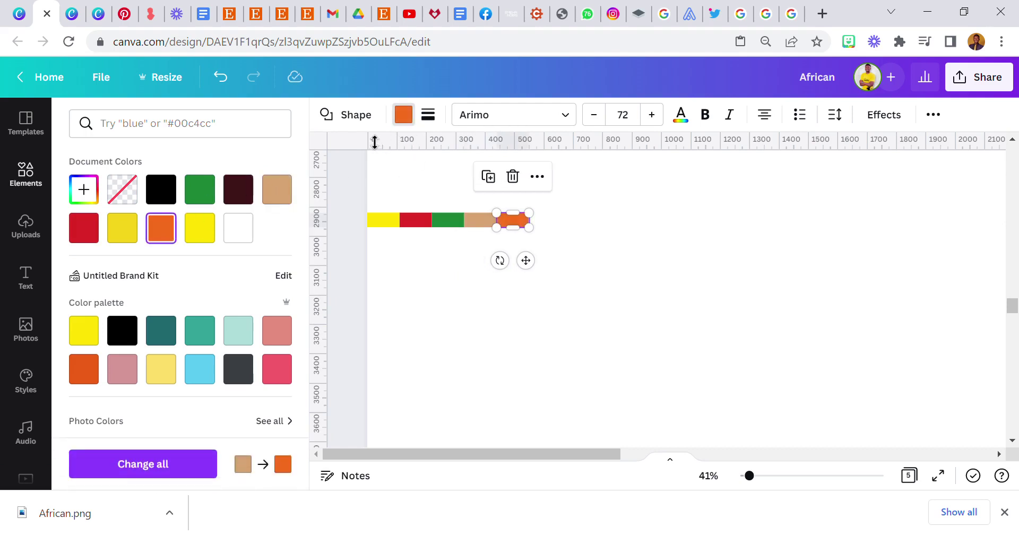
click(488, 176)
click(239, 189)
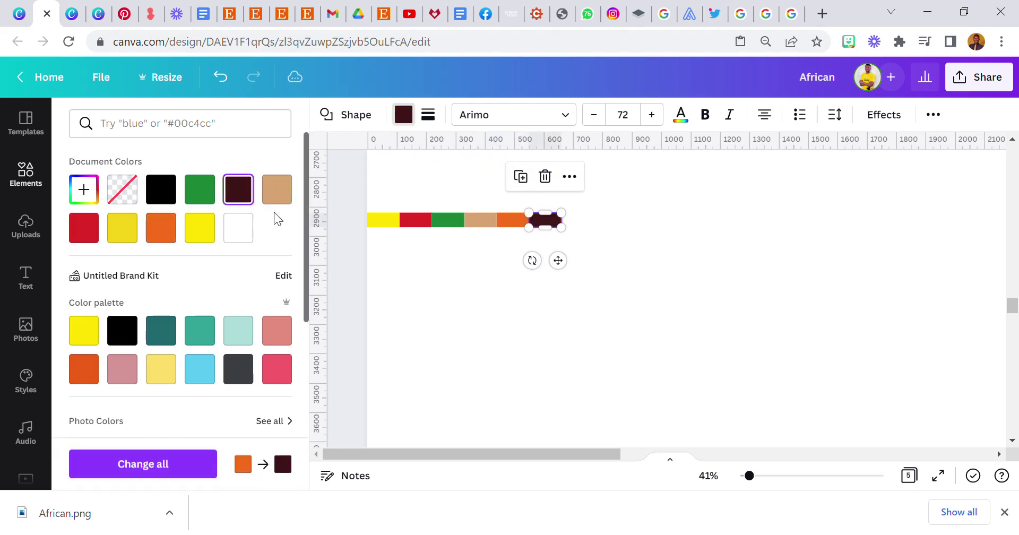
Step: Select all six colored rectangles, duplicate them and join the copy to the strip's right end
scroll(454, 233, up, 10)
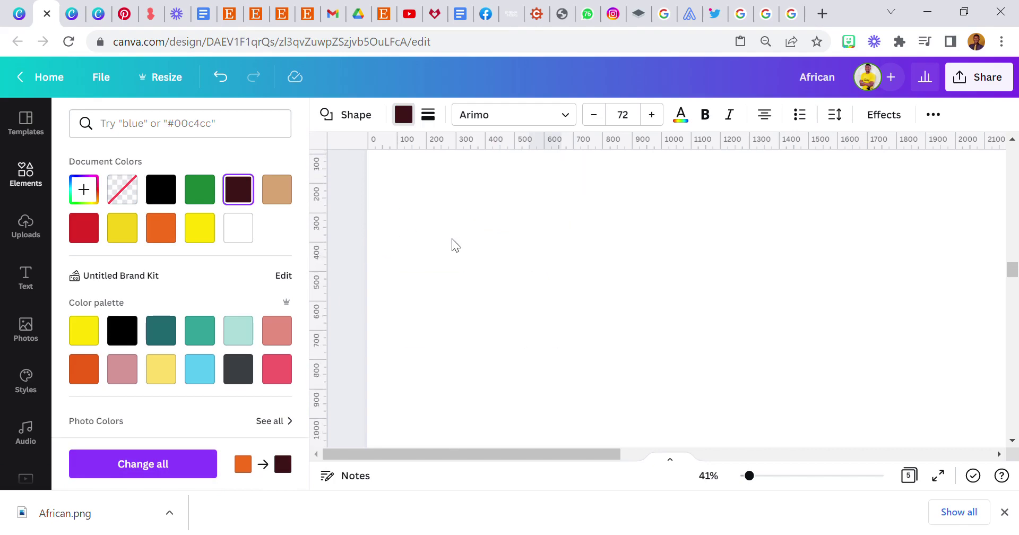
scroll(446, 236, up, 15)
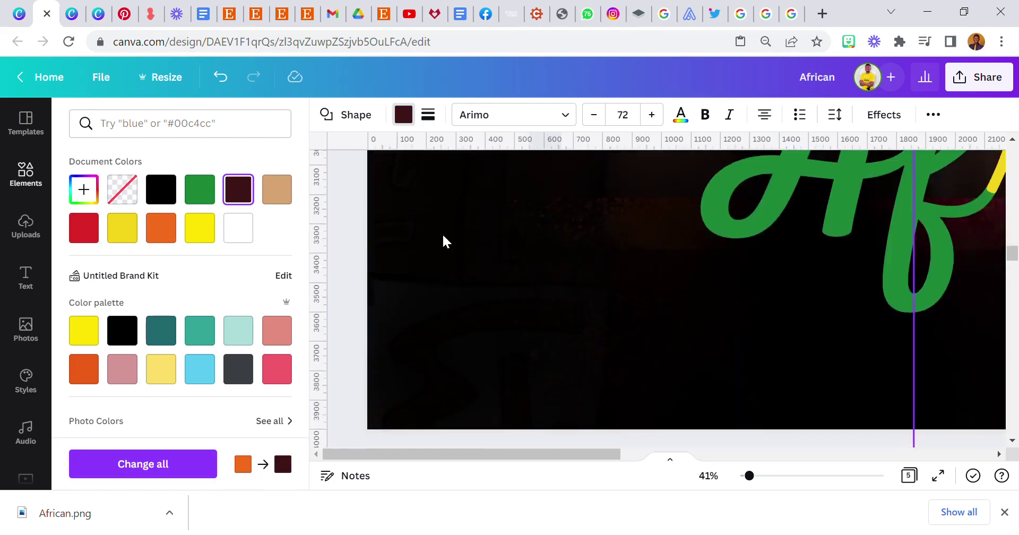
scroll(441, 234, down, 20)
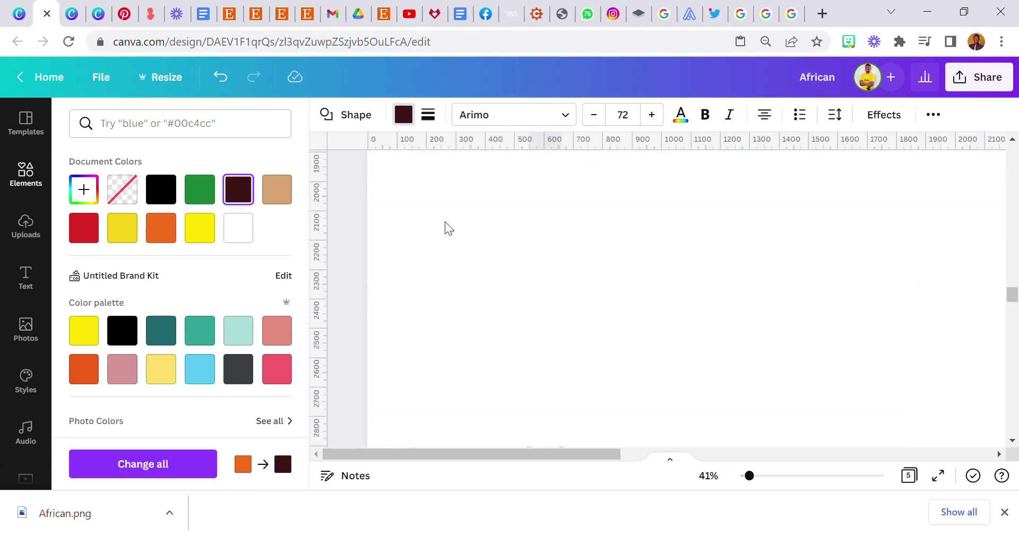
scroll(444, 217, down, 10)
scroll(443, 213, up, 8)
click(444, 224)
drag(652, 324, 361, 440)
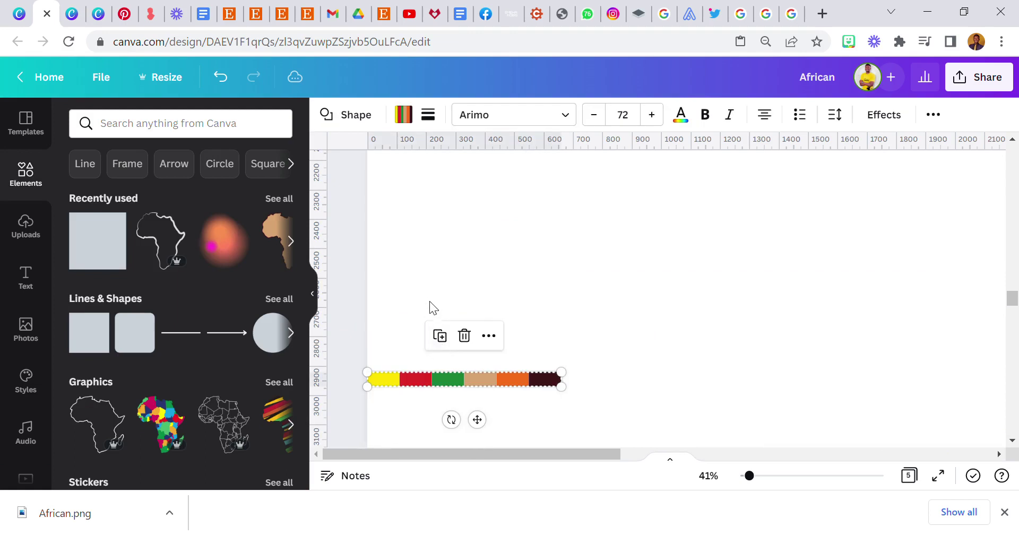
click(442, 335)
drag(472, 378, 675, 386)
Step: Duplicate the whole twelve-block strip, join the copy to its right end and deselect it
drag(780, 339, 355, 416)
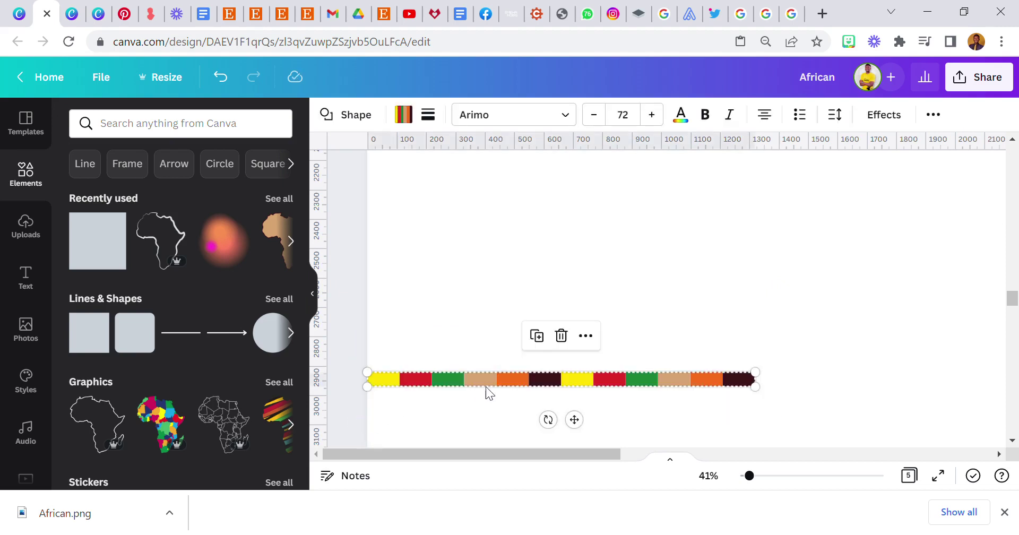
drag(511, 381, 514, 387)
click(537, 336)
drag(588, 384, 939, 383)
click(922, 296)
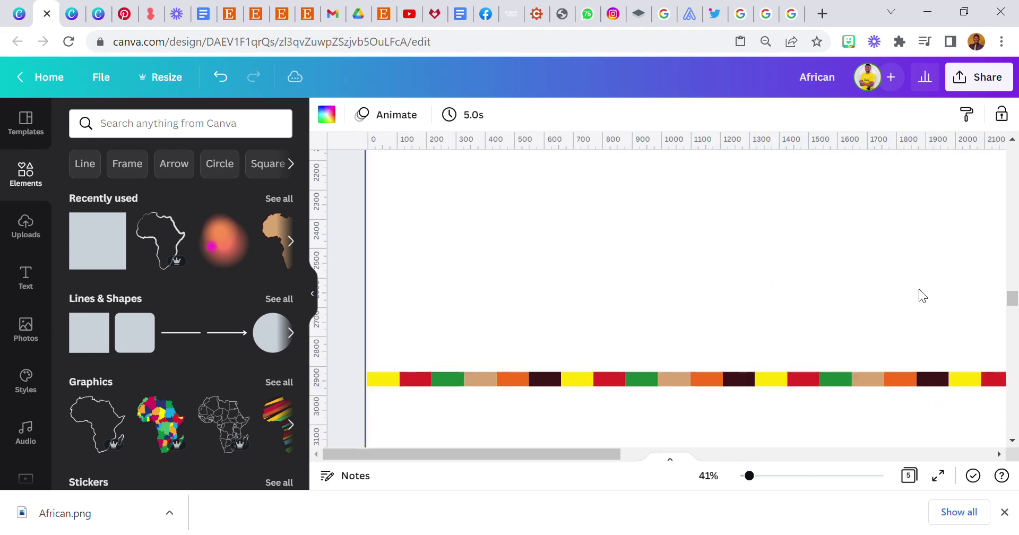
click(710, 476)
click(714, 408)
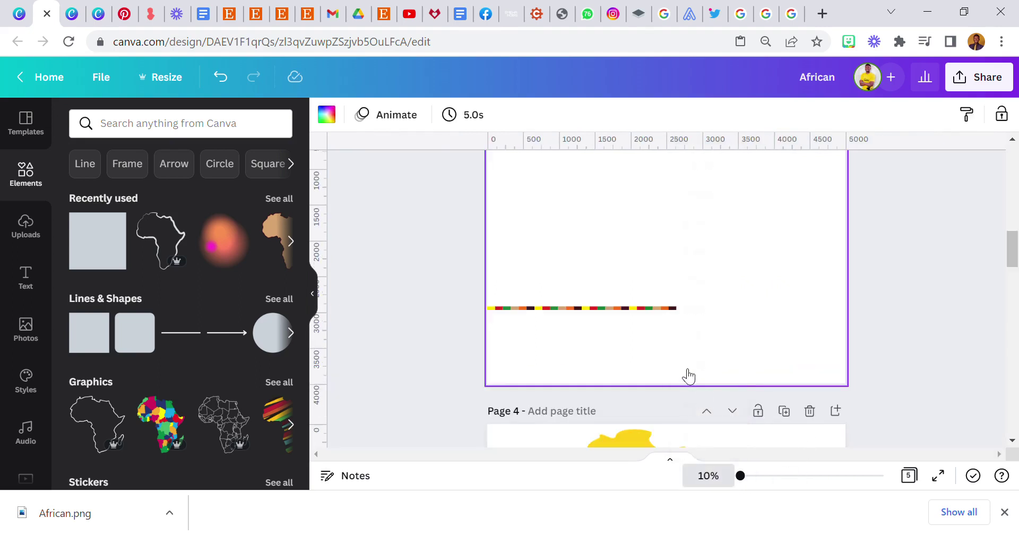
Step: Select the entire multicolored strip on page 3, duplicate it and join the copy to its right end to span the page width
drag(474, 343, 690, 289)
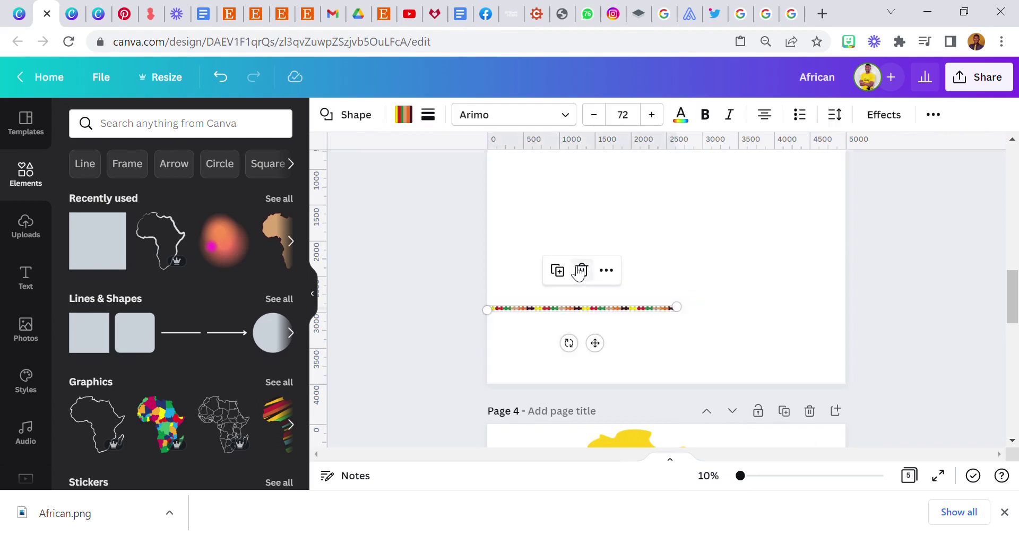
click(572, 271)
drag(595, 343, 799, 355)
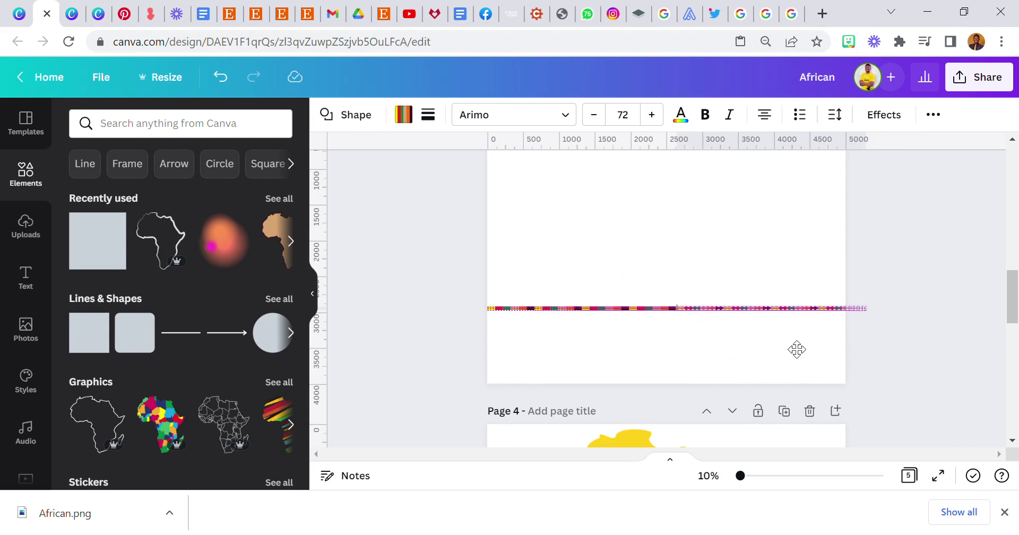
click(778, 231)
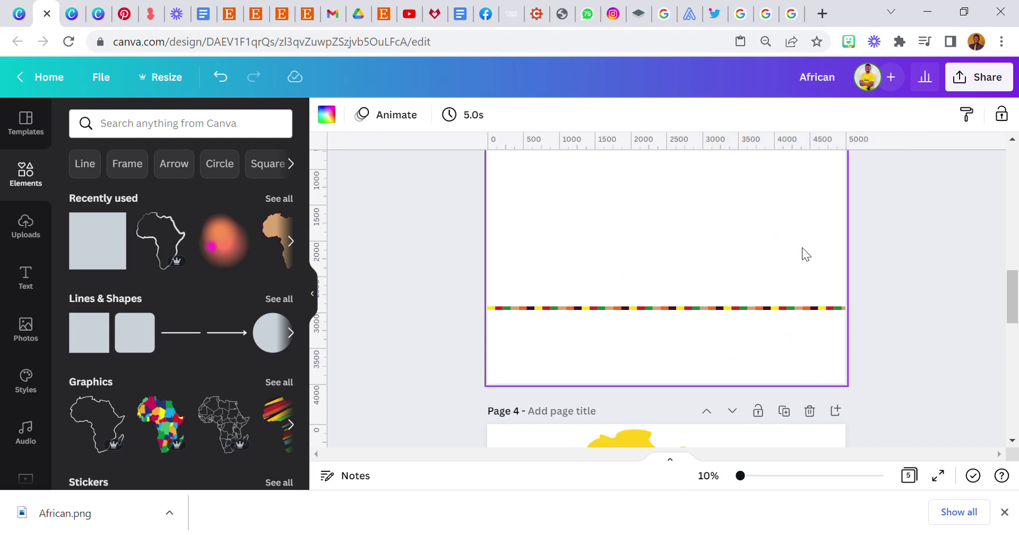
Step: Center the full-width strip horizontally on page 3 and group all its colored blocks into one object
drag(490, 289, 861, 331)
drag(697, 356, 692, 357)
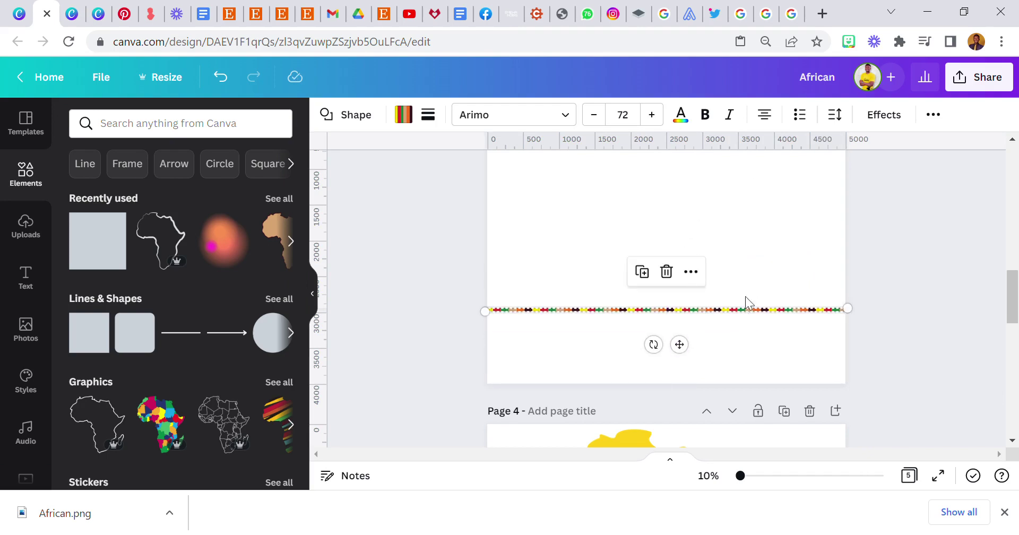
click(767, 226)
drag(479, 290, 851, 336)
click(933, 114)
click(778, 152)
click(761, 212)
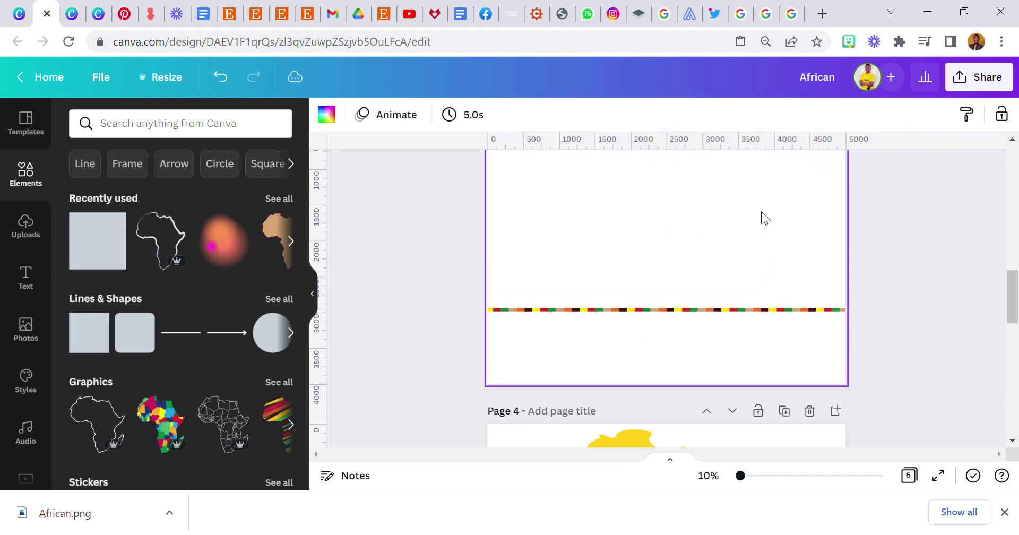
Step: Move the grouped multicolored strip from page 3 onto the bottom edge of the poster on page 2
right_click(690, 307)
click(709, 220)
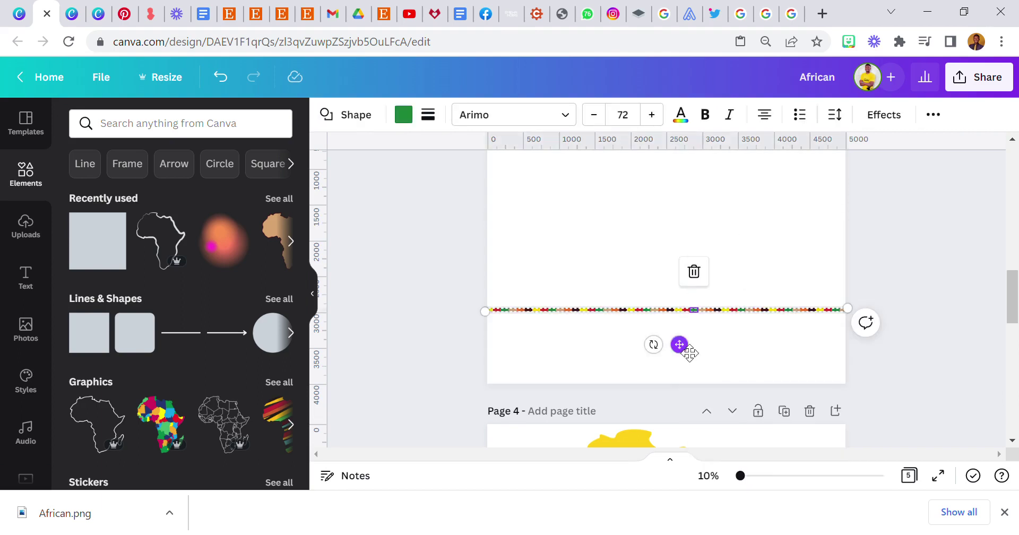
drag(680, 345, 674, 237)
scroll(674, 237, up, 3)
drag(684, 383, 685, 250)
click(438, 208)
Step: Compare the recreated poster on page 2 with the original on page 1, checking the bottom border, title and background images
scroll(436, 209, up, 5)
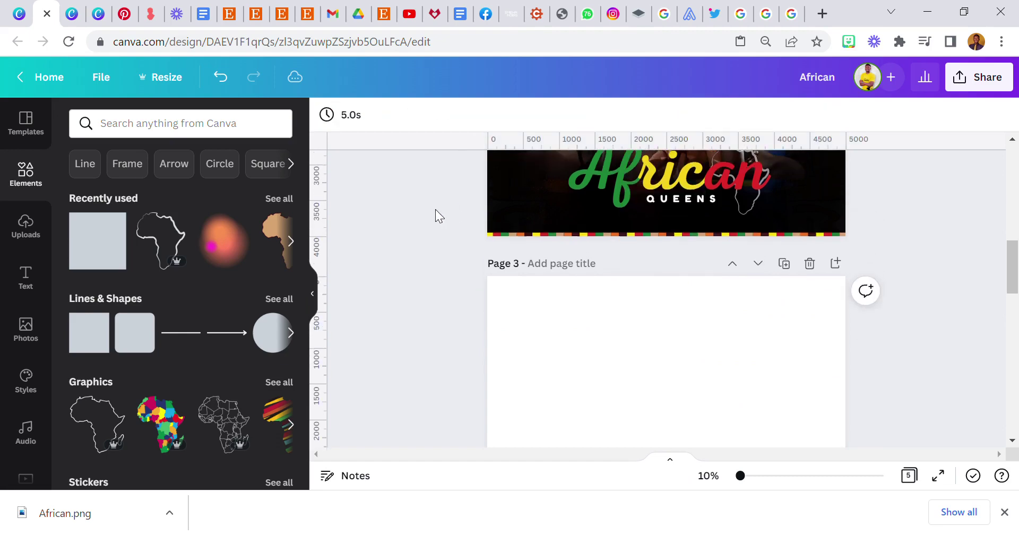
scroll(584, 290, down, 5)
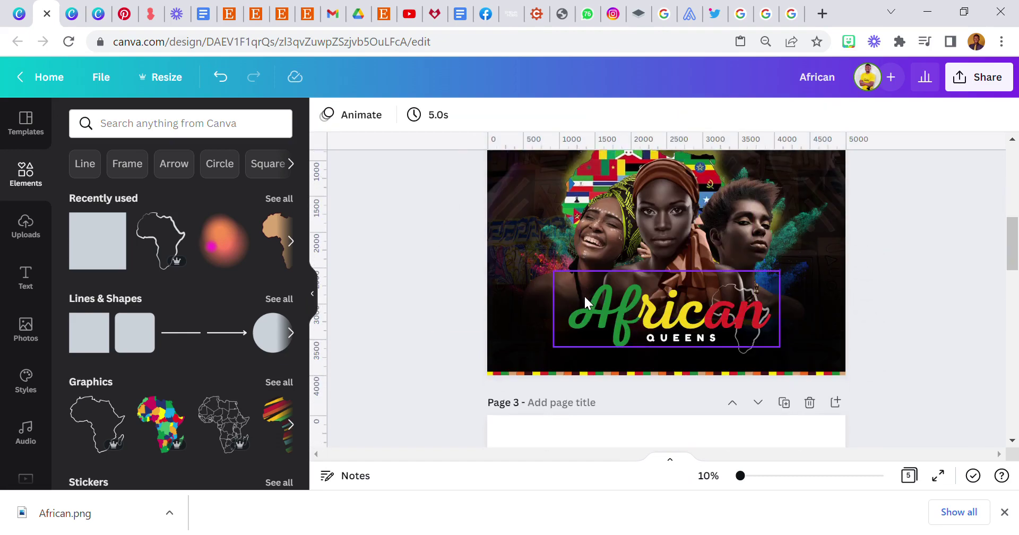
scroll(505, 291, up, 1)
scroll(504, 290, up, 3)
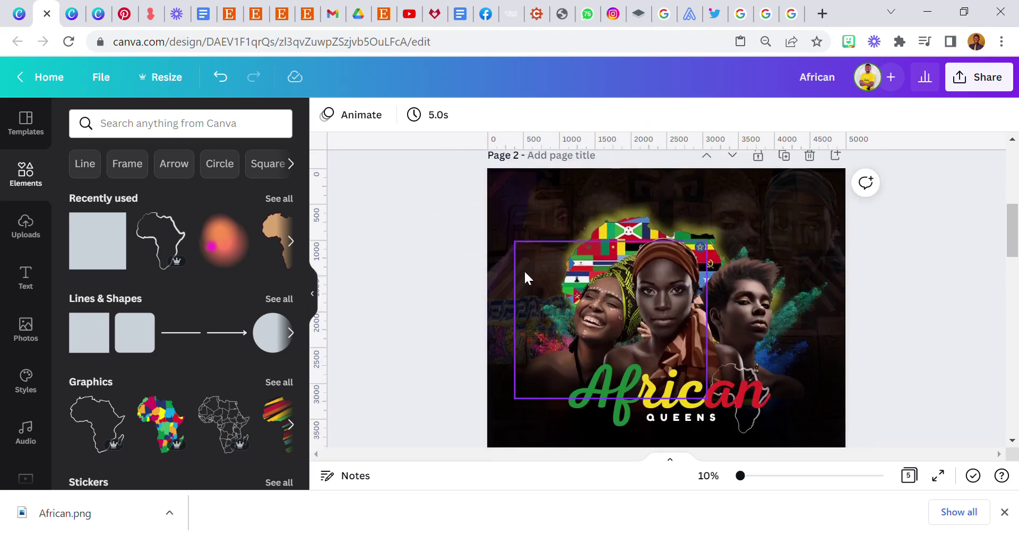
scroll(524, 258, up, 2)
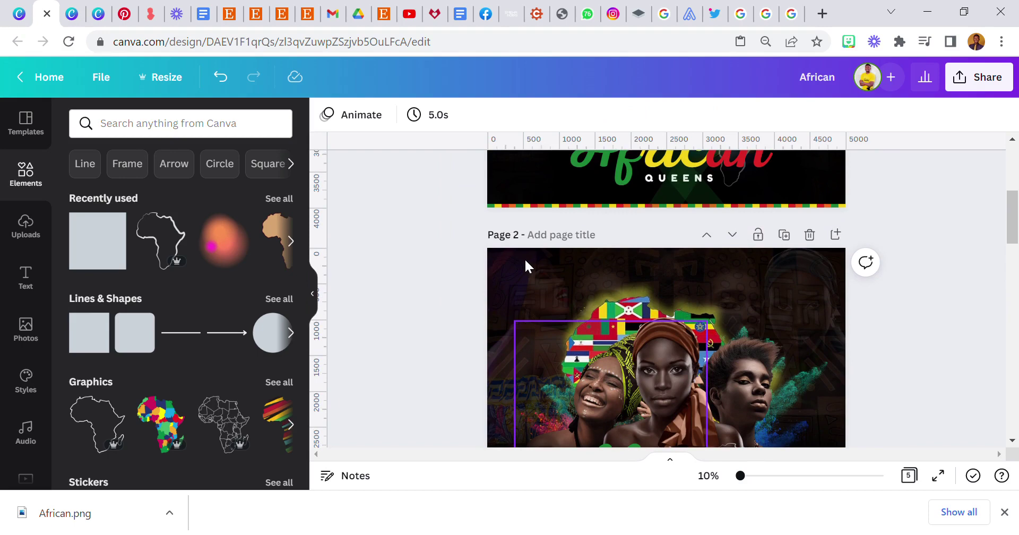
scroll(483, 324, down, 2)
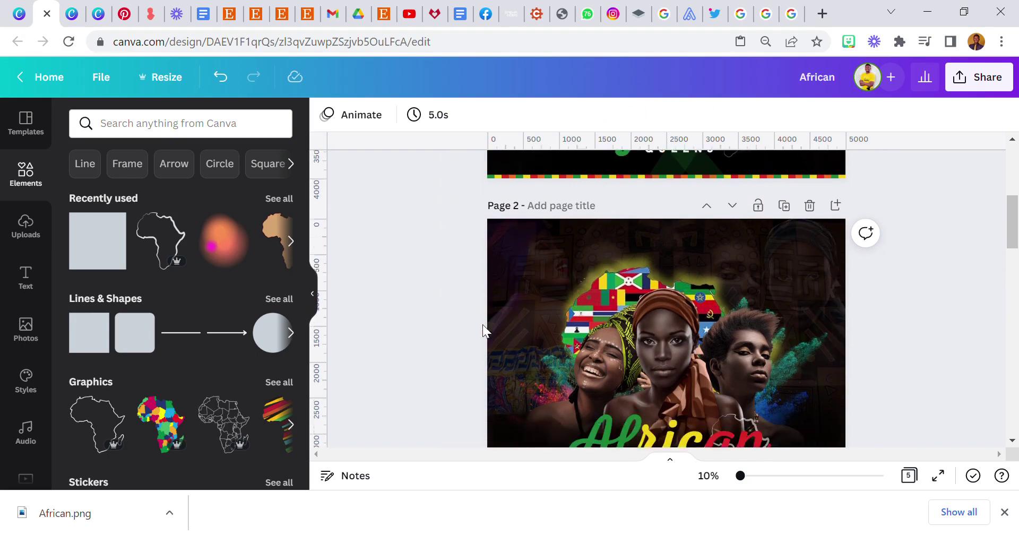
scroll(449, 343, up, 1)
scroll(439, 345, up, 1)
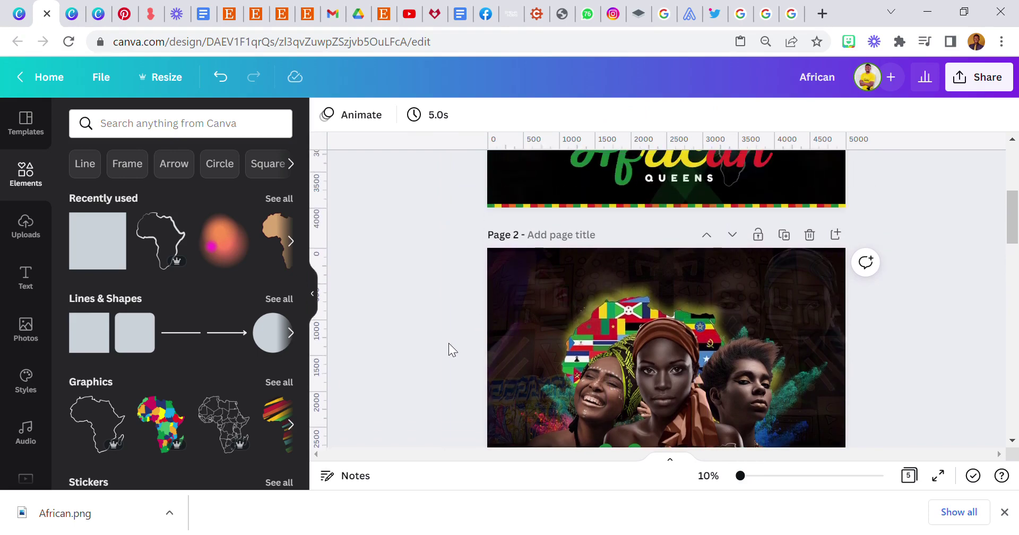
scroll(453, 341, up, 4)
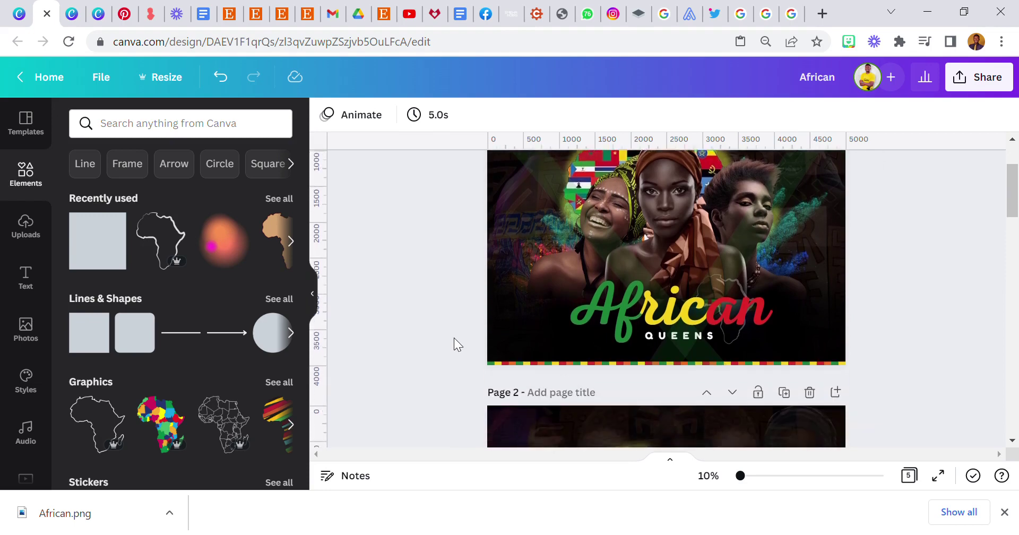
scroll(454, 338, down, 6)
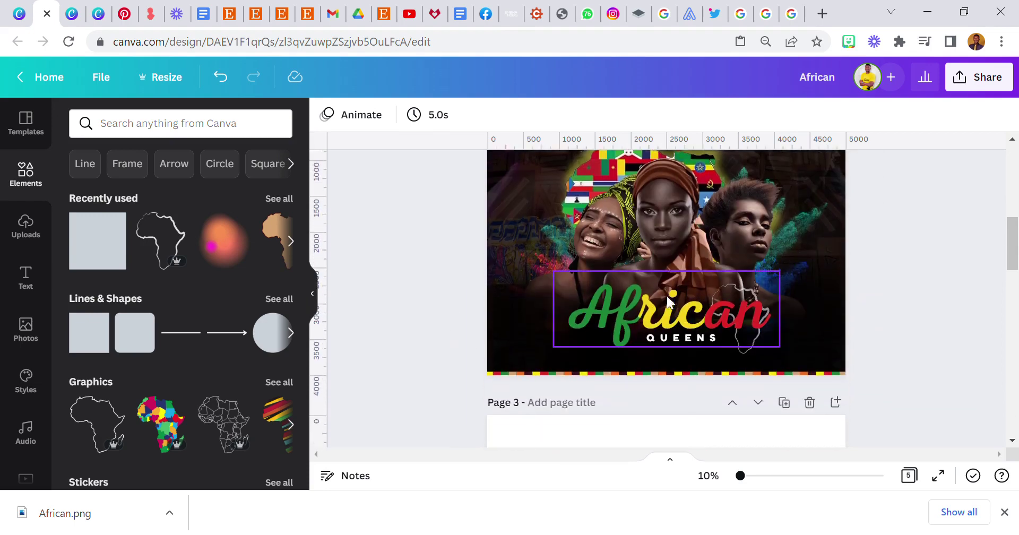
scroll(798, 278, up, 2)
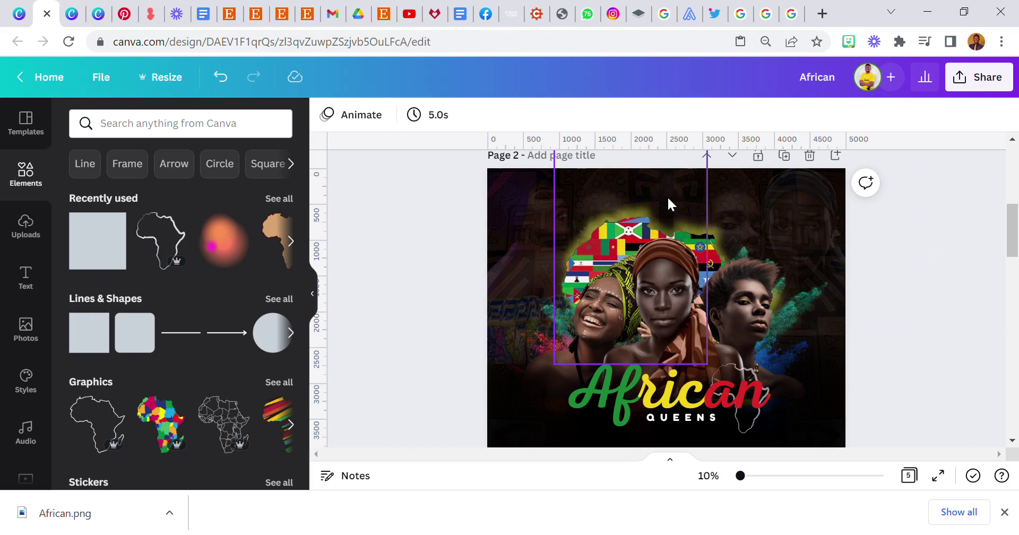
click(720, 210)
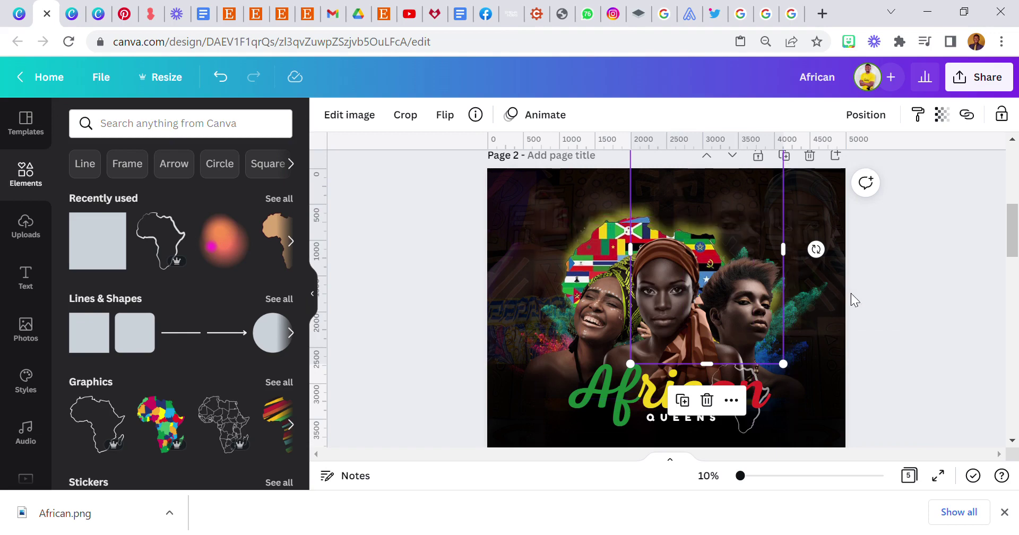
click(909, 269)
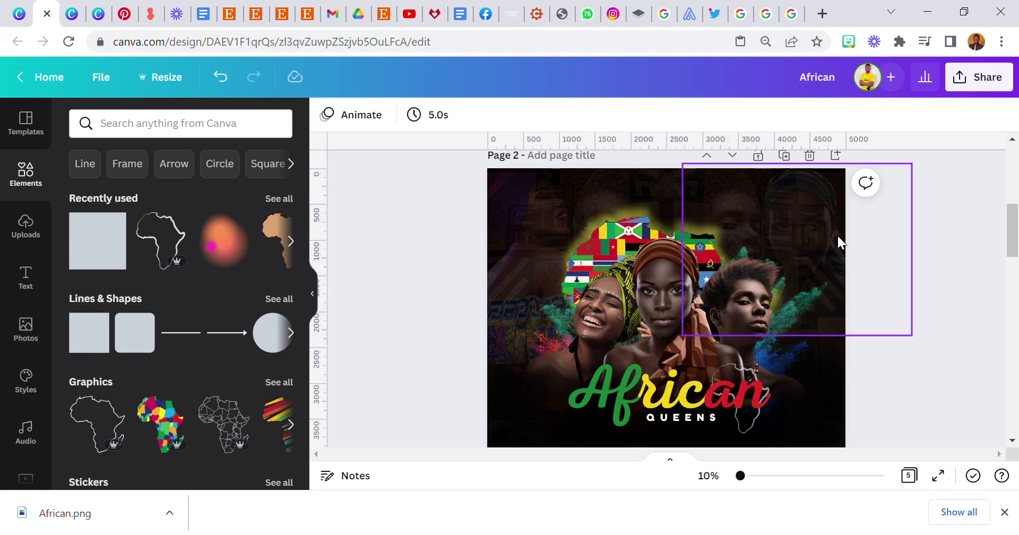